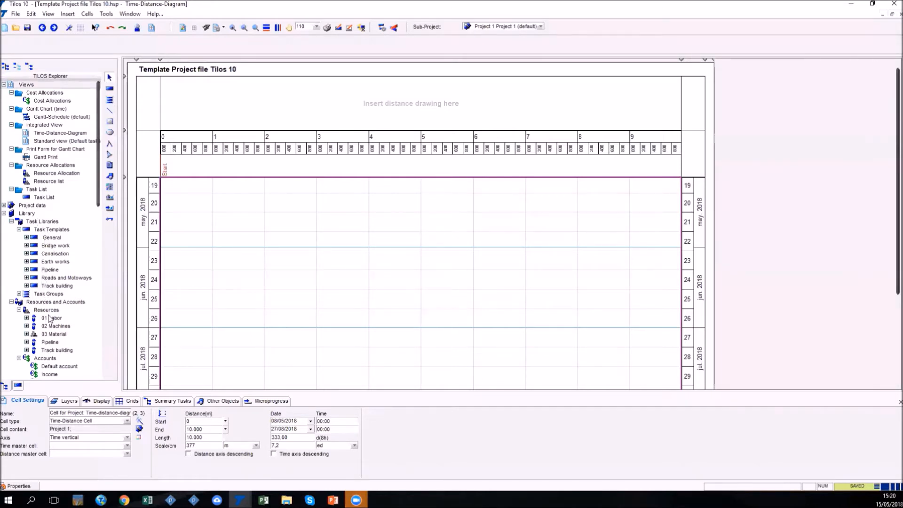
Step: Examine the task templates, resources, accounts, delivery centres and graphic symbols in the project library
{"action": "scroll", "coordinate": [49, 318], "scroll_direction": "down", "scroll_amount": 2}
{"action": "scroll", "coordinate": [49, 318], "scroll_direction": "down", "scroll_amount": 4}
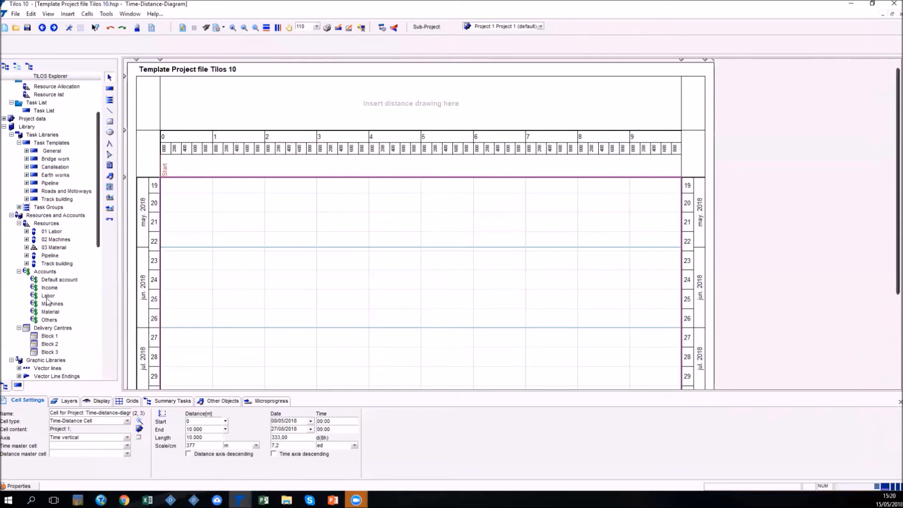
{"action": "scroll", "coordinate": [66, 275], "scroll_direction": "down", "scroll_amount": 1}
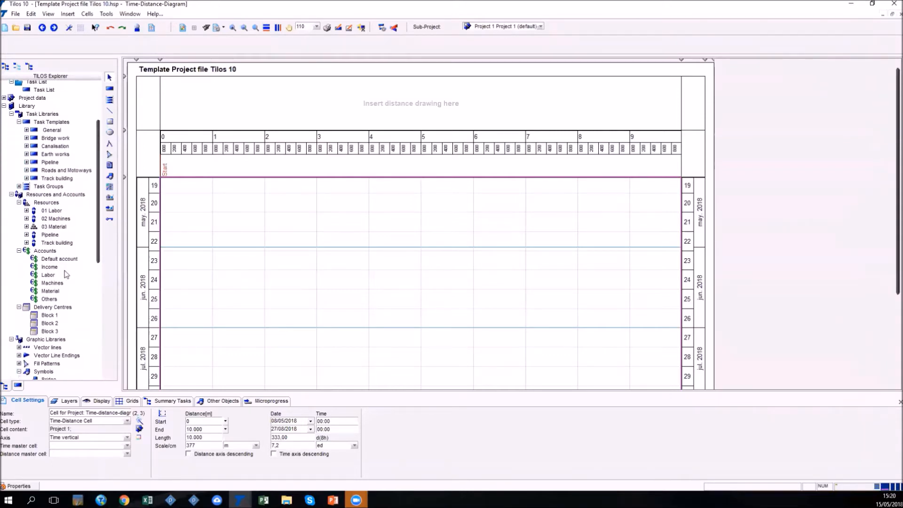
{"action": "scroll", "coordinate": [62, 287], "scroll_direction": "down", "scroll_amount": 5}
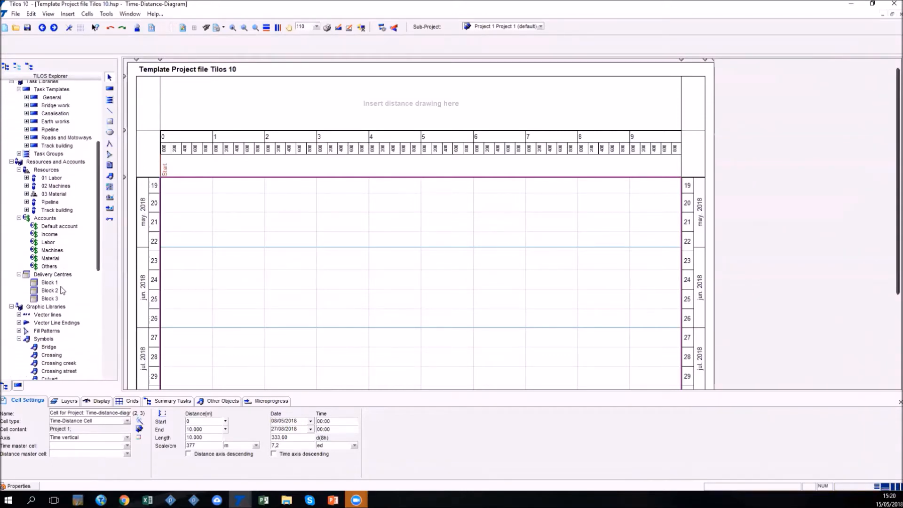
{"action": "scroll", "coordinate": [72, 279], "scroll_direction": "up", "scroll_amount": 4}
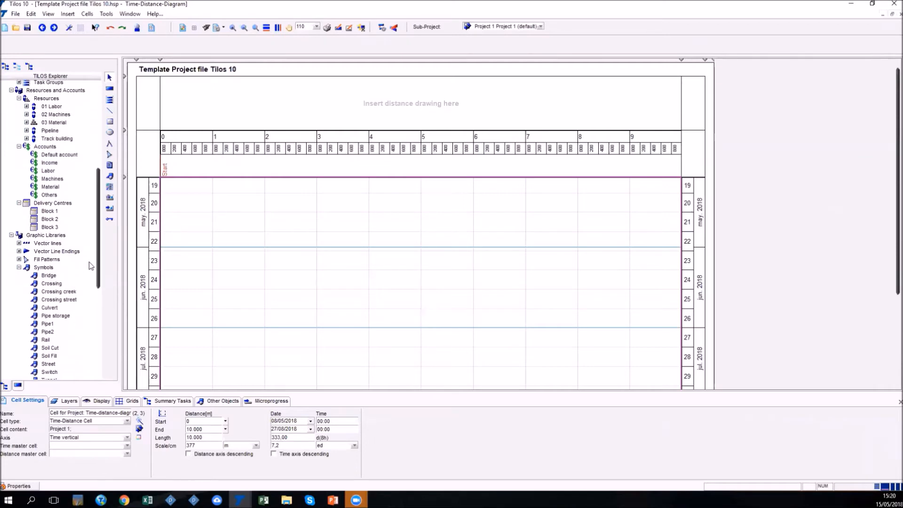
{"action": "left_click_drag", "start_coordinate": [98, 224], "coordinate": [99, 172]}
{"action": "scroll", "coordinate": [75, 128], "scroll_direction": "up", "scroll_amount": 2}
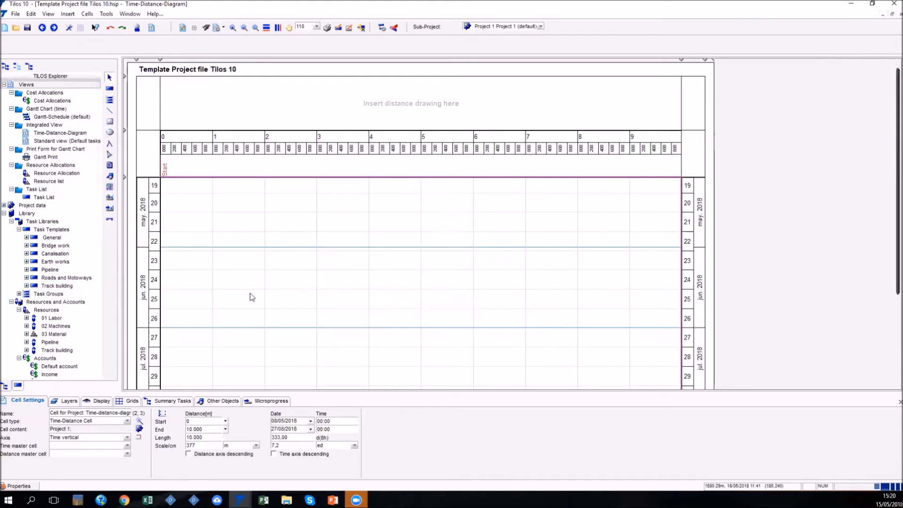
Step: Examine the time-distance diagram with its vertical time scale and horizontal distance scale
{"action": "scroll", "coordinate": [271, 280], "scroll_direction": "down", "scroll_amount": 2}
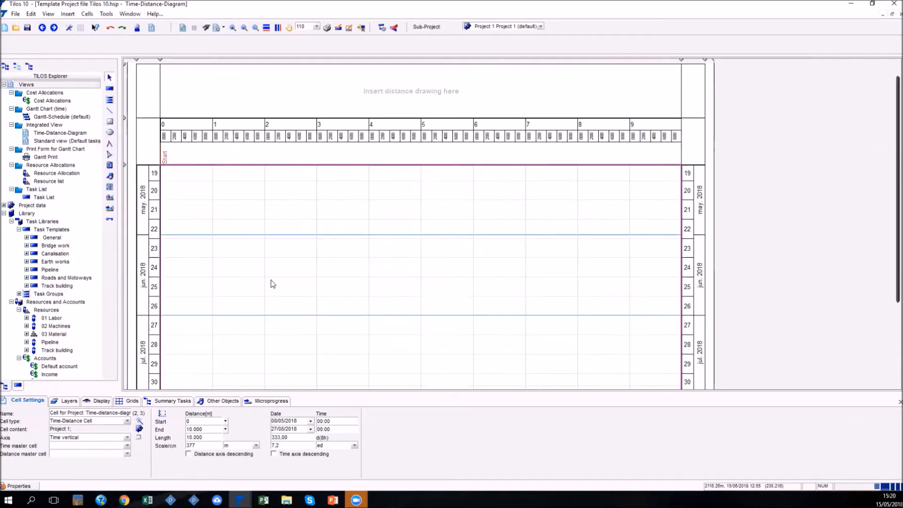
{"action": "scroll", "coordinate": [270, 280], "scroll_direction": "down", "scroll_amount": 3}
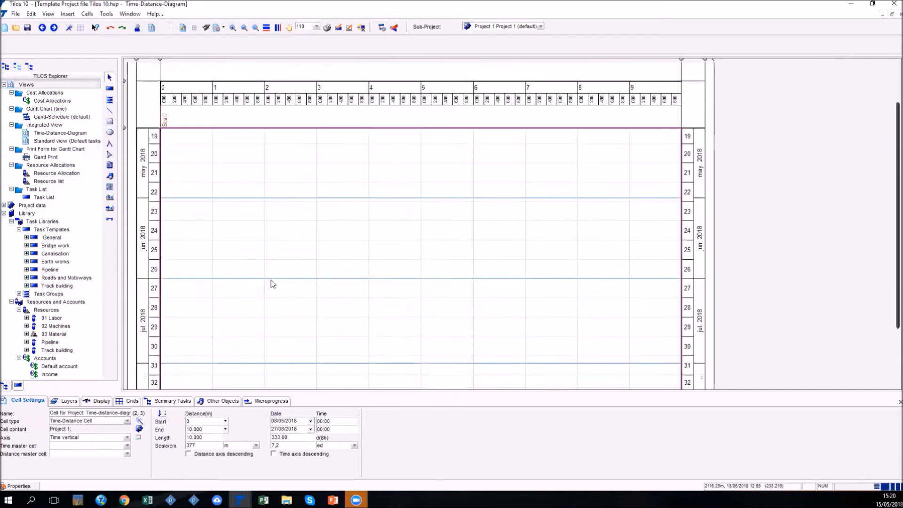
{"action": "scroll", "coordinate": [271, 280], "scroll_direction": "up", "scroll_amount": 4}
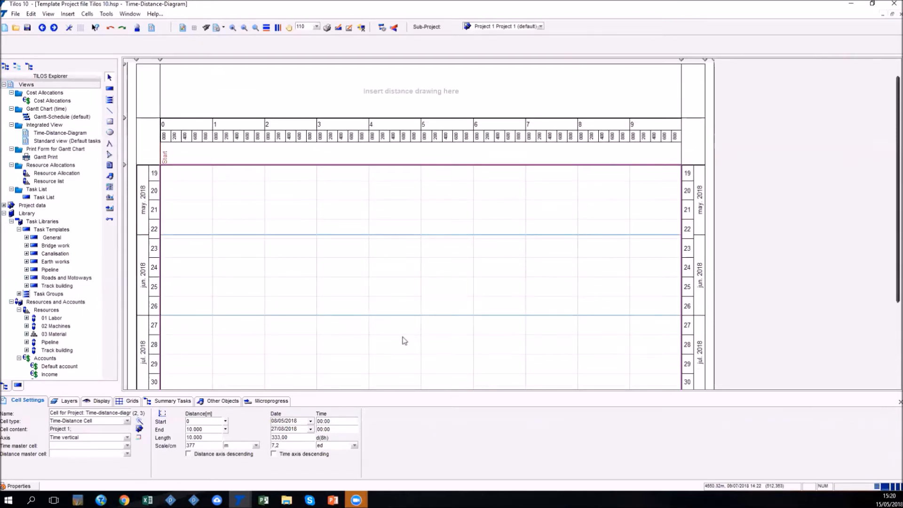
{"action": "left_click", "coordinate": [150, 296]}
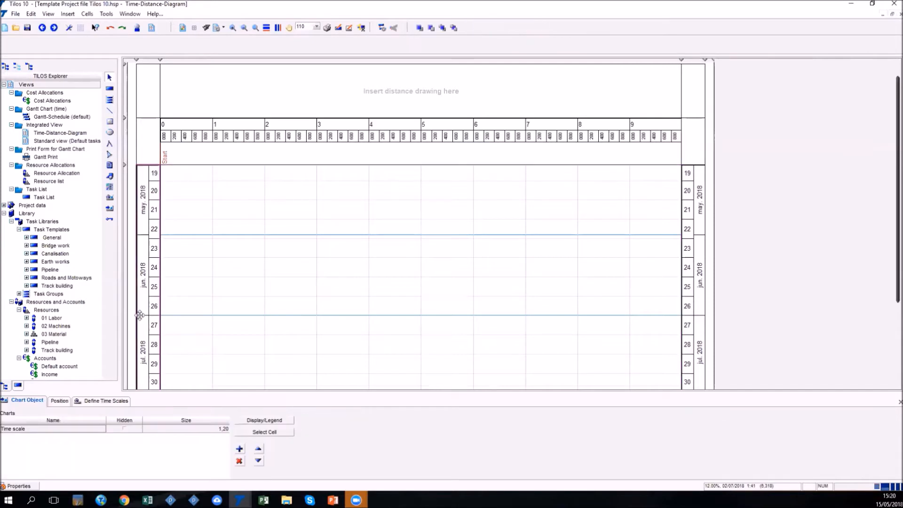
{"action": "scroll", "coordinate": [140, 315], "scroll_direction": "down", "scroll_amount": 1}
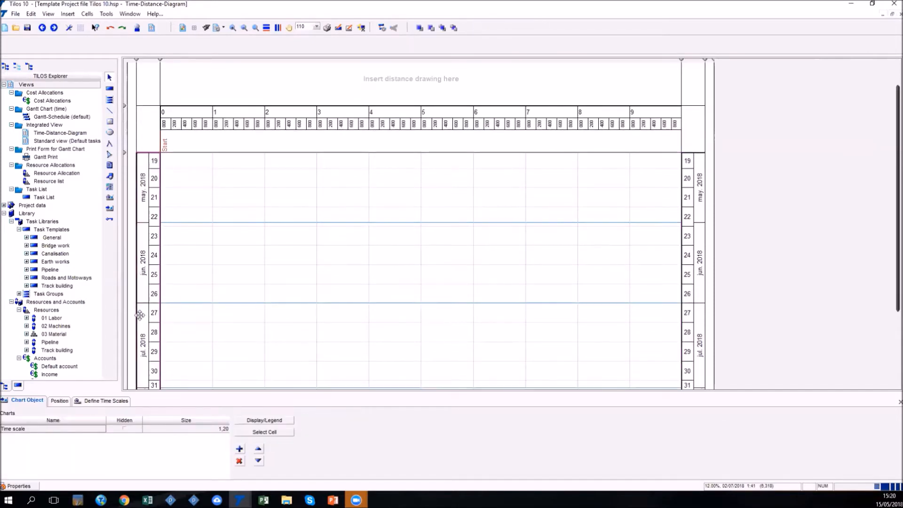
{"action": "scroll", "coordinate": [139, 315], "scroll_direction": "up", "scroll_amount": 1}
{"action": "left_click", "coordinate": [234, 140]}
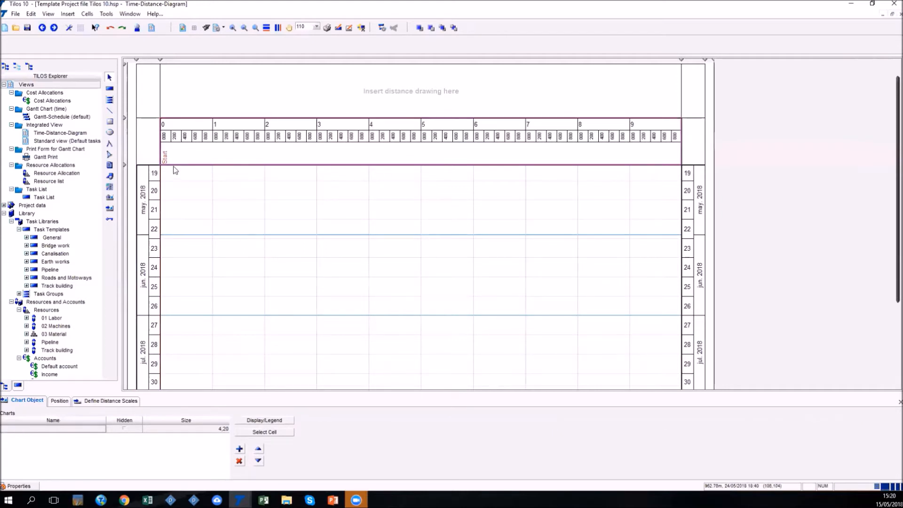
Step: Draw a Top soil stripping task from about 550 to 4.800 m and move it to start on 22/05/2018
{"action": "left_click", "coordinate": [110, 100]}
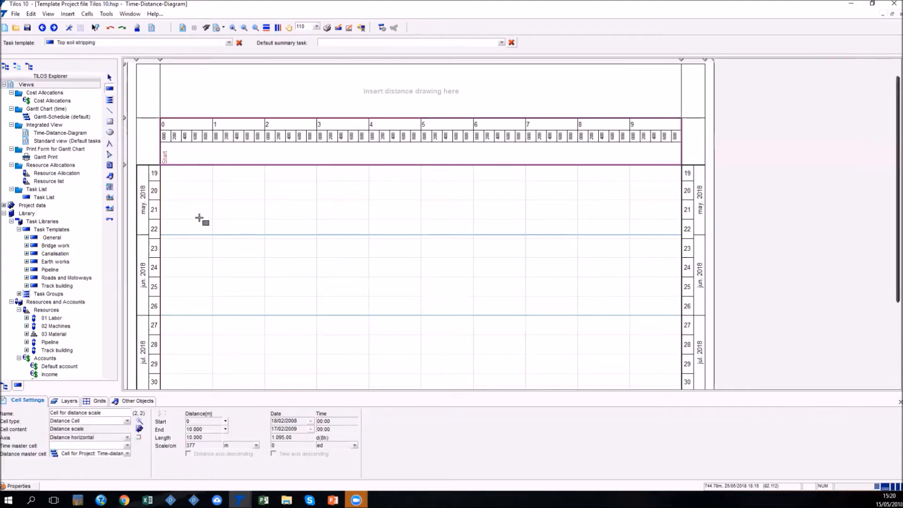
{"action": "mouse_move", "coordinate": [189, 247]}
{"action": "left_mouse_down"}
{"action": "mouse_move", "coordinate": [350, 329]}
{"action": "mouse_move", "coordinate": [410, 325]}
{"action": "left_mouse_up"}
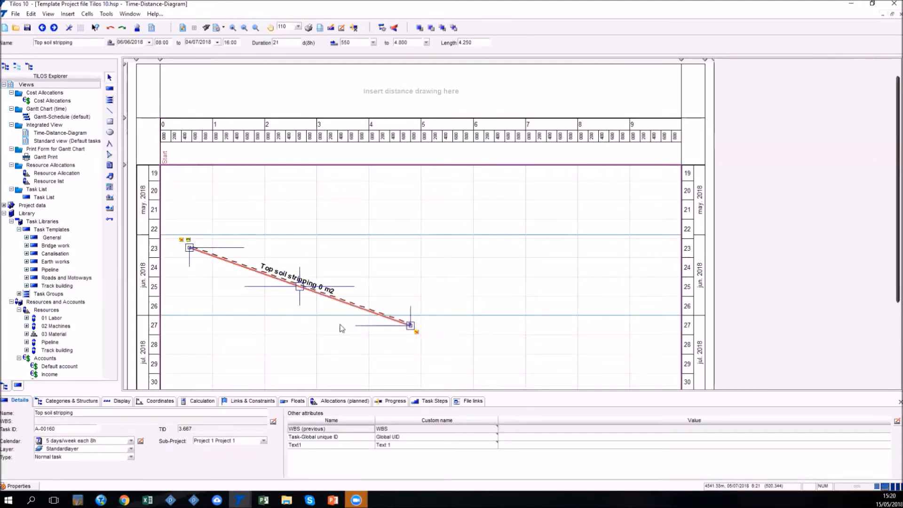
{"action": "left_click_drag", "start_coordinate": [328, 284], "coordinate": [331, 240]}
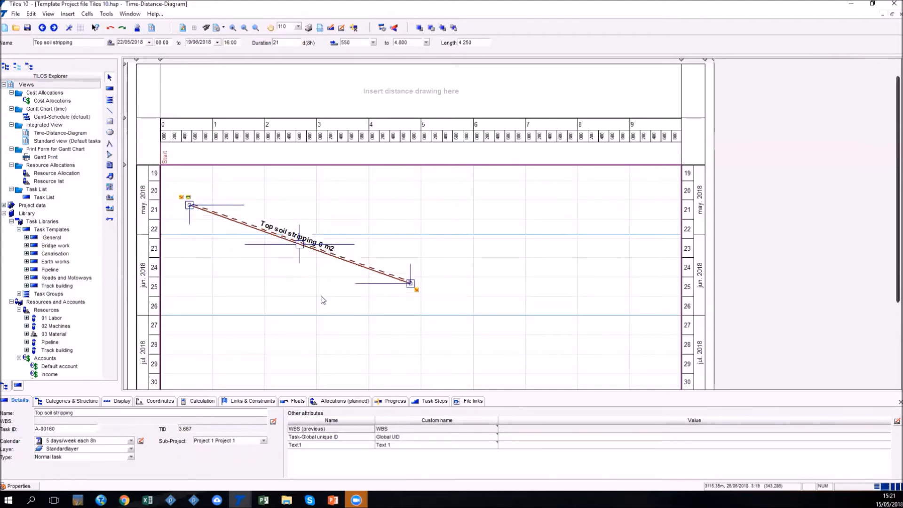
Step: Adjust the ends of the Top soil stripping task so it runs from 1.000 to 5.000 m
{"action": "left_click", "coordinate": [262, 245]}
{"action": "left_click", "coordinate": [291, 242]}
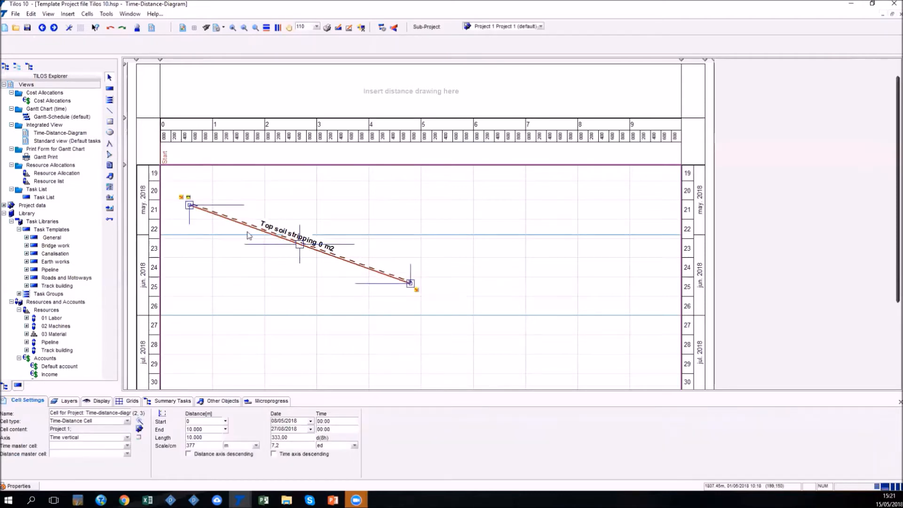
{"action": "left_click_drag", "start_coordinate": [190, 213], "coordinate": [212, 213]}
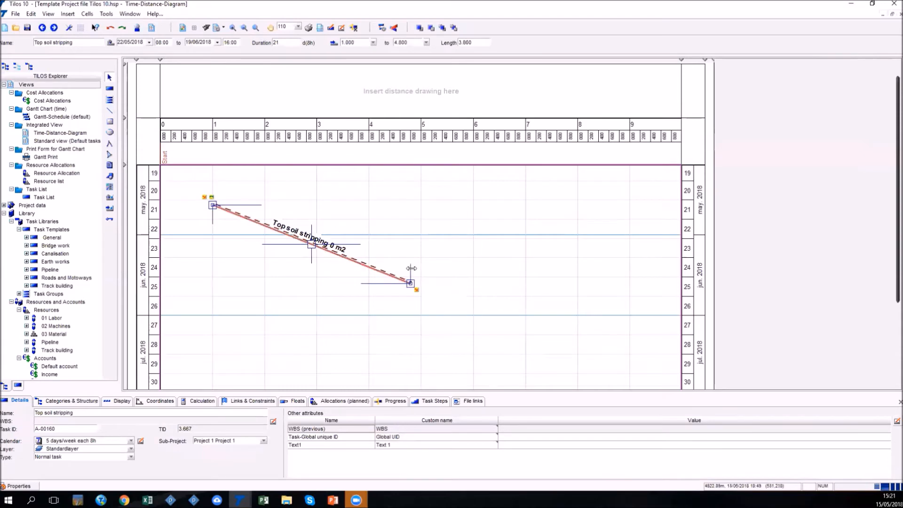
{"action": "left_click_drag", "start_coordinate": [416, 267], "coordinate": [427, 267]}
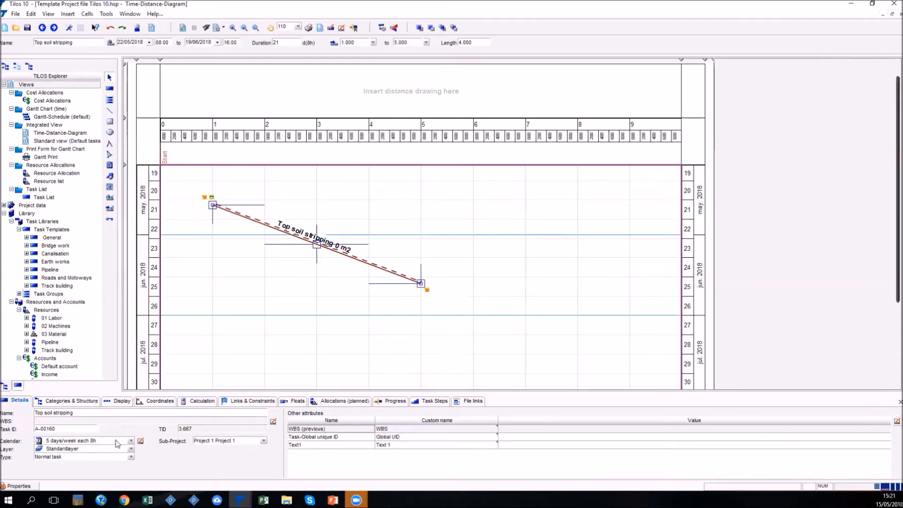
Step: Have the Top soil stripping task calculate its Duration and set its quantity to 20.000 m2
{"action": "left_click", "coordinate": [160, 401]}
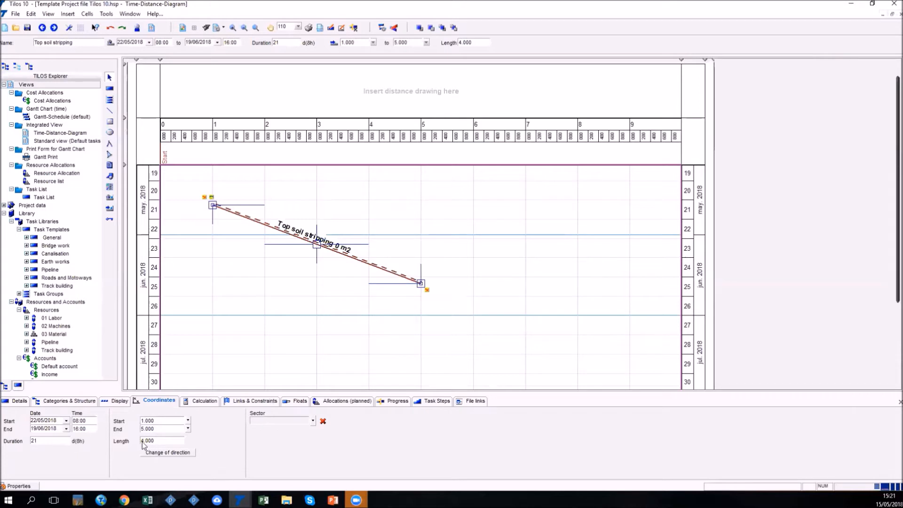
{"action": "left_click", "coordinate": [201, 401]}
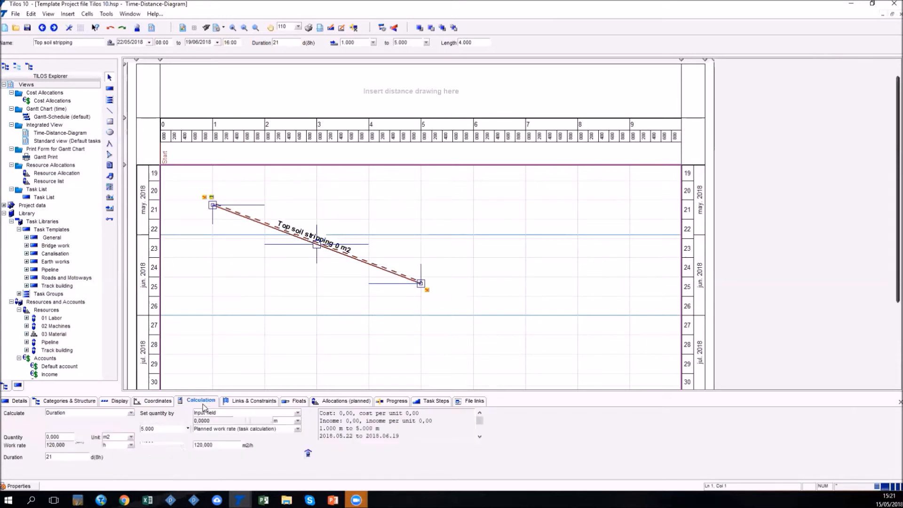
{"action": "left_click", "coordinate": [131, 413]}
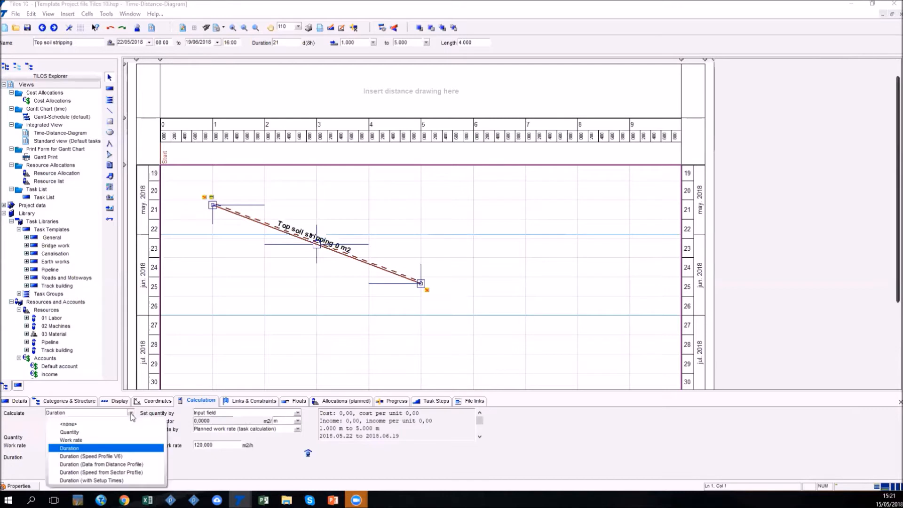
{"action": "left_click", "coordinate": [82, 450]}
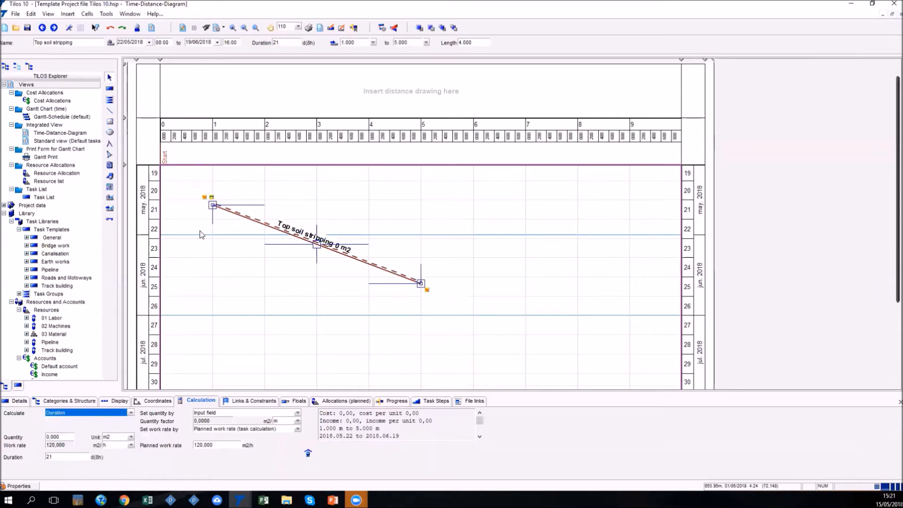
{"action": "left_click", "coordinate": [70, 435]}
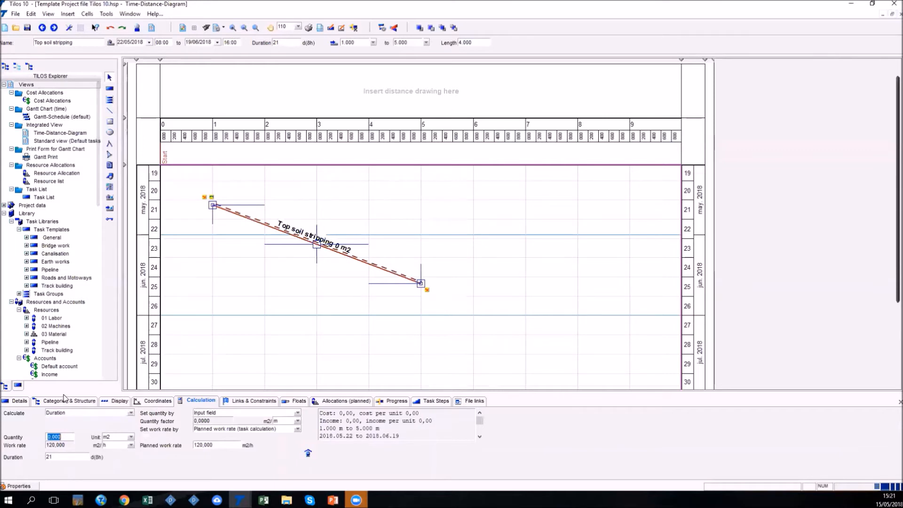
{"action": "type", "text": "2"}
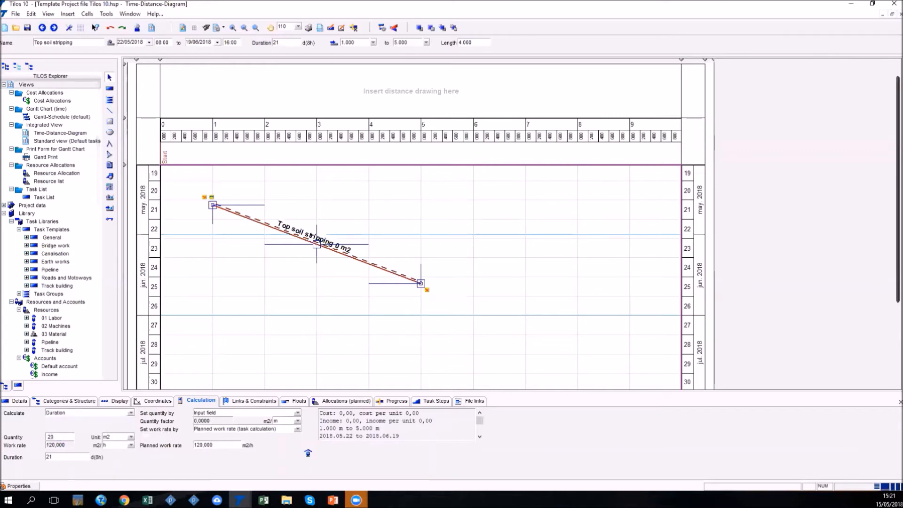
{"action": "key", "text": "Return"}
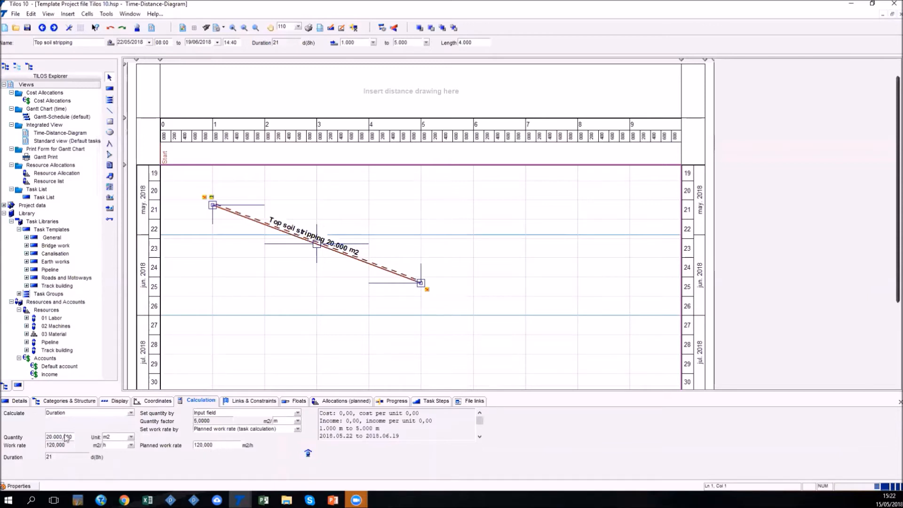
Step: Set the task's planned work rate to 100 m2/h and its quantity to 40.000 m2
{"action": "double_click", "coordinate": [206, 446]}
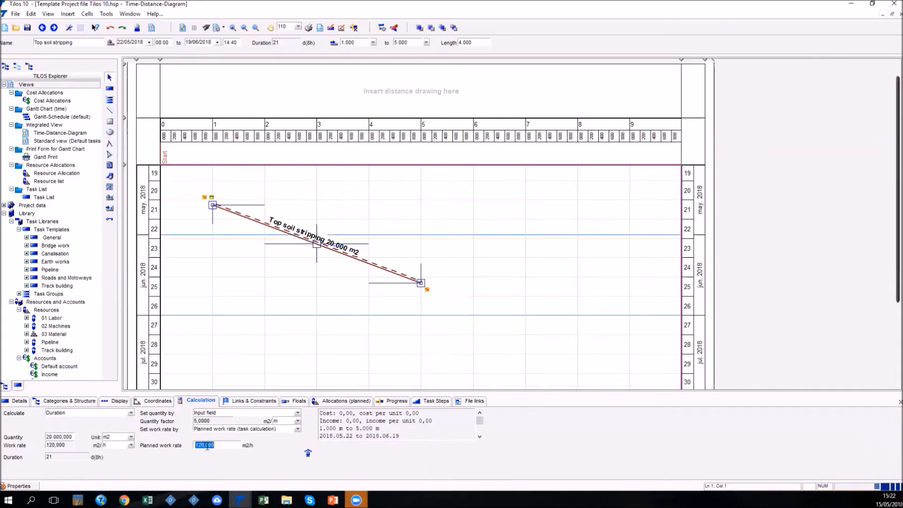
{"action": "type", "text": "100"}
{"action": "key", "text": "Return"}
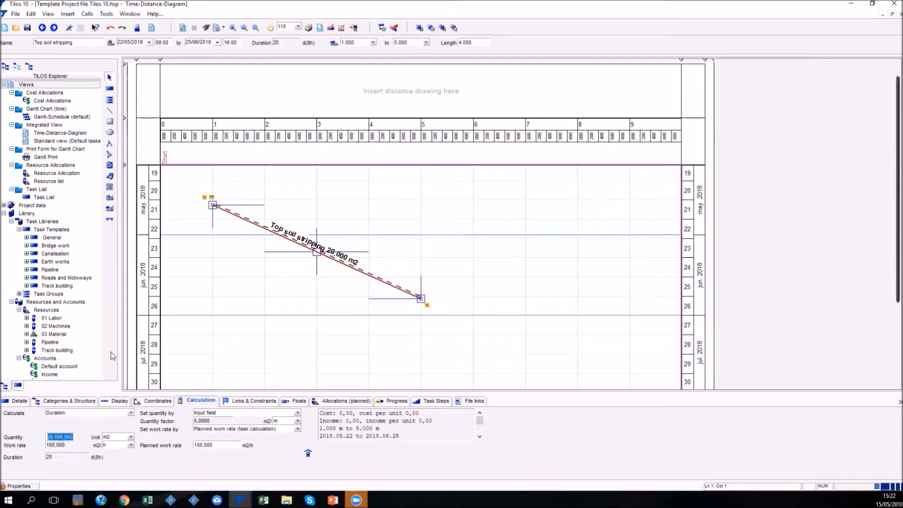
{"action": "type", "text": "4"}
{"action": "key", "text": "Return"}
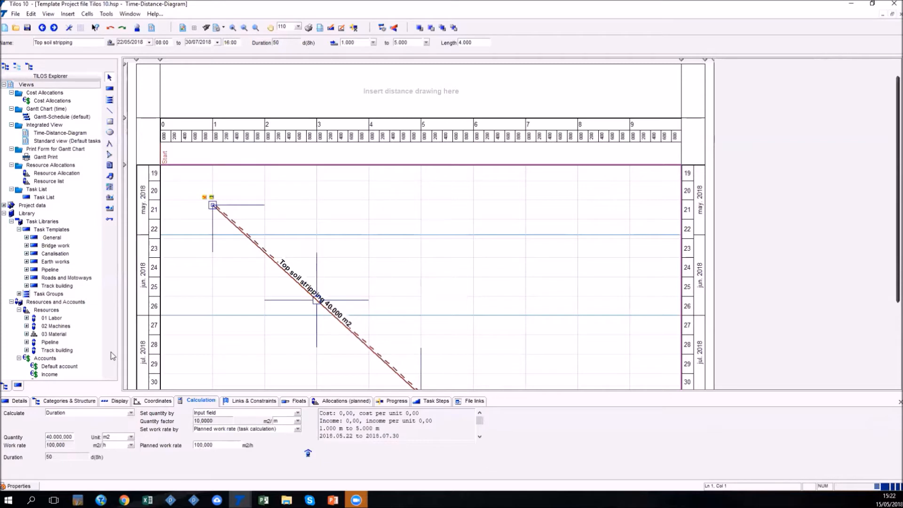
Step: Set the task's quantity to 20.000 m2 and its planned work rate to 120 m2/h, and deselect the task
{"action": "double_click", "coordinate": [71, 437]}
{"action": "type", "text": "20.000"}
{"action": "key", "text": "Return"}
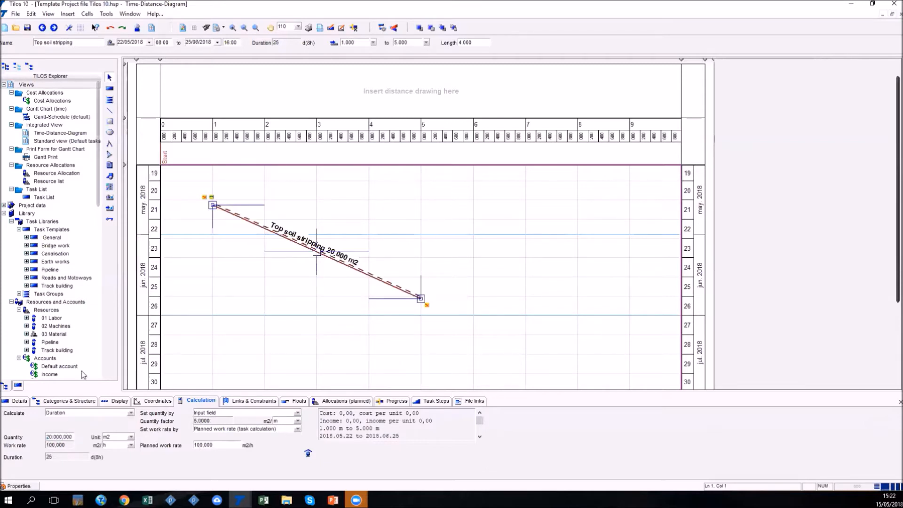
{"action": "double_click", "coordinate": [215, 444]}
{"action": "type", "text": "1200"}
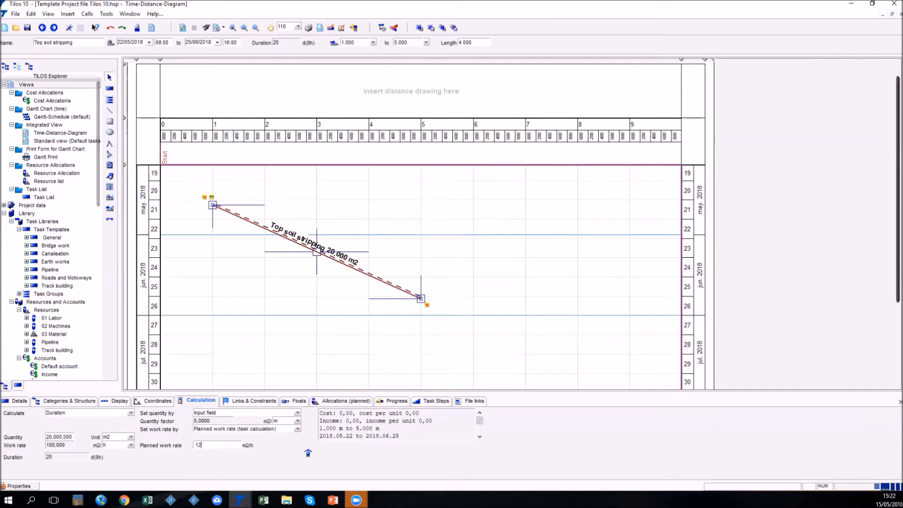
{"action": "key", "text": "Return"}
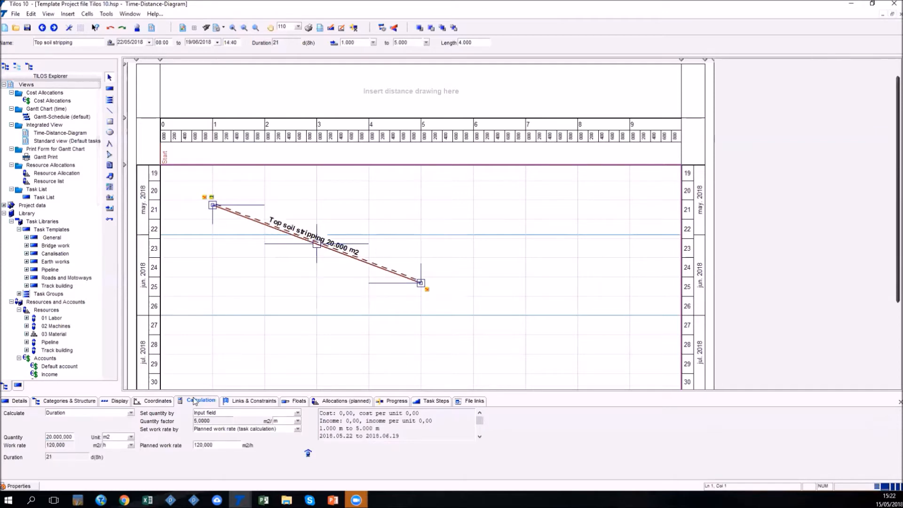
{"action": "left_click", "coordinate": [262, 358]}
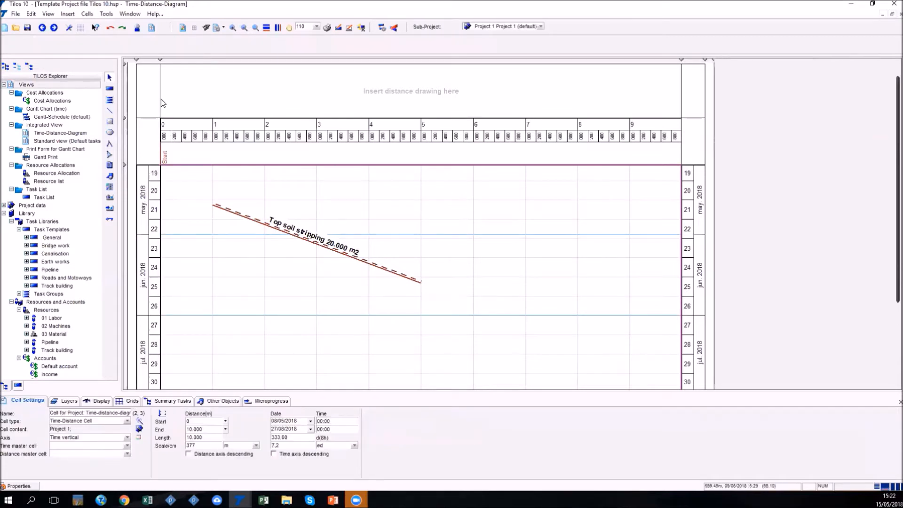
Step: Draw a Soil removal task from 1.000 to 5.000 m below Top soil stripping, lasting 13 days from 18/06/2018 to 04/07/2018
{"action": "left_click", "coordinate": [109, 88]}
{"action": "left_click", "coordinate": [112, 45]}
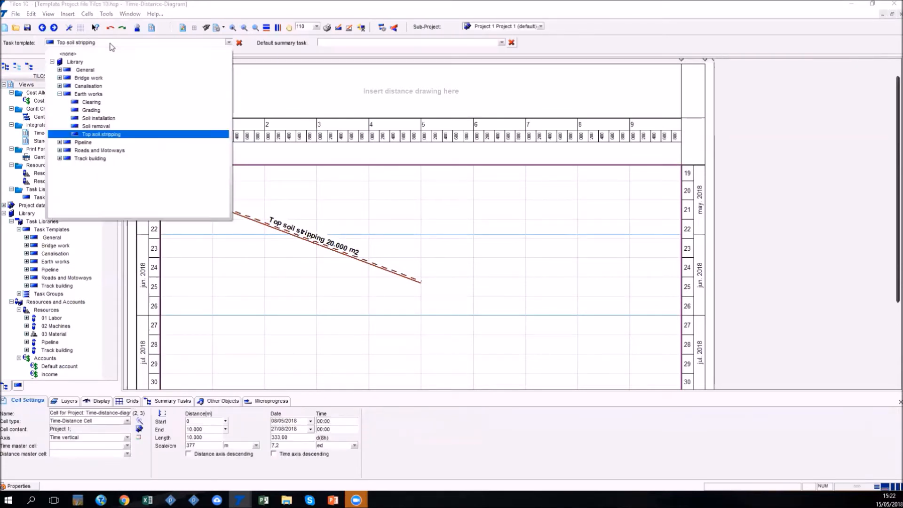
{"action": "left_click", "coordinate": [119, 127]}
{"action": "left_click_drag", "start_coordinate": [213, 243], "coordinate": [421, 326]}
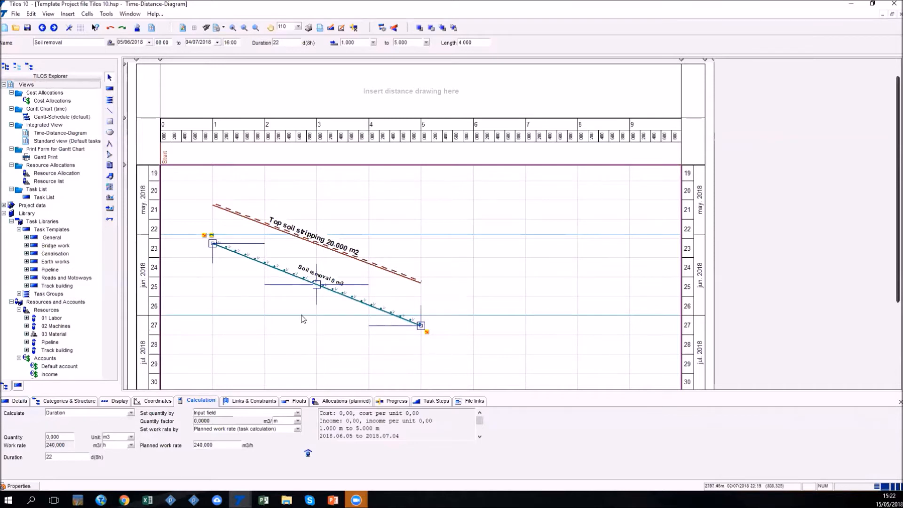
{"action": "left_click_drag", "start_coordinate": [410, 325], "coordinate": [411, 289]}
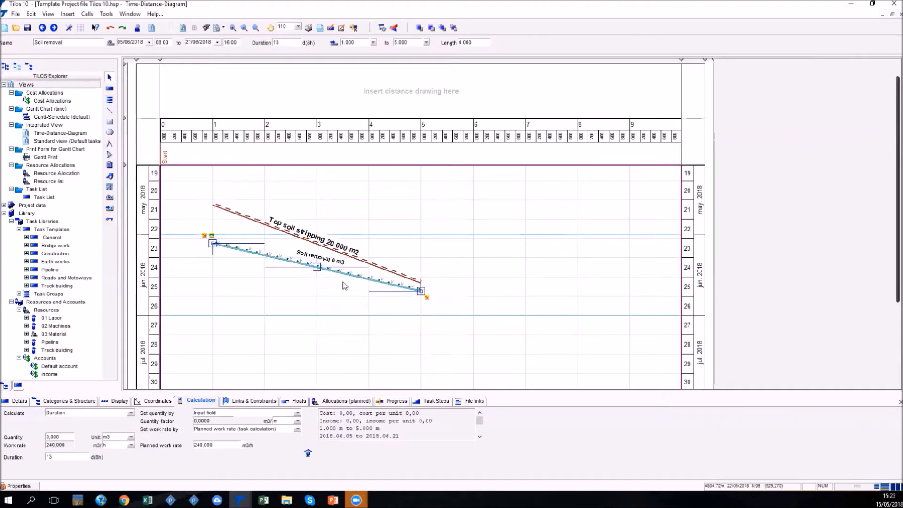
{"action": "mouse_move", "coordinate": [316, 267]}
{"action": "left_mouse_down"}
{"action": "mouse_move", "coordinate": [278, 295]}
{"action": "mouse_move", "coordinate": [532, 247]}
{"action": "mouse_move", "coordinate": [317, 300]}
{"action": "left_mouse_up"}
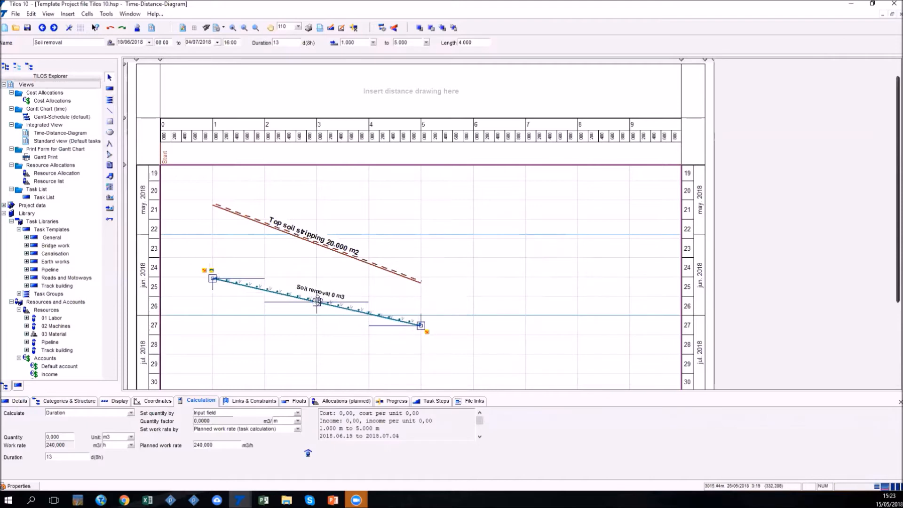
Step: Link the start of Top soil stripping to the start of Soil removal, keep the type Start to Start, and reschedule the project
{"action": "left_click", "coordinate": [409, 278]}
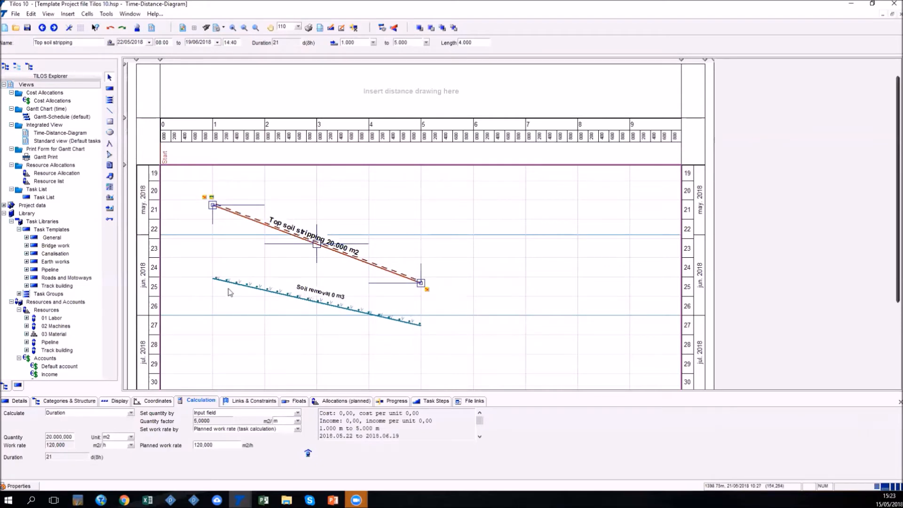
{"action": "left_click_drag", "start_coordinate": [203, 203], "coordinate": [214, 276]}
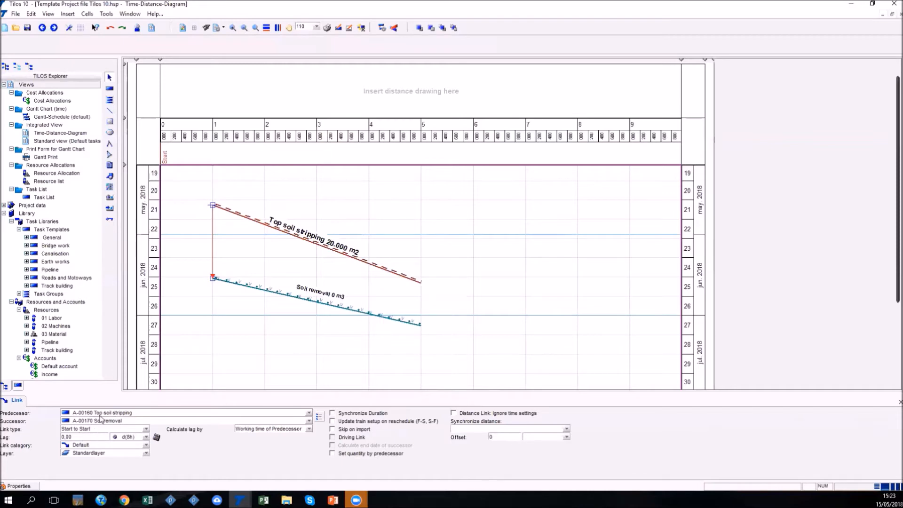
{"action": "left_click", "coordinate": [146, 429]}
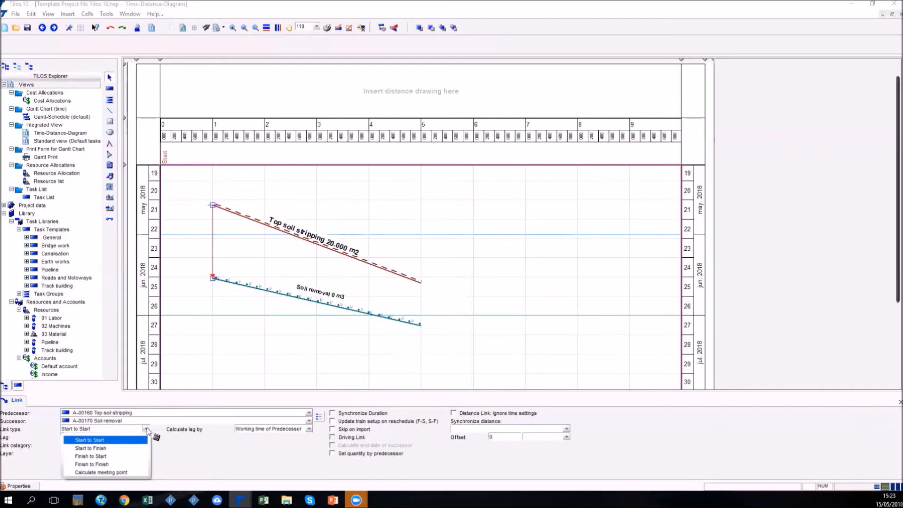
{"action": "left_click", "coordinate": [147, 427]}
{"action": "left_click", "coordinate": [96, 429]}
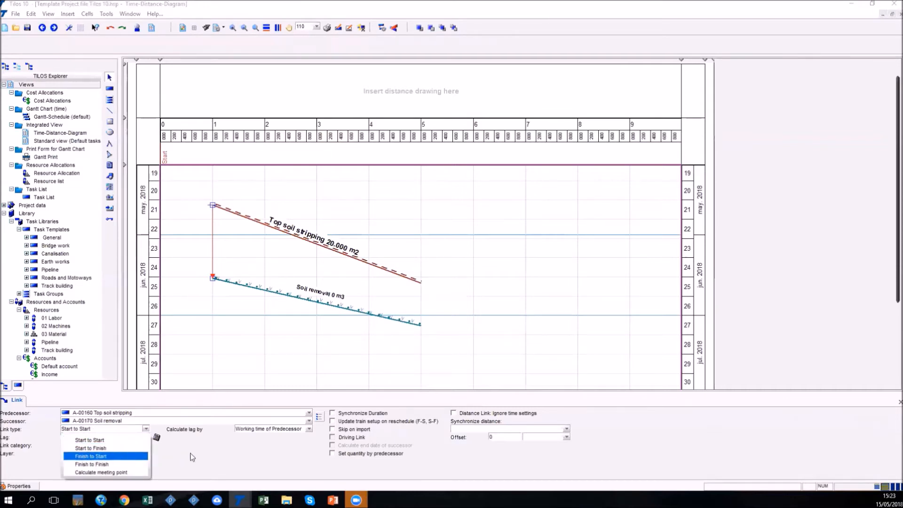
{"action": "left_click", "coordinate": [210, 458]}
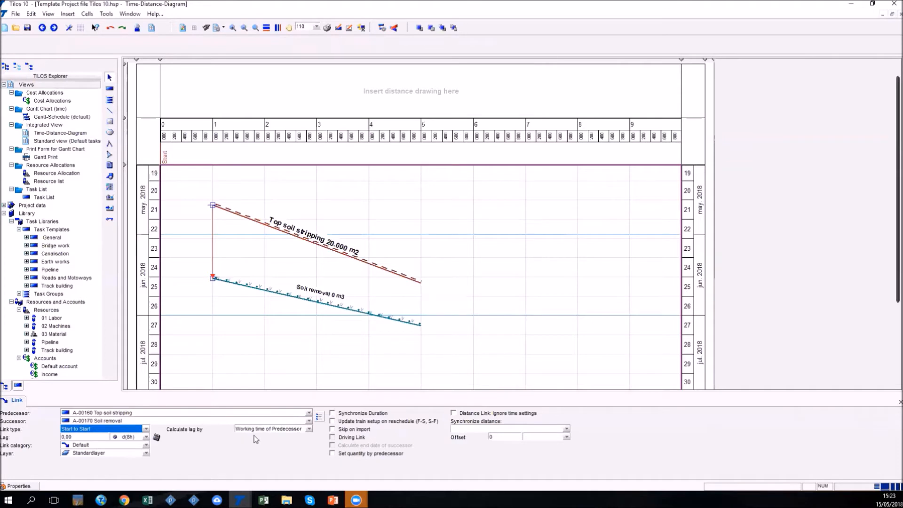
{"action": "left_click", "coordinate": [381, 27]}
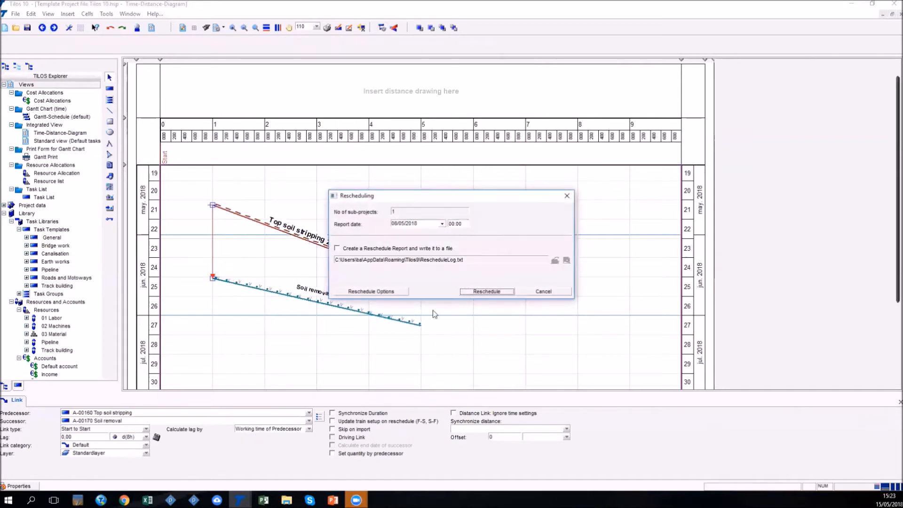
{"action": "left_click", "coordinate": [479, 294]}
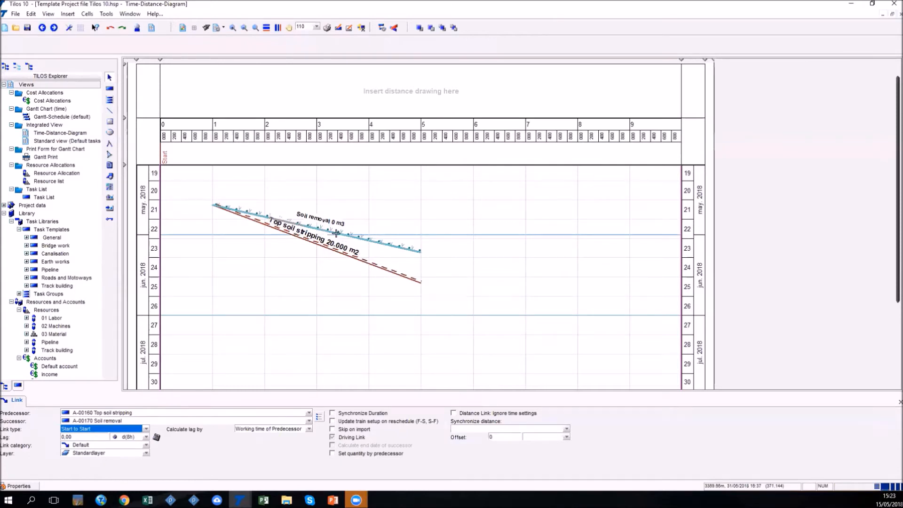
Step: Return Soil removal to its 18/06/2018 to 04/07/2018 dates and delete the Start to Start link
{"action": "left_click_drag", "start_coordinate": [336, 233], "coordinate": [335, 306]}
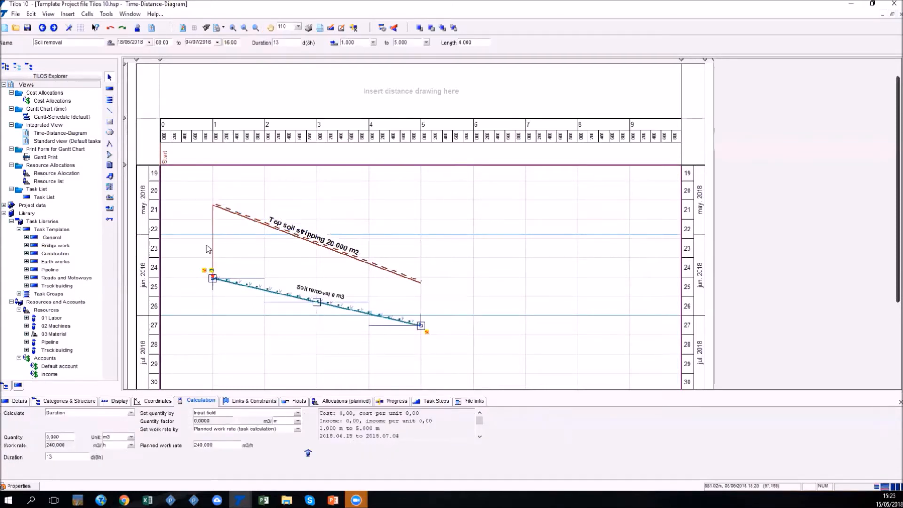
{"action": "left_click", "coordinate": [212, 249]}
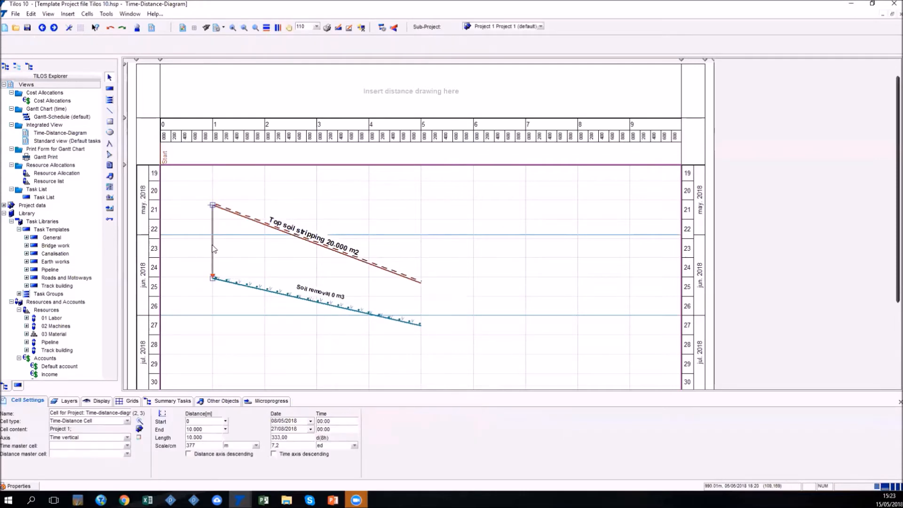
Step: Link the finish of Top soil stripping to the finish of Soil removal, calculating the lag by Distance to successor
{"action": "left_click", "coordinate": [398, 273]}
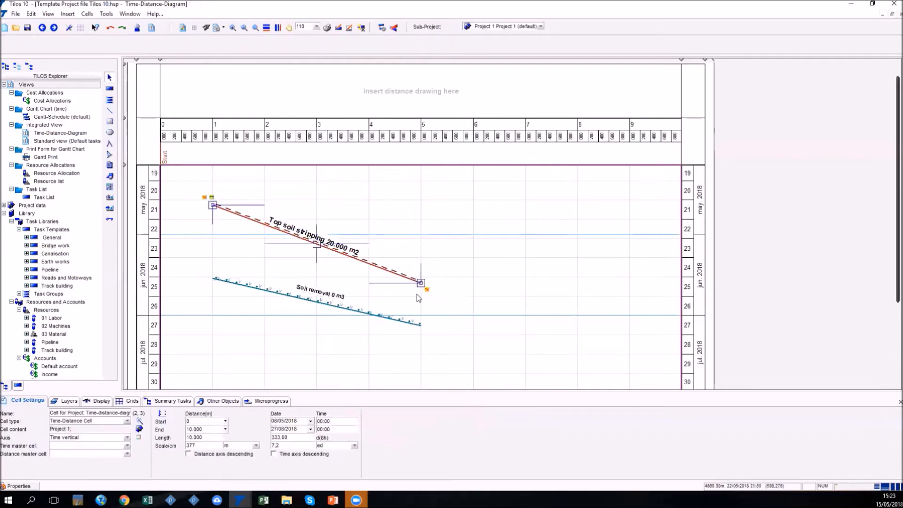
{"action": "left_click_drag", "start_coordinate": [426, 289], "coordinate": [421, 324]}
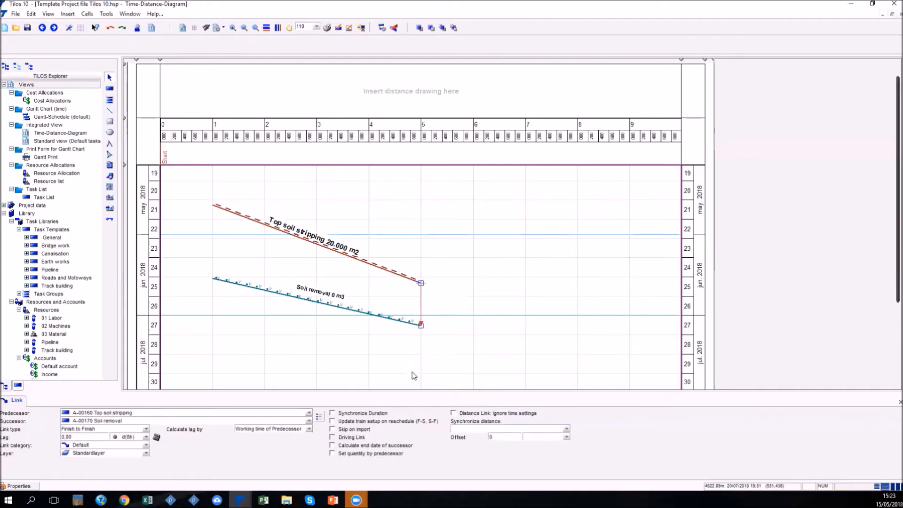
{"action": "left_click", "coordinate": [264, 431]}
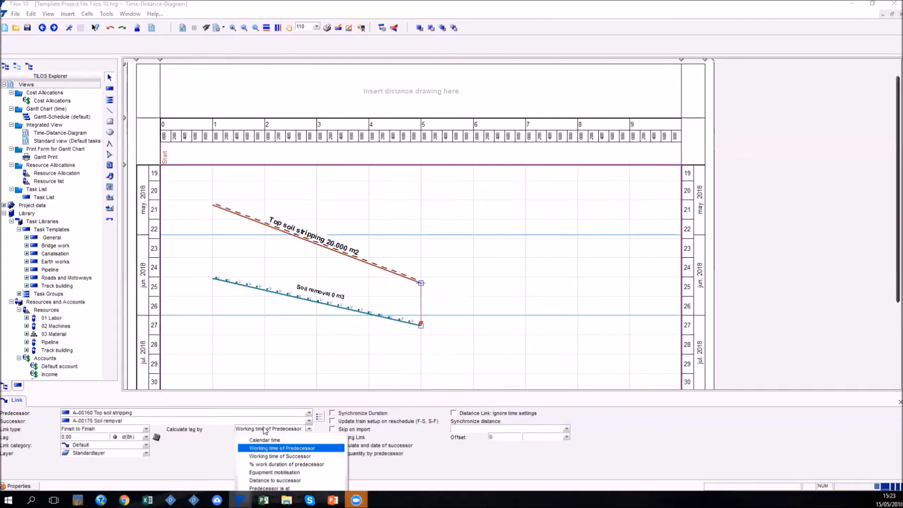
{"action": "scroll", "coordinate": [284, 451], "scroll_direction": "down", "scroll_amount": 5}
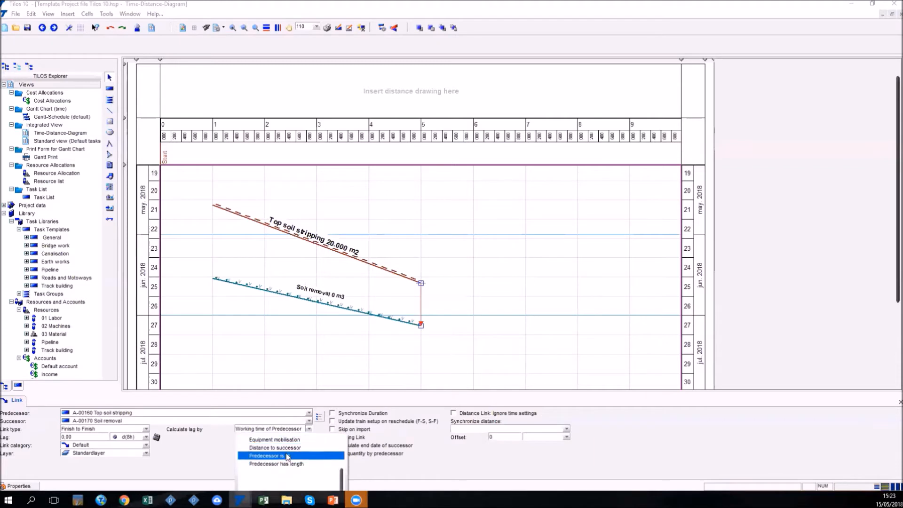
{"action": "scroll", "coordinate": [287, 455], "scroll_direction": "up", "scroll_amount": 2}
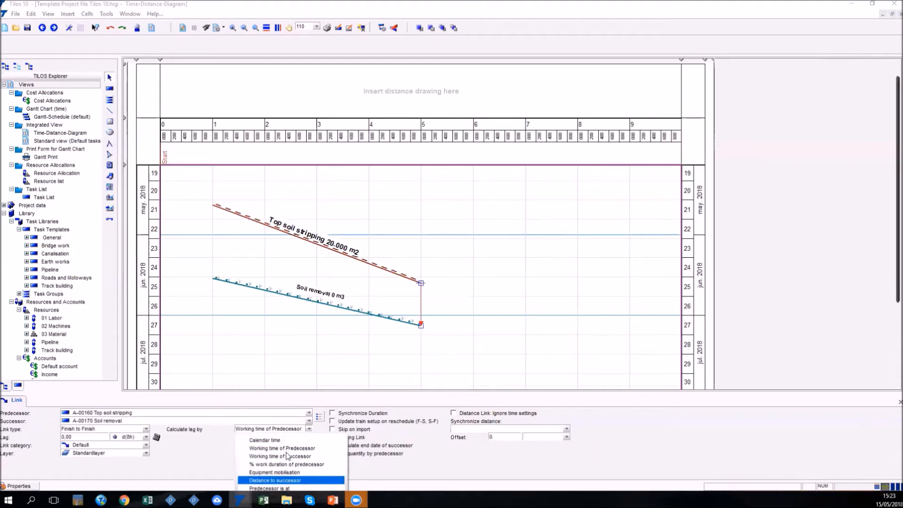
{"action": "left_click", "coordinate": [268, 480]}
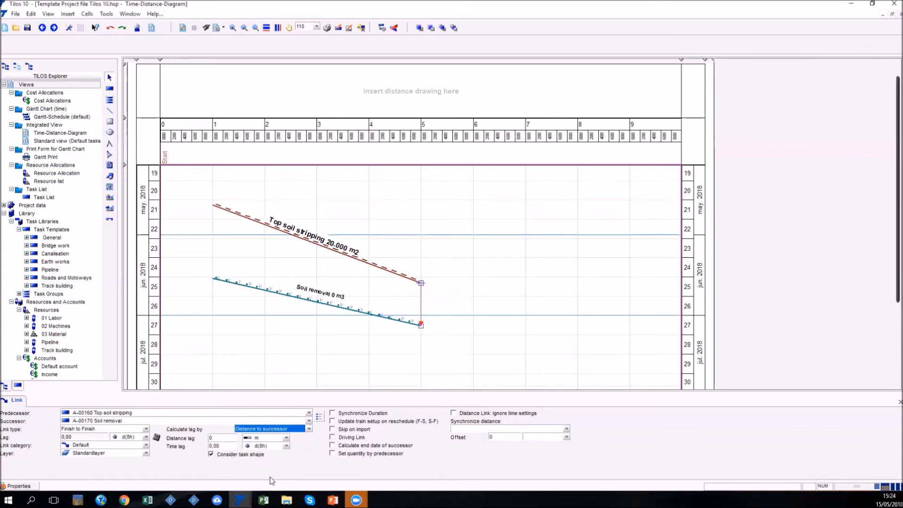
Step: Set the Finish to Finish link's distance lag to 1 km and reschedule the project
{"action": "left_click", "coordinate": [265, 439]}
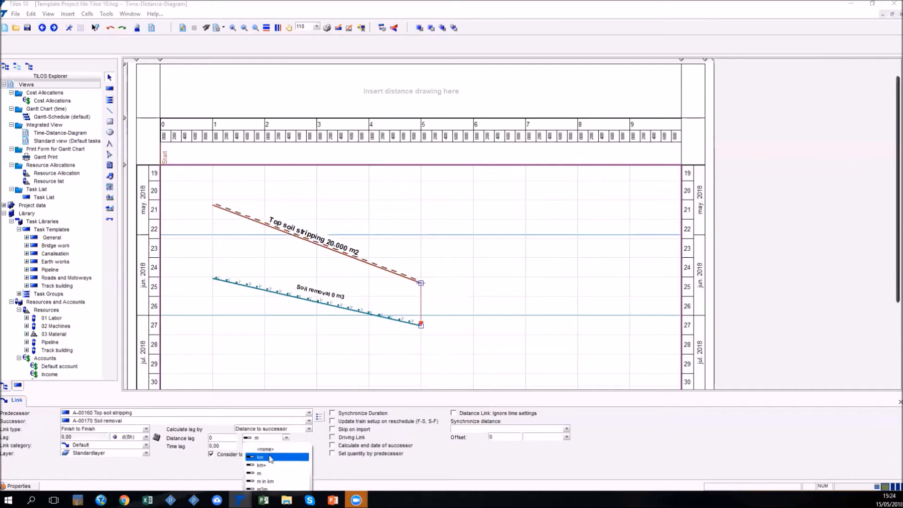
{"action": "left_click", "coordinate": [272, 456]}
{"action": "double_click", "coordinate": [216, 437]}
{"action": "type", "text": "1"}
{"action": "key", "text": "Tab"}
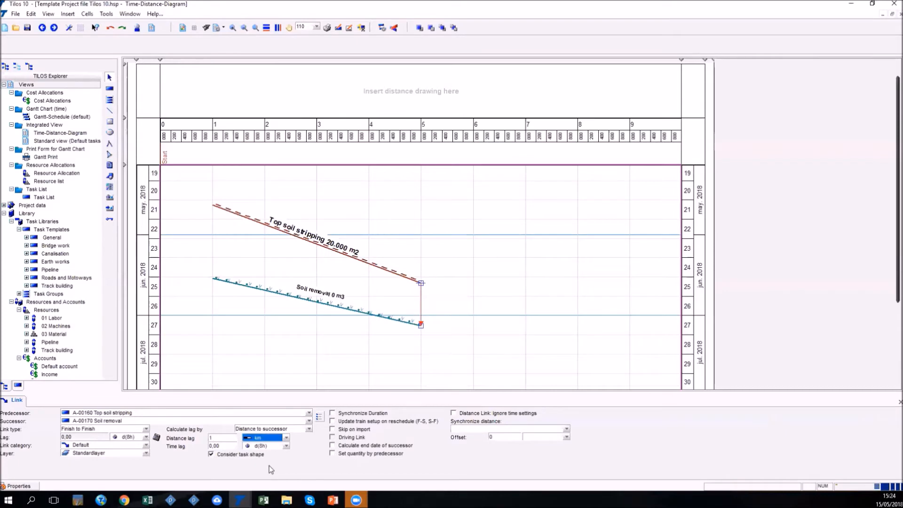
{"action": "left_click", "coordinate": [382, 28]}
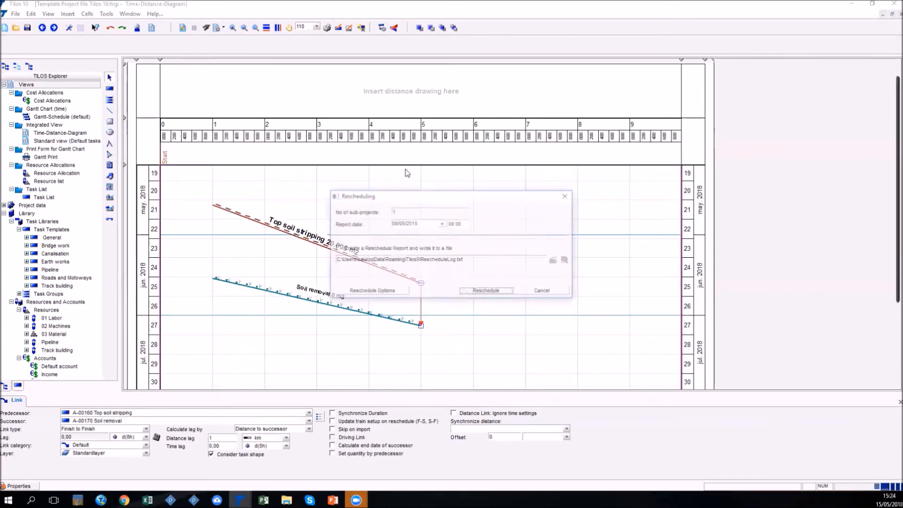
{"action": "left_click", "coordinate": [479, 292]}
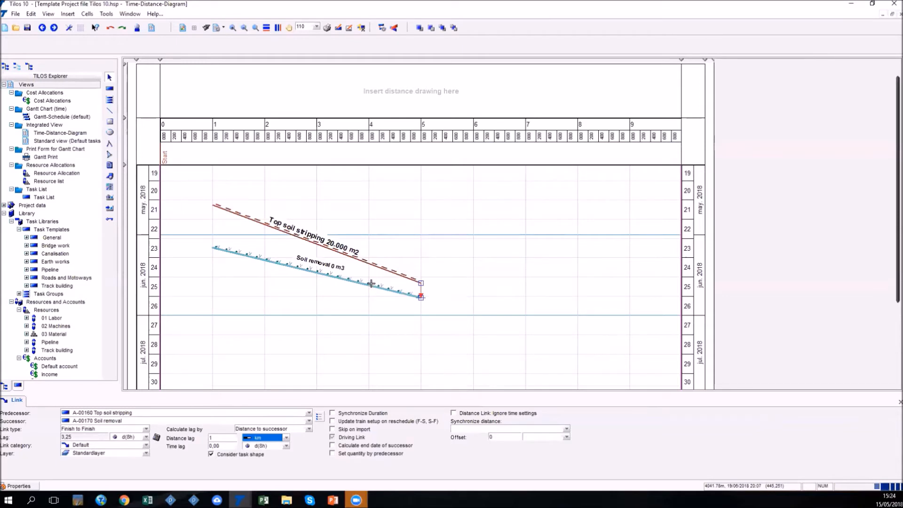
Step: Try the Rectangle (full-block), Parallelogram (time and distance) and Triangle (blocked before) display types on Soil removal, and restore Line
{"action": "mouse_move", "coordinate": [371, 283]}
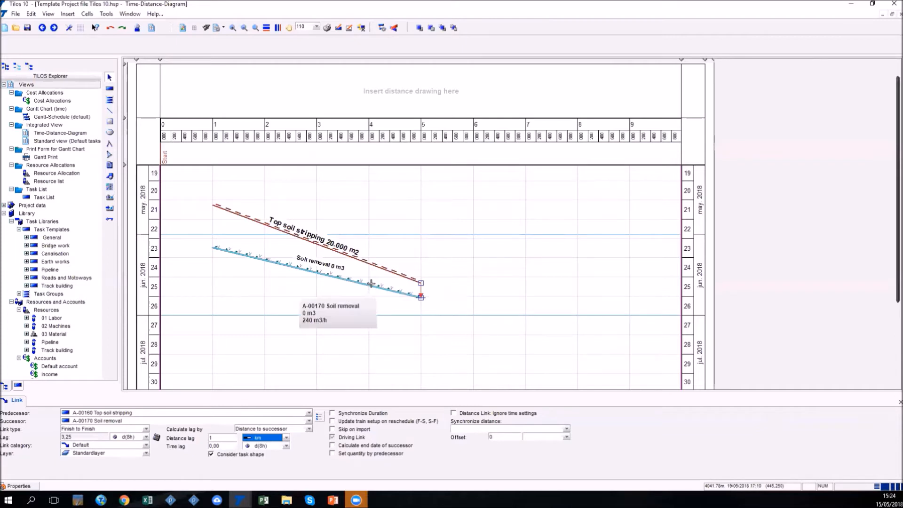
{"action": "left_click", "coordinate": [371, 283]}
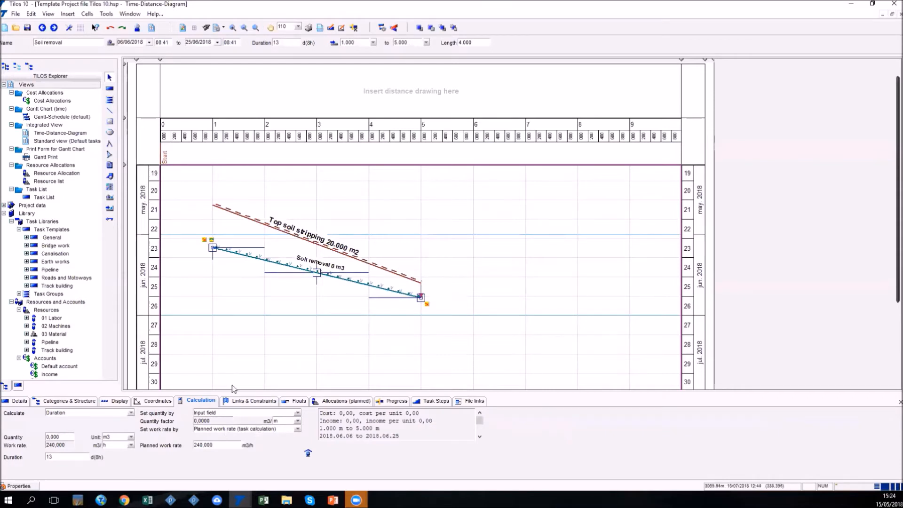
{"action": "left_click", "coordinate": [119, 401]}
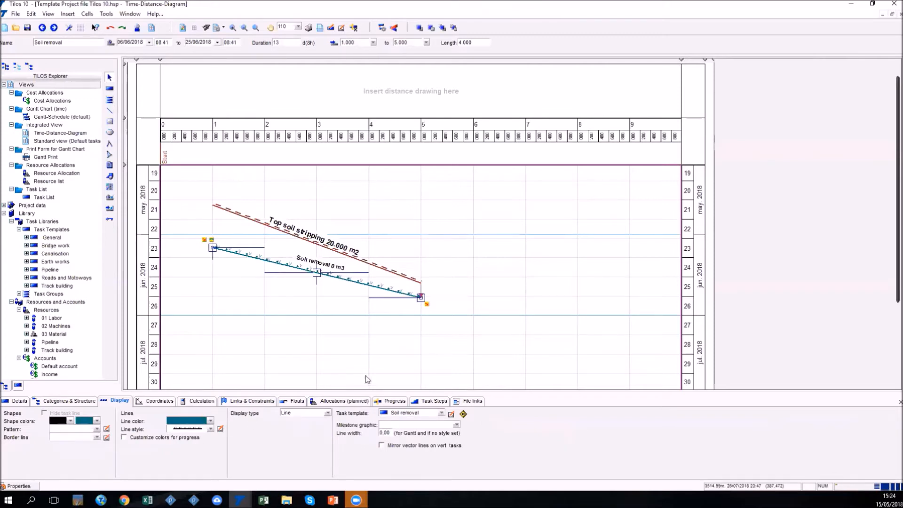
{"action": "left_click", "coordinate": [328, 417]}
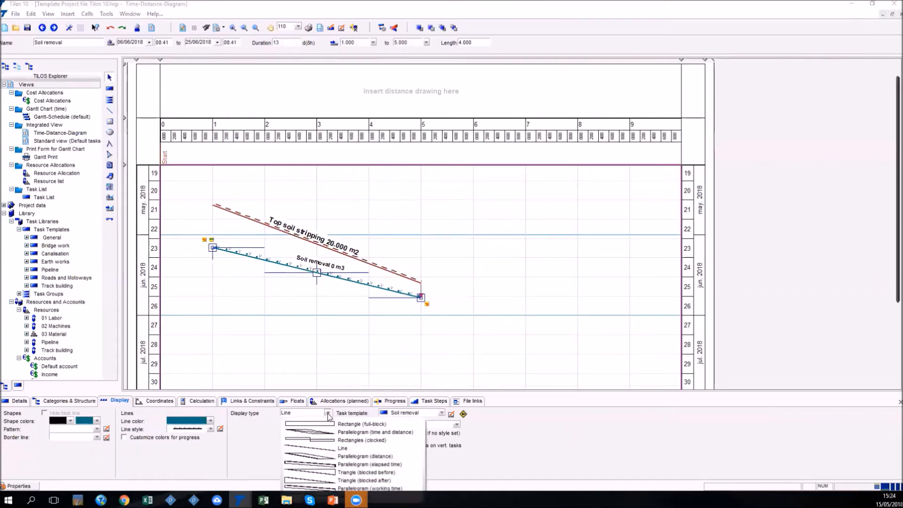
{"action": "left_click", "coordinate": [324, 426]}
{"action": "left_click", "coordinate": [328, 413]}
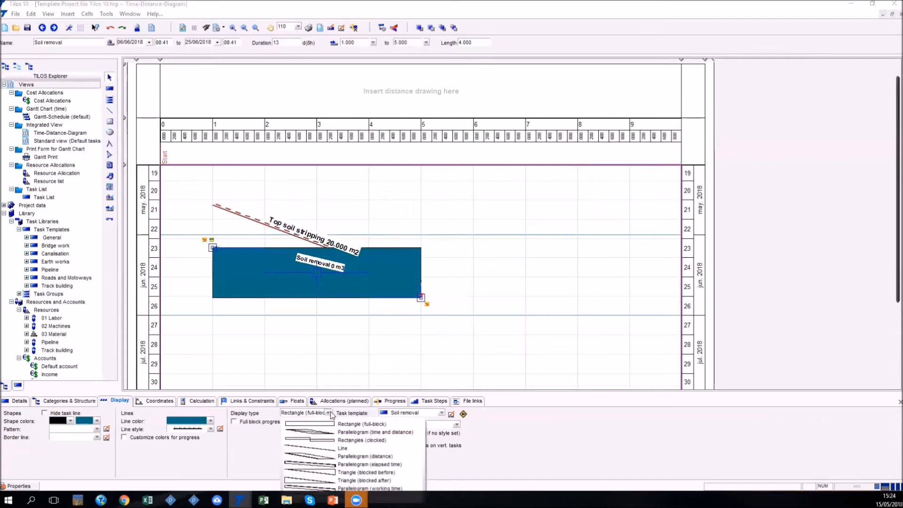
{"action": "left_click", "coordinate": [325, 430]}
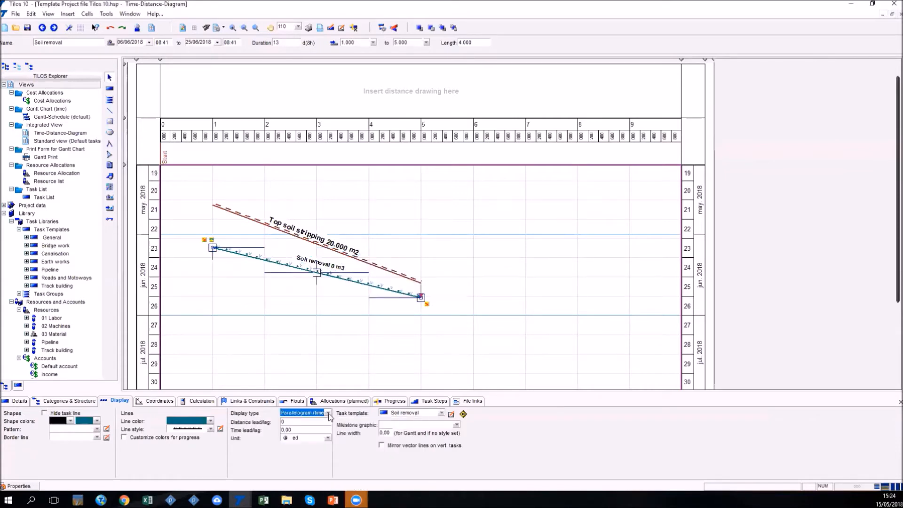
{"action": "left_click", "coordinate": [328, 412]}
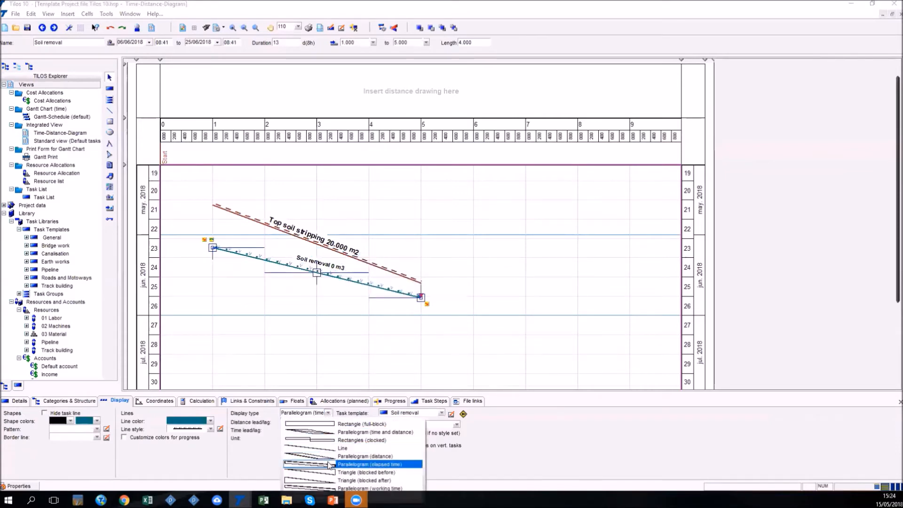
{"action": "left_click", "coordinate": [325, 472]}
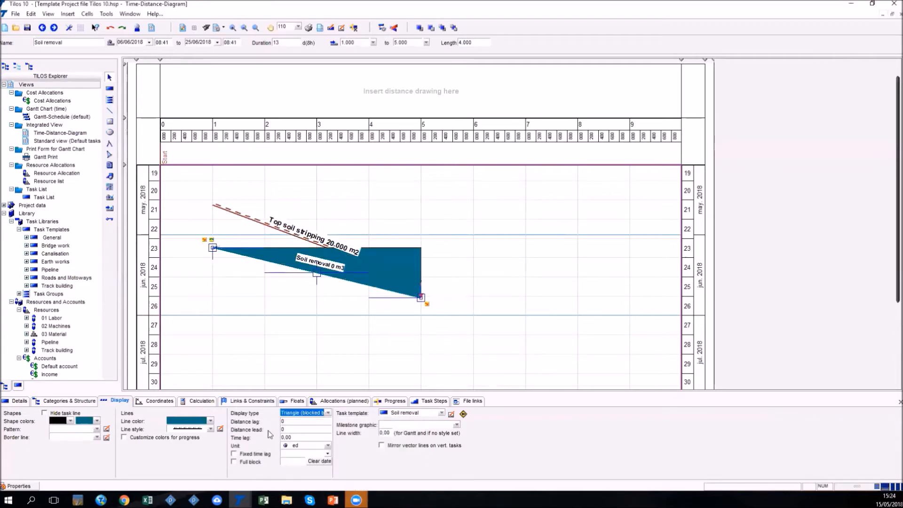
{"action": "left_click", "coordinate": [329, 412]}
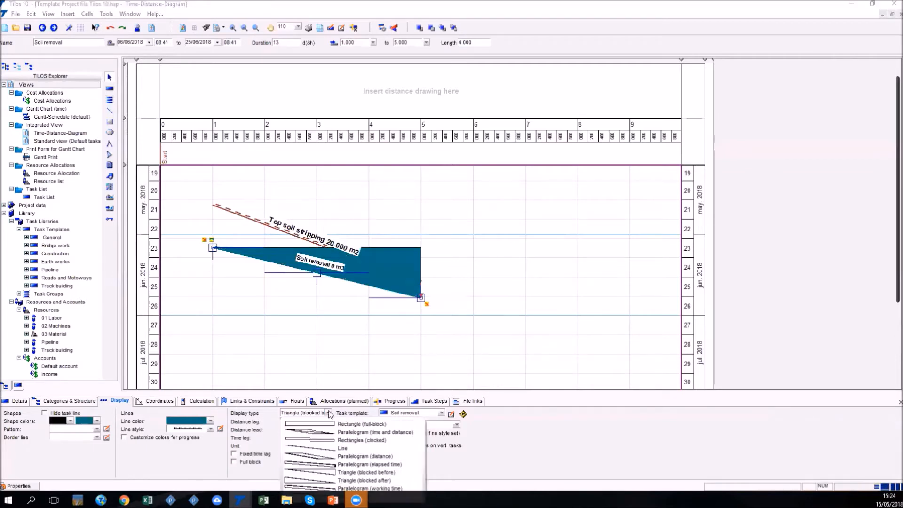
{"action": "left_click", "coordinate": [322, 449]}
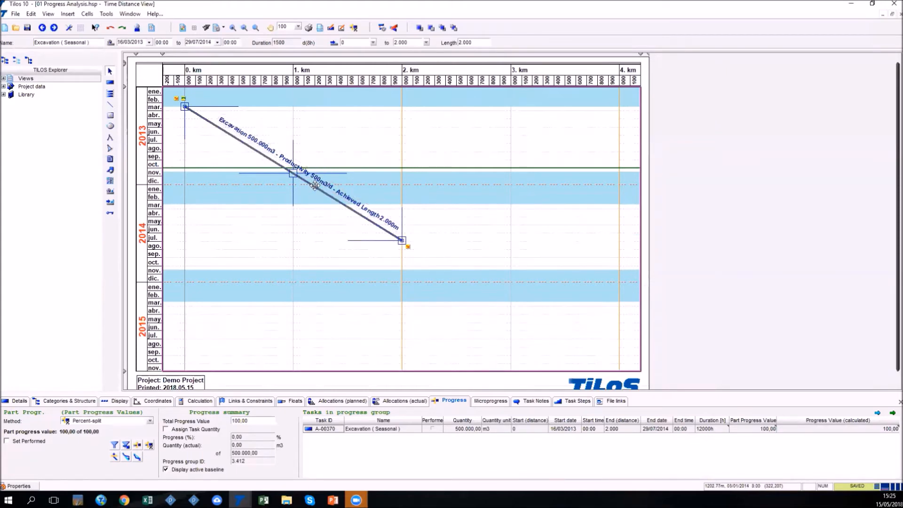
Step: Try shifting the Excavation ( Seasonal ) task in 01 Progress Analysis to 26/05/2013 through 08/10/2014, and undo the move
{"action": "scroll", "coordinate": [310, 184], "scroll_direction": "up", "scroll_amount": 2}
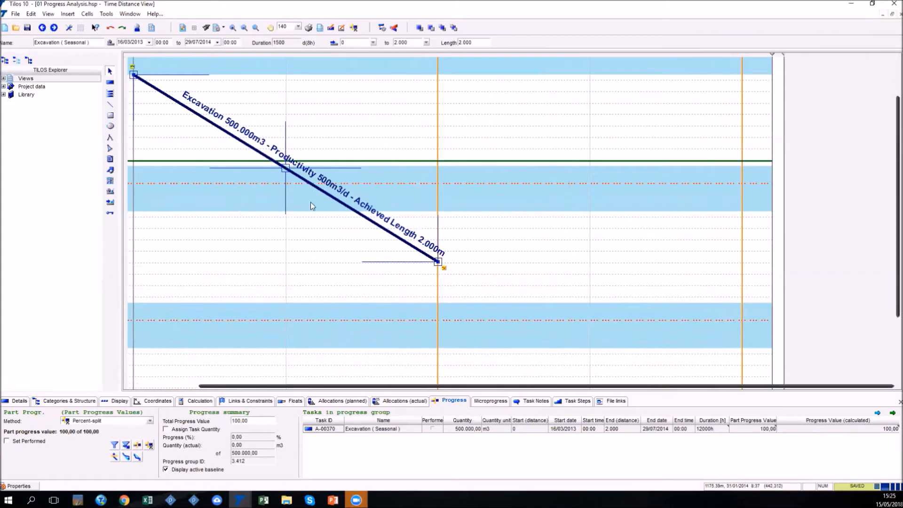
{"action": "left_click_drag", "start_coordinate": [380, 385], "coordinate": [336, 382]}
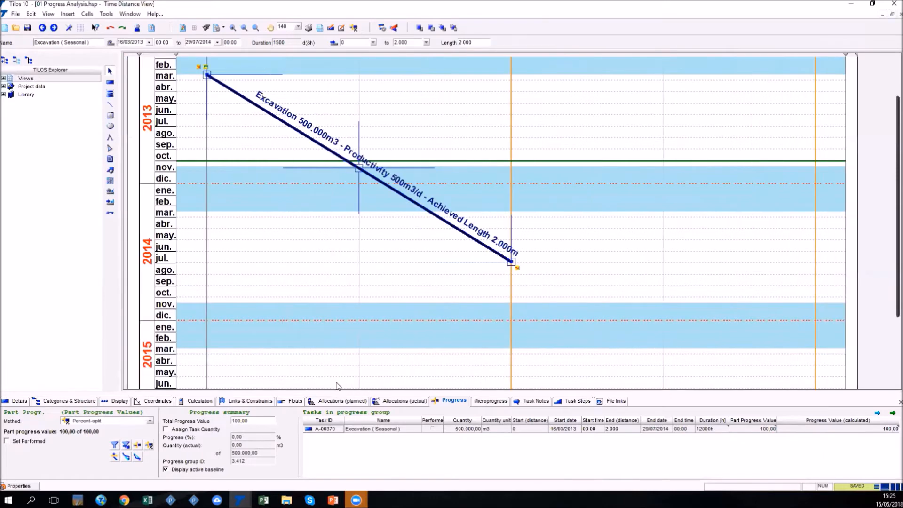
{"action": "scroll", "coordinate": [307, 266], "scroll_direction": "up", "scroll_amount": 2}
{"action": "scroll", "coordinate": [306, 265], "scroll_direction": "up", "scroll_amount": 1}
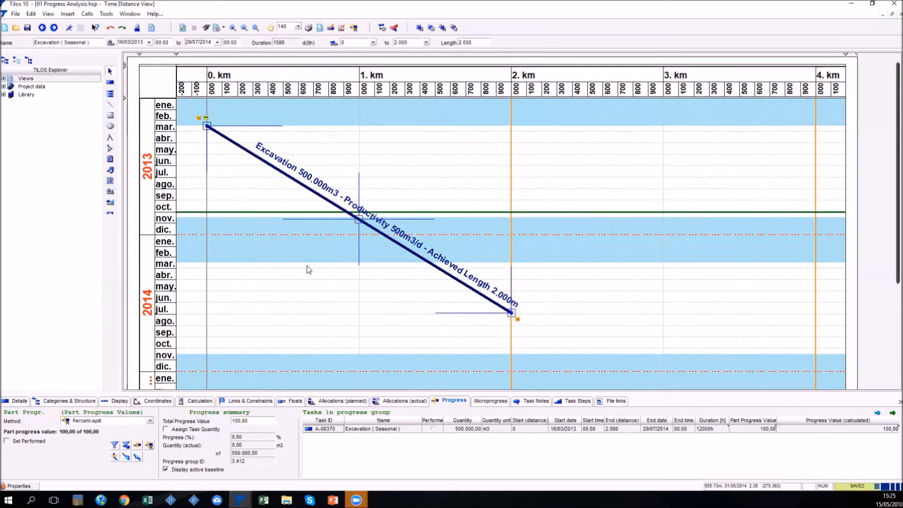
{"action": "left_click_drag", "start_coordinate": [330, 219], "coordinate": [330, 245]}
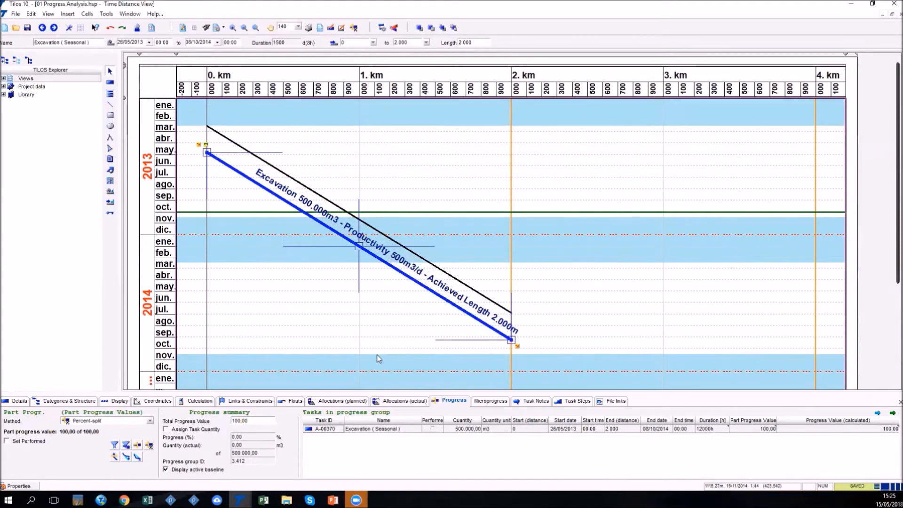
{"action": "key", "text": "ctrl+z"}
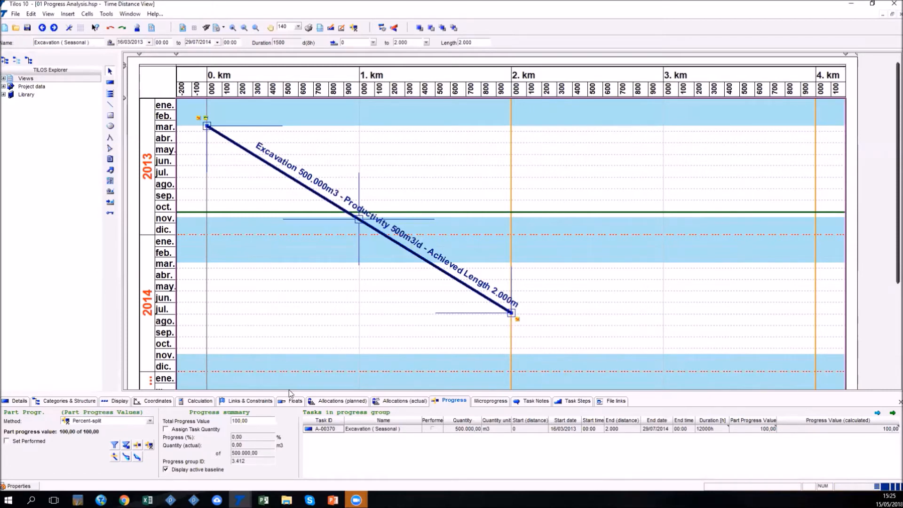
Step: Record 30% progress on the Excavation ( Seasonal ) task with report date 01/11/2013
{"action": "left_click", "coordinate": [138, 445]}
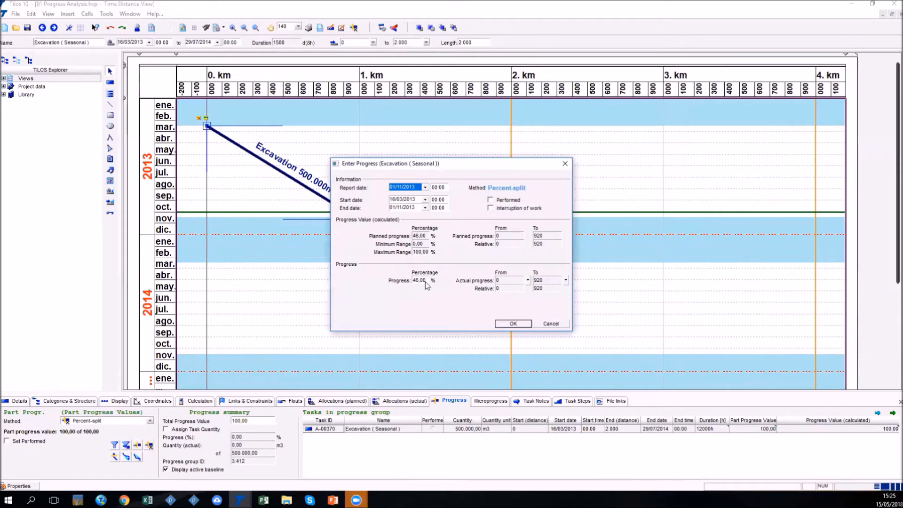
{"action": "left_click_drag", "start_coordinate": [425, 281], "coordinate": [411, 283]}
{"action": "type", "text": "30"}
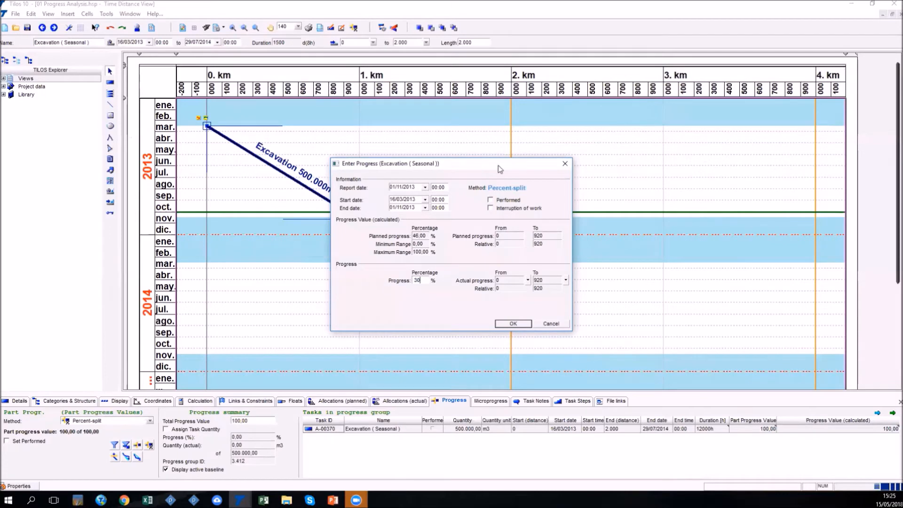
{"action": "left_click_drag", "start_coordinate": [498, 165], "coordinate": [587, 153]}
{"action": "left_click", "coordinate": [603, 312]}
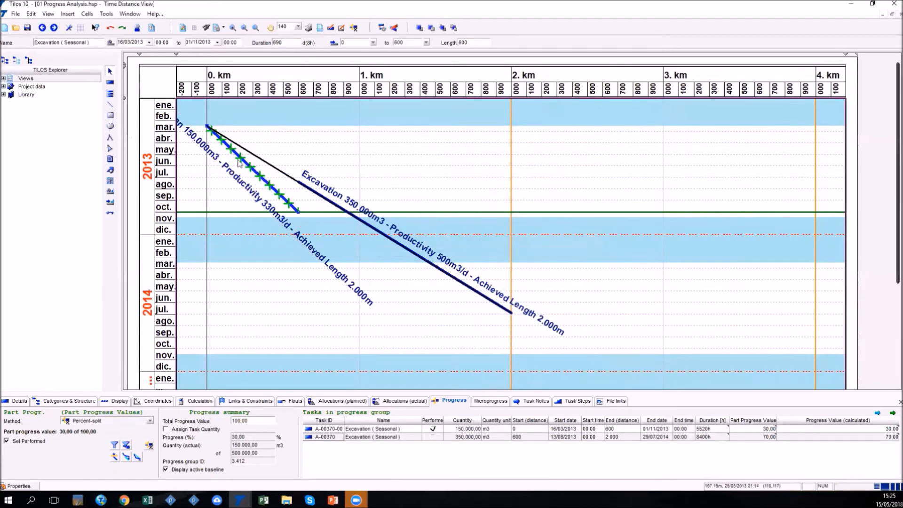
Step: Move the text label of the performed excavation section down and away from its task line
{"action": "left_click", "coordinate": [251, 193]}
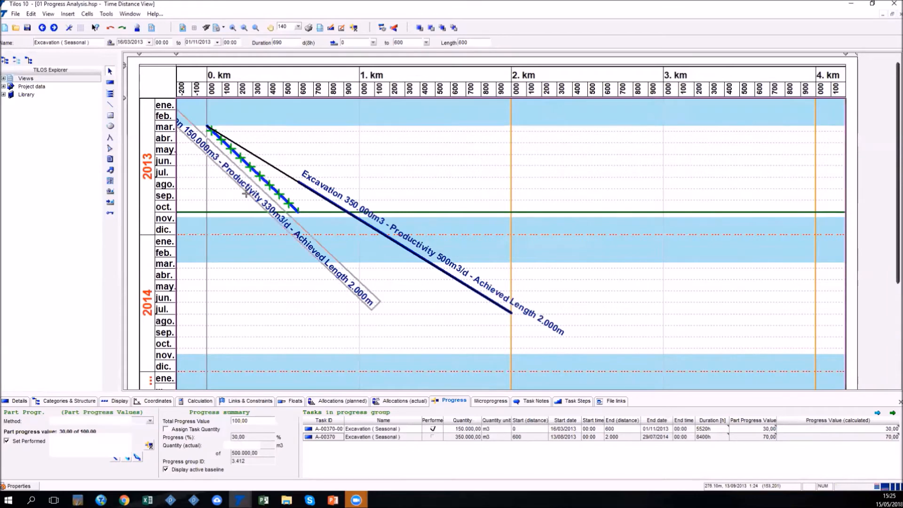
{"action": "left_click", "coordinate": [261, 204]}
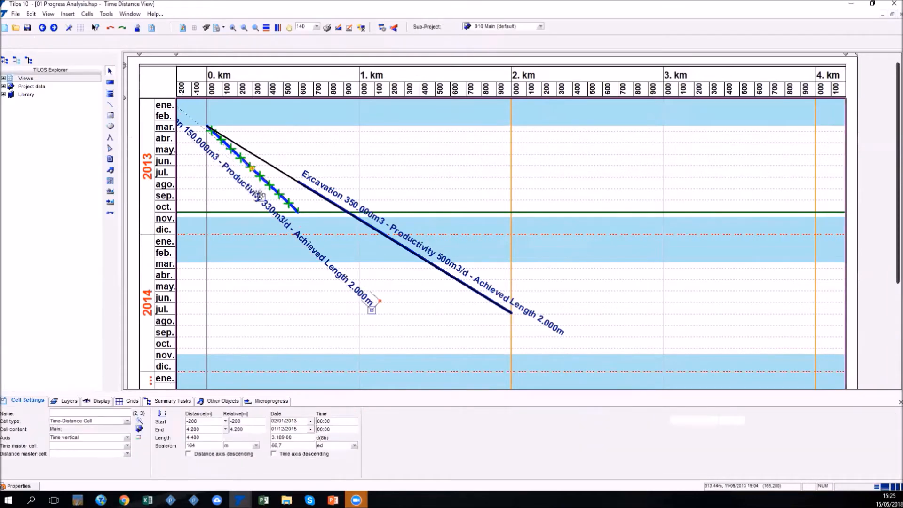
{"action": "left_click_drag", "start_coordinate": [264, 206], "coordinate": [302, 244]}
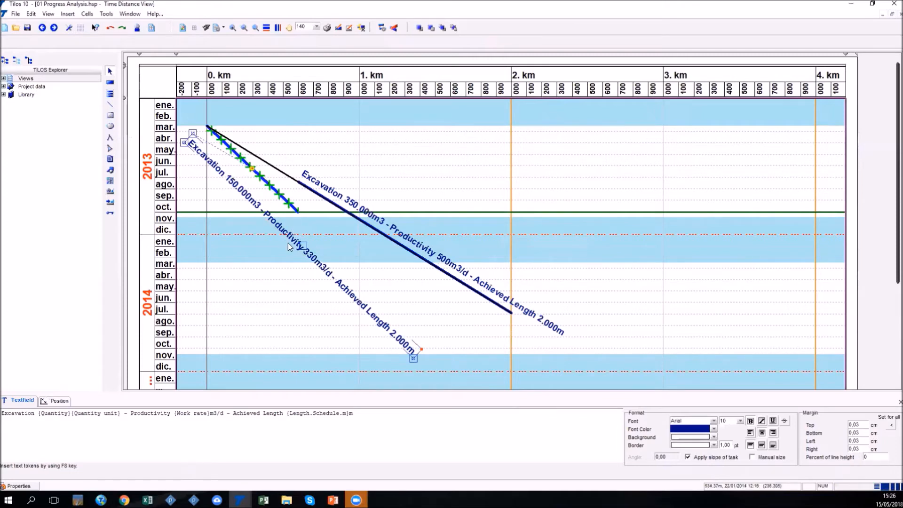
{"action": "left_click", "coordinate": [280, 196]}
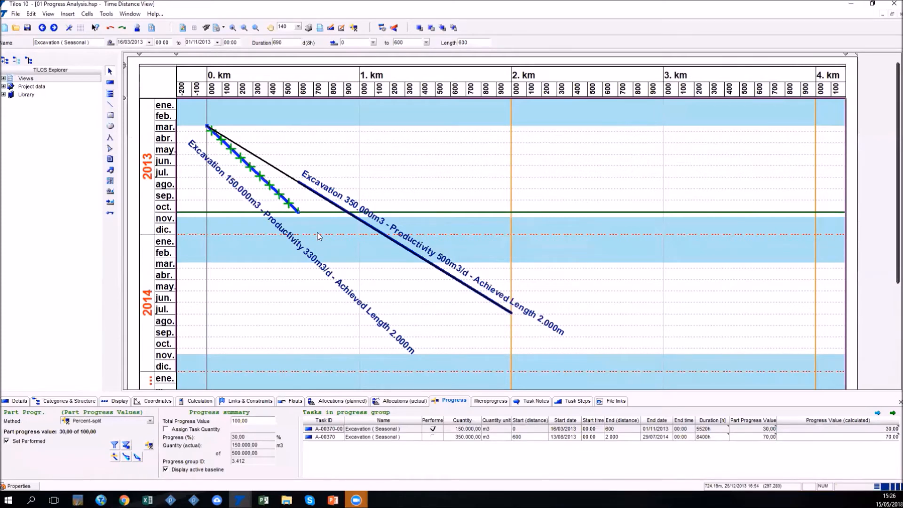
Step: Try recalculating the remaining excavation from the report date at the productivity achieved so far
{"action": "scroll", "coordinate": [317, 235], "scroll_direction": "down", "scroll_amount": 2}
{"action": "scroll", "coordinate": [317, 247], "scroll_direction": "up", "scroll_amount": 1}
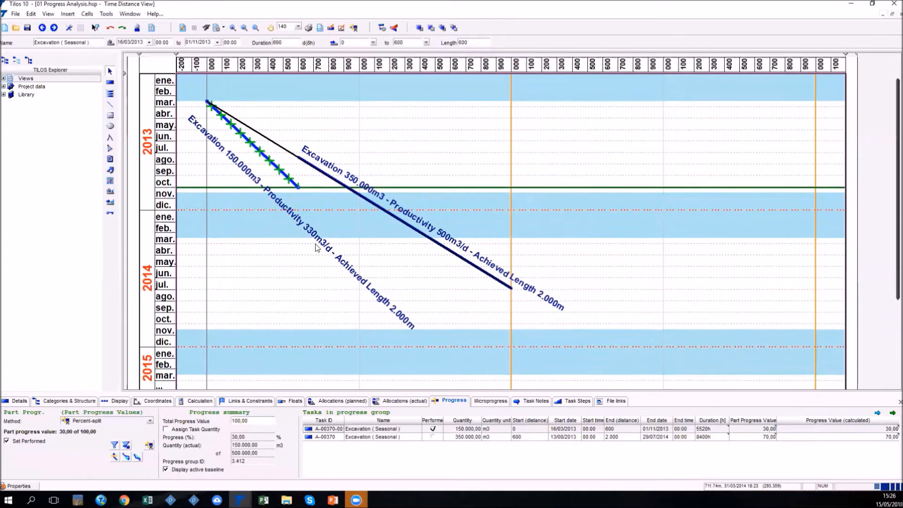
{"action": "left_click", "coordinate": [126, 457]}
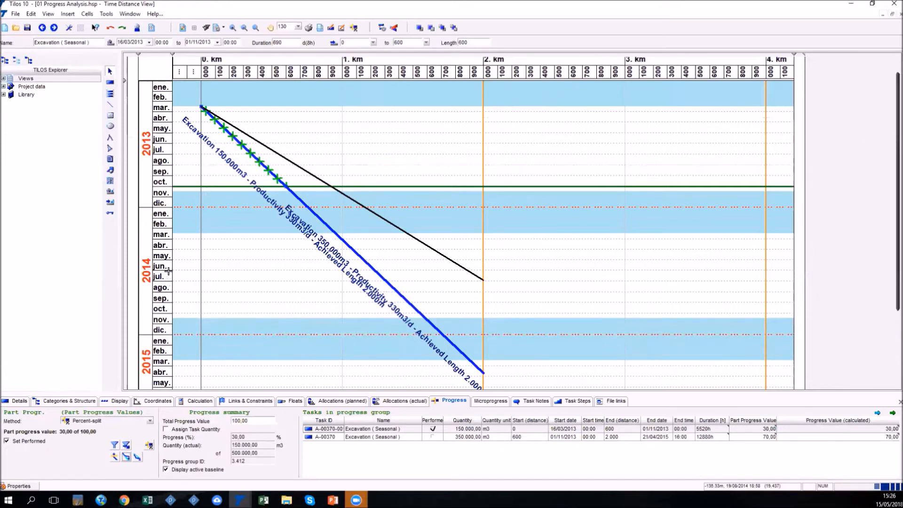
{"action": "scroll", "coordinate": [197, 292], "scroll_direction": "down", "scroll_amount": 1}
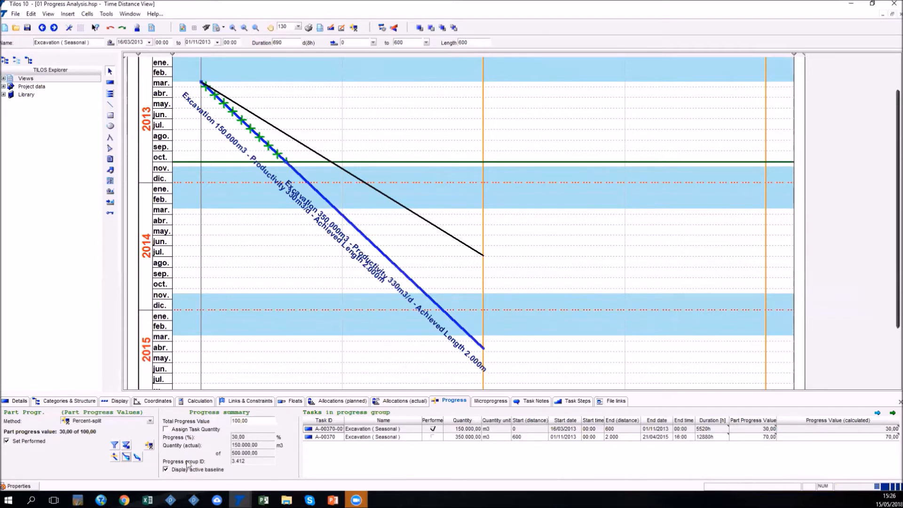
Step: Recalculate the remaining excavation from the report date so that it meets the originally planned finish
{"action": "left_click", "coordinate": [136, 456]}
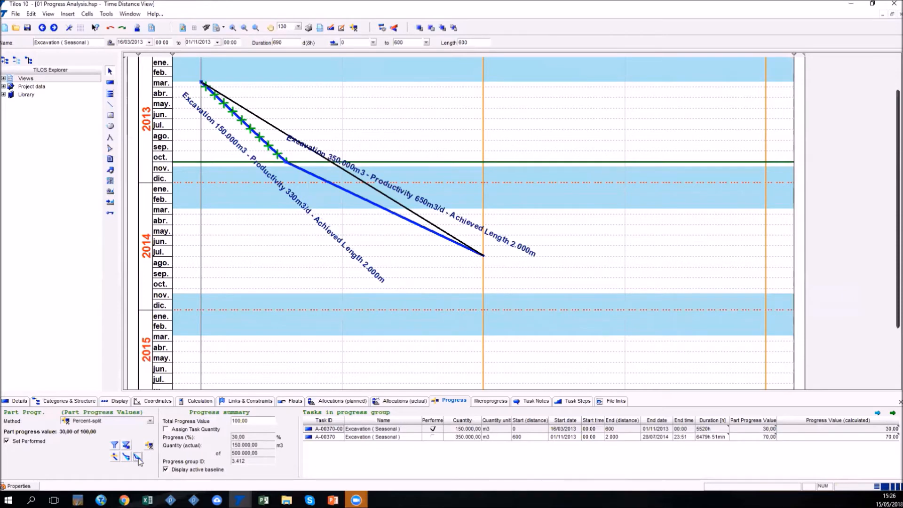
{"action": "left_click", "coordinate": [137, 458]}
{"action": "left_click", "coordinate": [138, 457]}
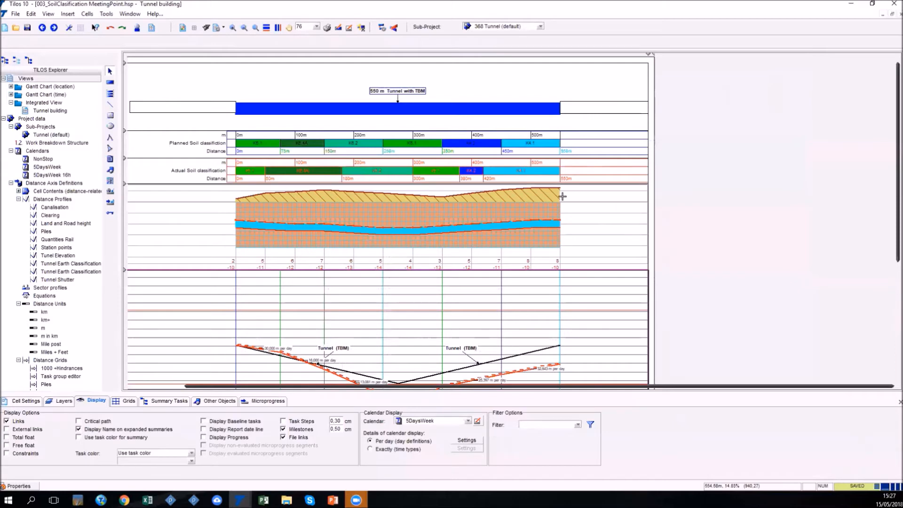
Step: Examine the soil classification rows, tunnel profile and Tunnel (TBM) task calculation in the 003_SoilClasification MeetingPoint project
{"action": "scroll", "coordinate": [562, 201], "scroll_direction": "down", "scroll_amount": 1}
{"action": "scroll", "coordinate": [562, 201], "scroll_direction": "down", "scroll_amount": 1}
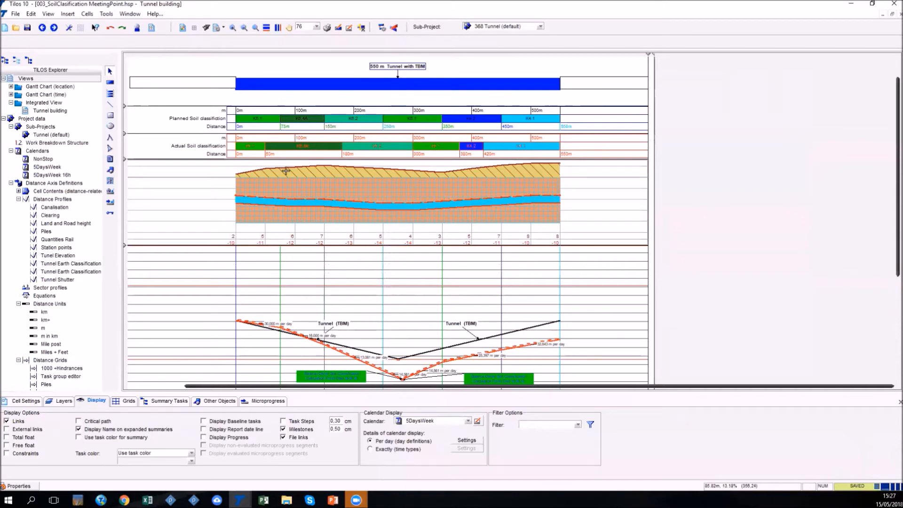
{"action": "scroll", "coordinate": [286, 172], "scroll_direction": "down", "scroll_amount": 1}
{"action": "scroll", "coordinate": [286, 172], "scroll_direction": "down", "scroll_amount": 1}
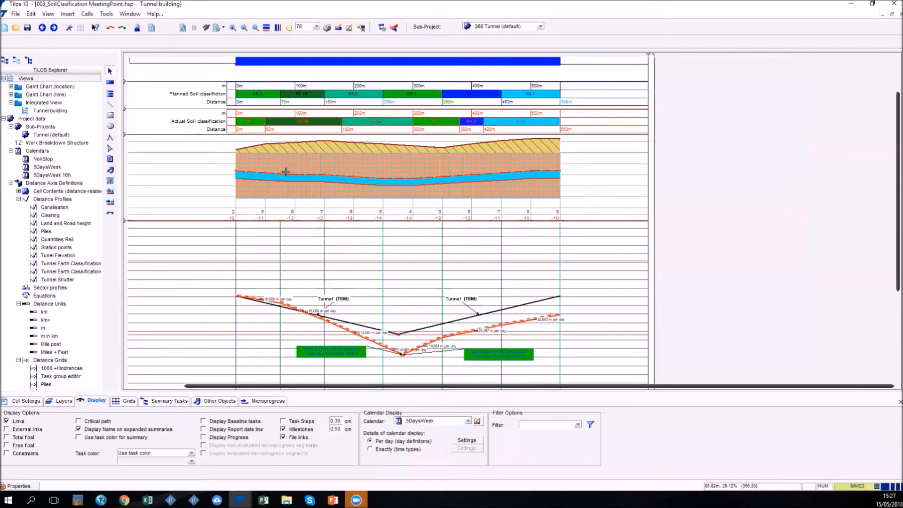
{"action": "scroll", "coordinate": [286, 171], "scroll_direction": "up", "scroll_amount": 1}
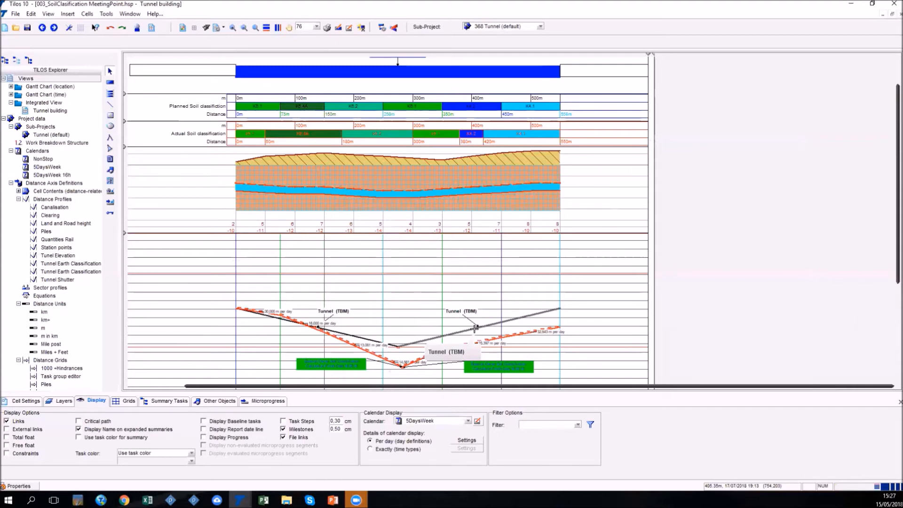
{"action": "left_click", "coordinate": [475, 329]}
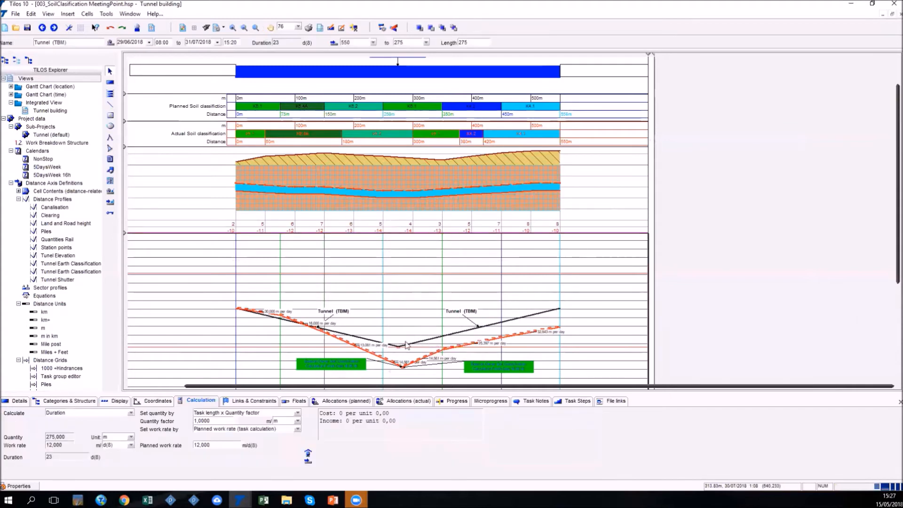
{"action": "left_click", "coordinate": [404, 284]}
{"action": "scroll", "coordinate": [405, 284], "scroll_direction": "down", "scroll_amount": 2}
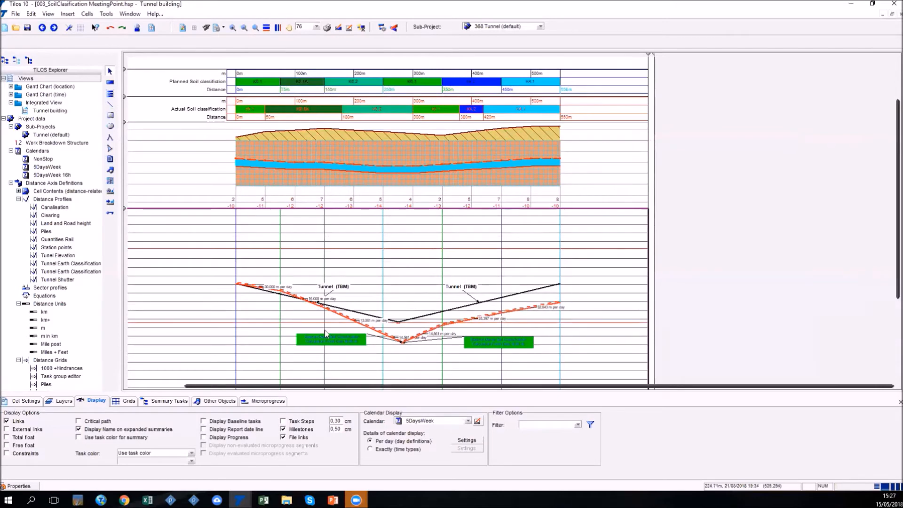
Step: Inspect the calculation type and Tunnel Earth Classification (Planned) work rates of the Tunnel driving task starting at distance 0, without changing them
{"action": "scroll", "coordinate": [276, 310], "scroll_direction": "up", "scroll_amount": 1}
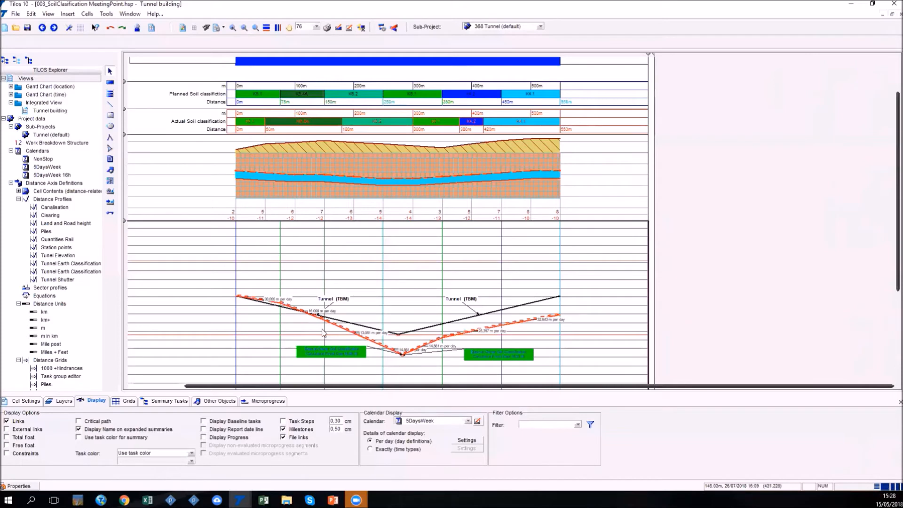
{"action": "scroll", "coordinate": [381, 360], "scroll_direction": "up", "scroll_amount": 1}
{"action": "scroll", "coordinate": [381, 362], "scroll_direction": "up", "scroll_amount": 3}
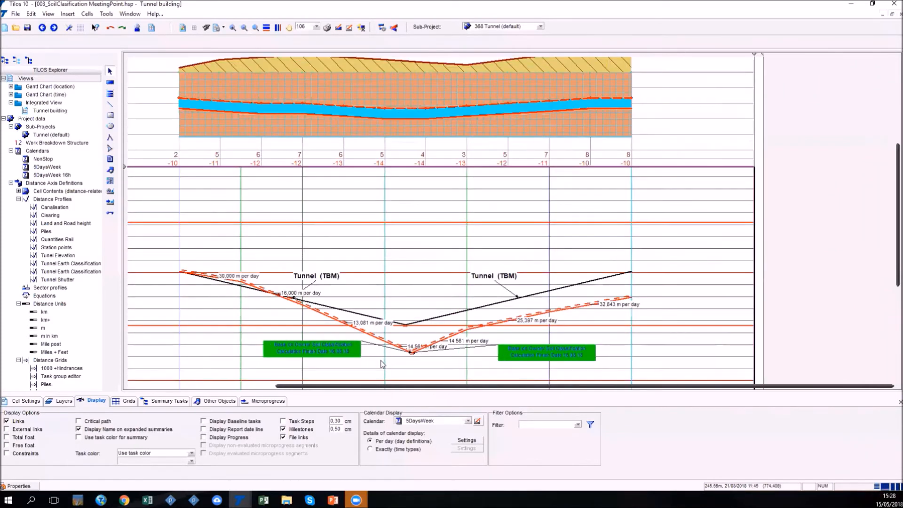
{"action": "scroll", "coordinate": [381, 363], "scroll_direction": "down", "scroll_amount": 1}
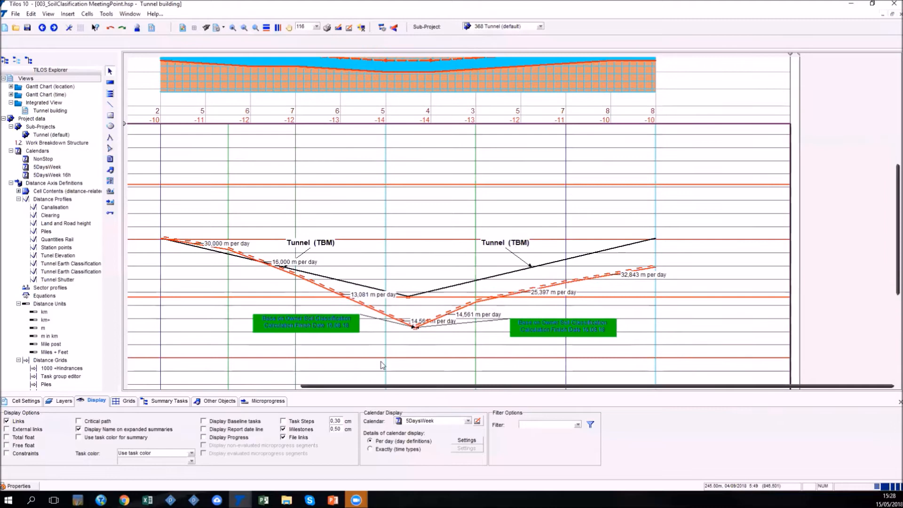
{"action": "left_click", "coordinate": [312, 282]}
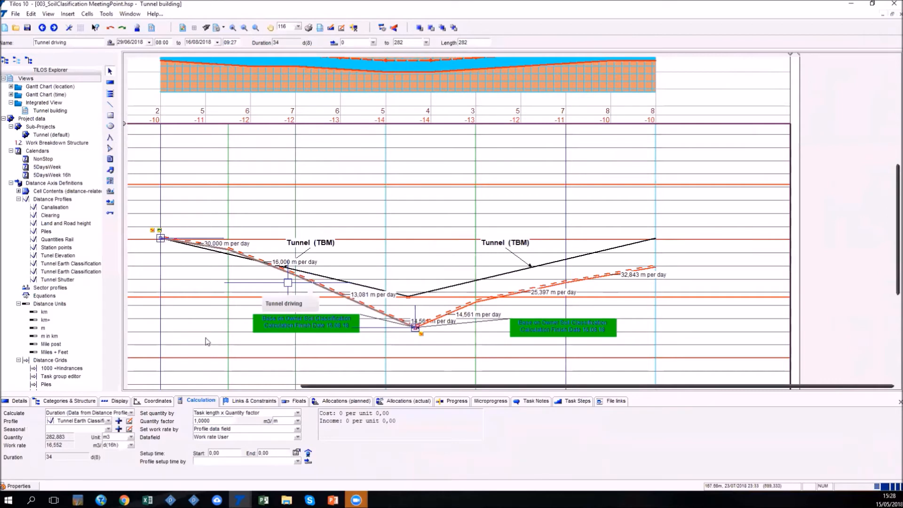
{"action": "left_click", "coordinate": [131, 413]}
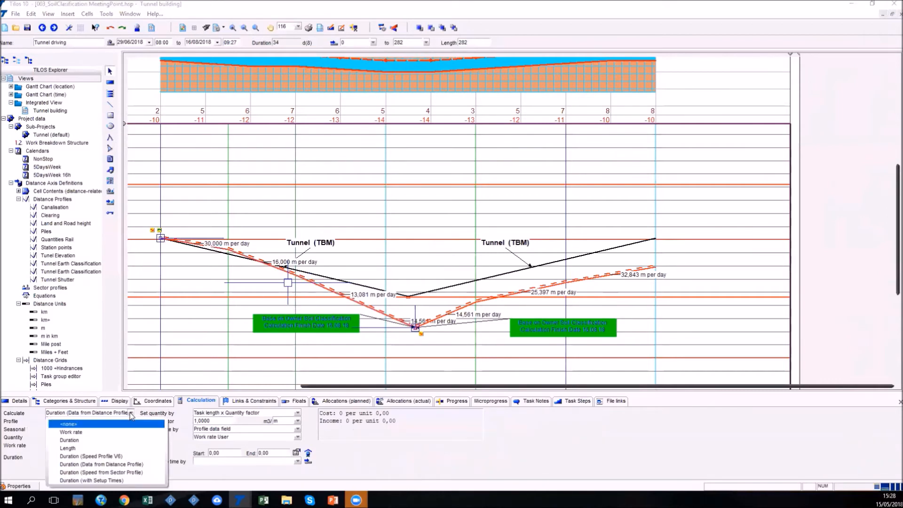
{"action": "left_click", "coordinate": [131, 413]}
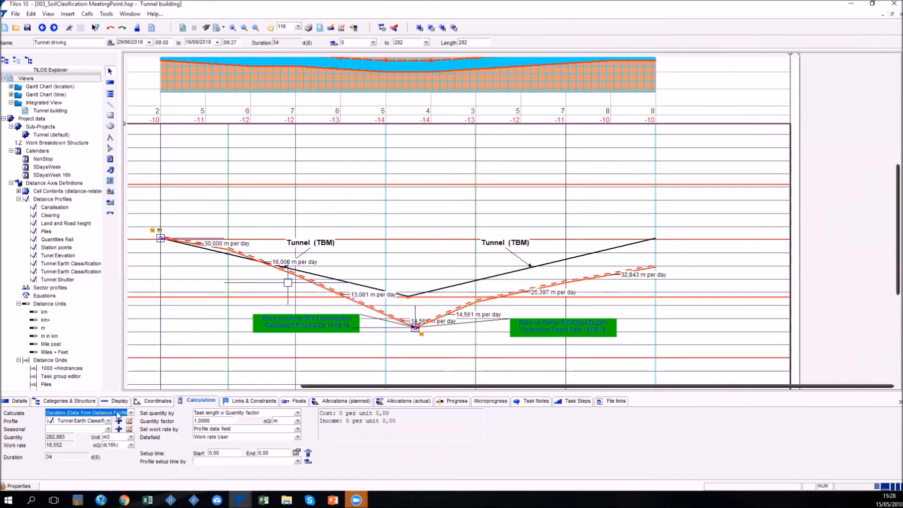
{"action": "left_click", "coordinate": [129, 421]}
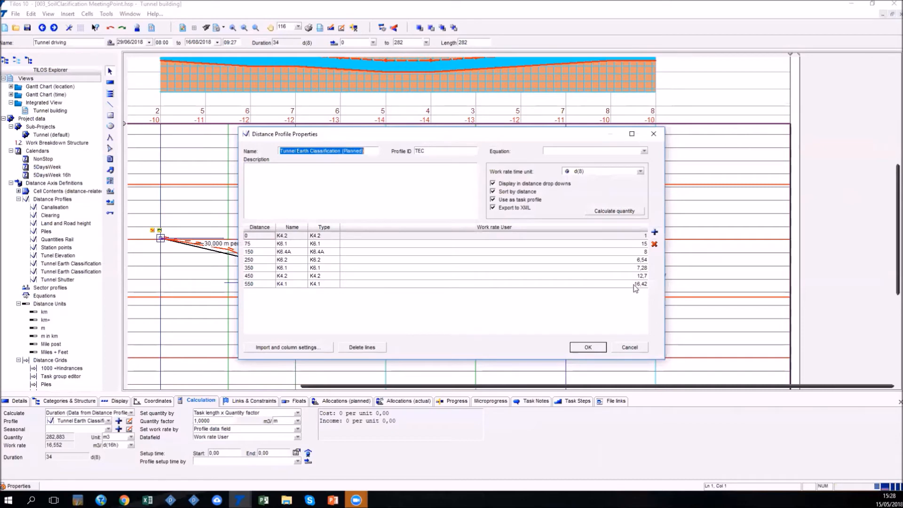
{"action": "left_click", "coordinate": [629, 348]}
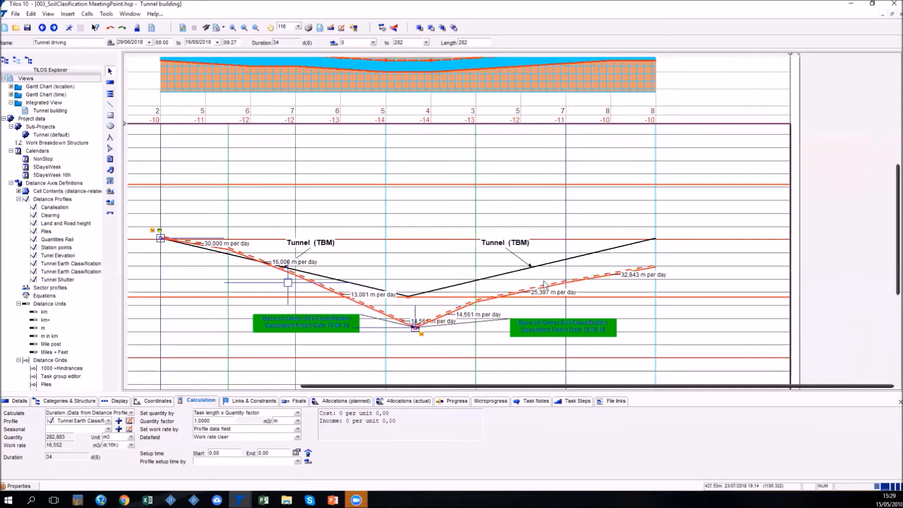
Step: Move the Tunnel driving task starting at distance 0 to begin on 04/06/2018, and reschedule with report date 29/06/2018
{"action": "scroll", "coordinate": [466, 296], "scroll_direction": "down", "scroll_amount": 1}
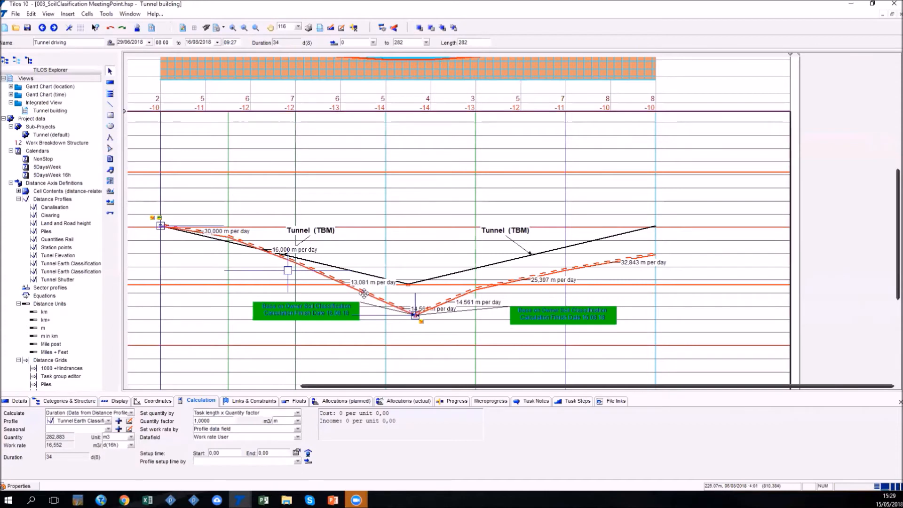
{"action": "left_click_drag", "start_coordinate": [297, 270], "coordinate": [296, 213]}
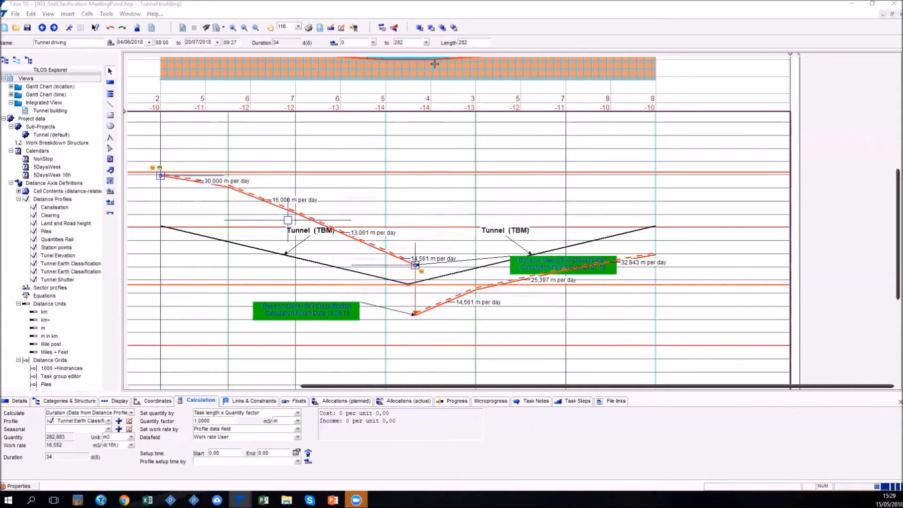
{"action": "key", "text": "F9"}
{"action": "left_click_drag", "start_coordinate": [486, 196], "coordinate": [665, 92]}
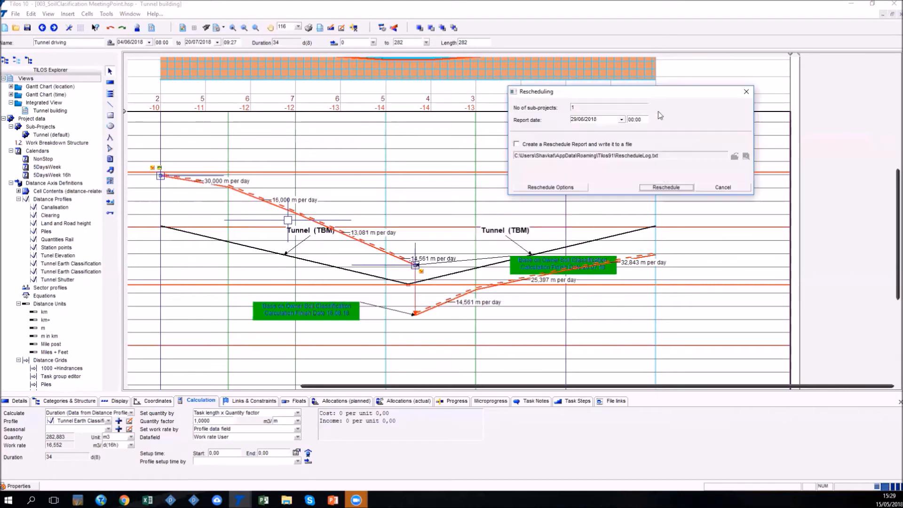
{"action": "left_click", "coordinate": [666, 187]}
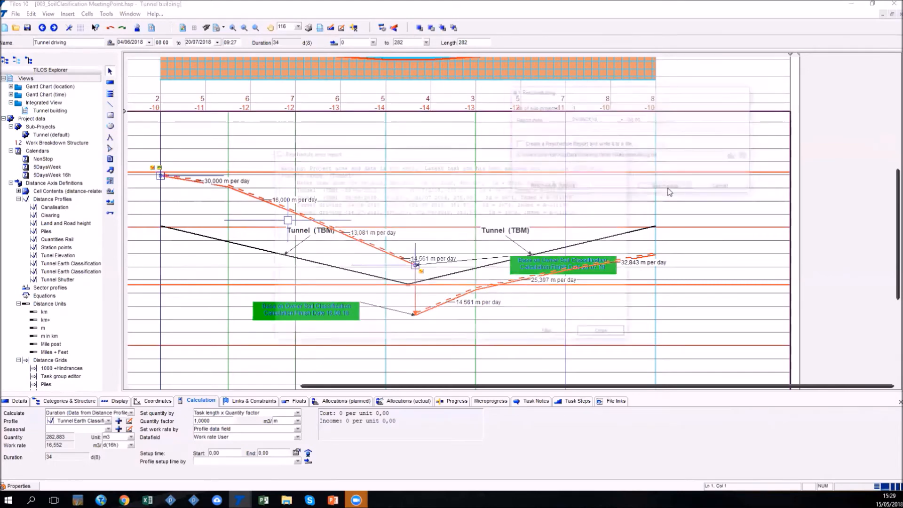
{"action": "left_click_drag", "start_coordinate": [536, 151], "coordinate": [757, 57]}
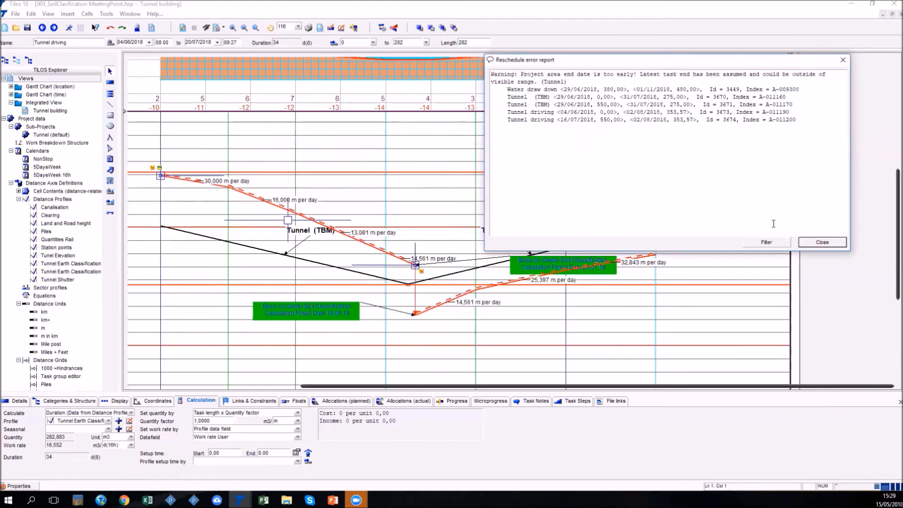
{"action": "left_click", "coordinate": [815, 242]}
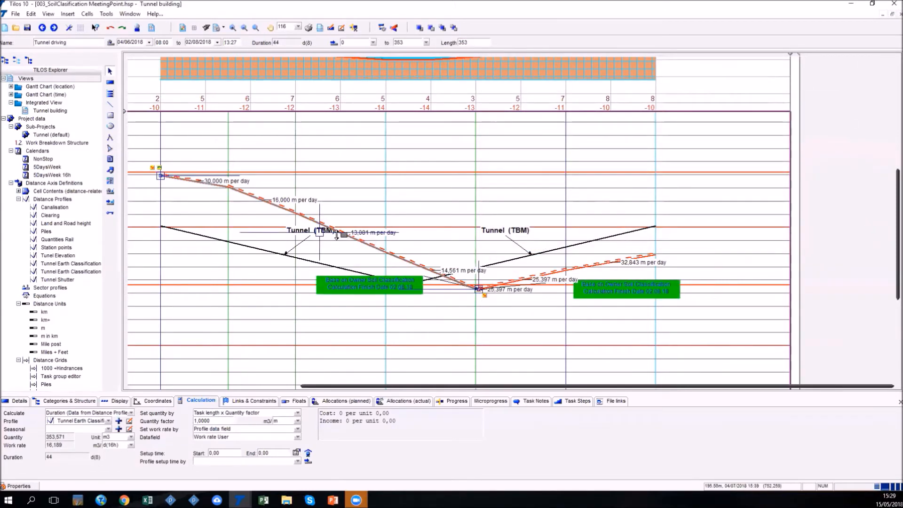
Step: Shift the same Tunnel driving task to start on 19/07/2018, and review its link's type options, keeping Calculate meeting point
{"action": "left_click_drag", "start_coordinate": [346, 235], "coordinate": [490, 325]}
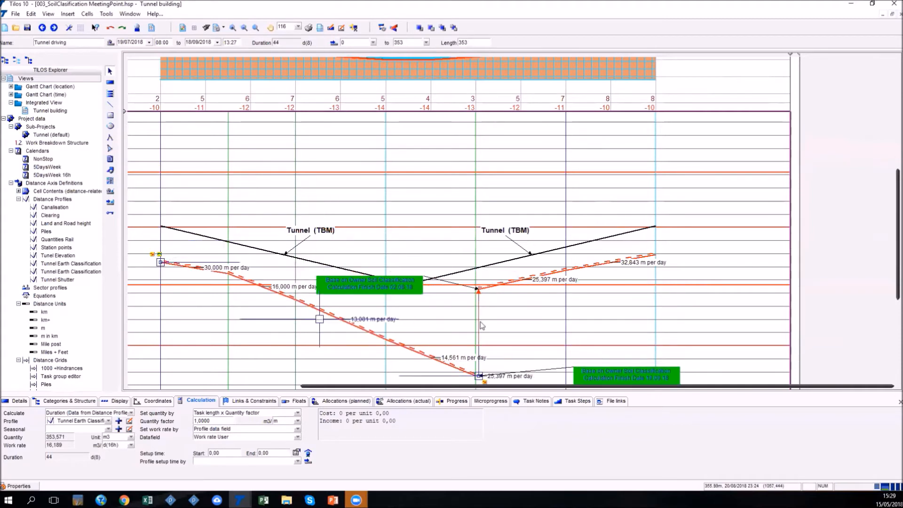
{"action": "left_click", "coordinate": [478, 322]}
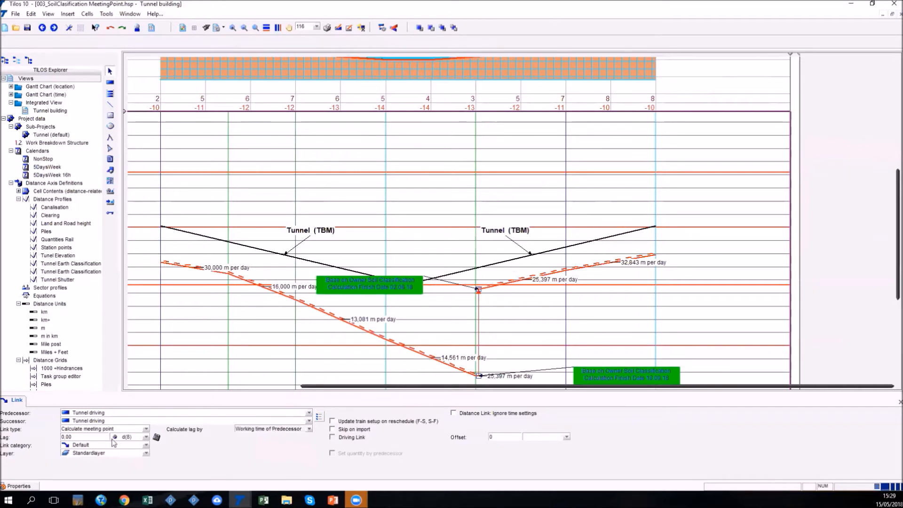
{"action": "left_click", "coordinate": [146, 429]}
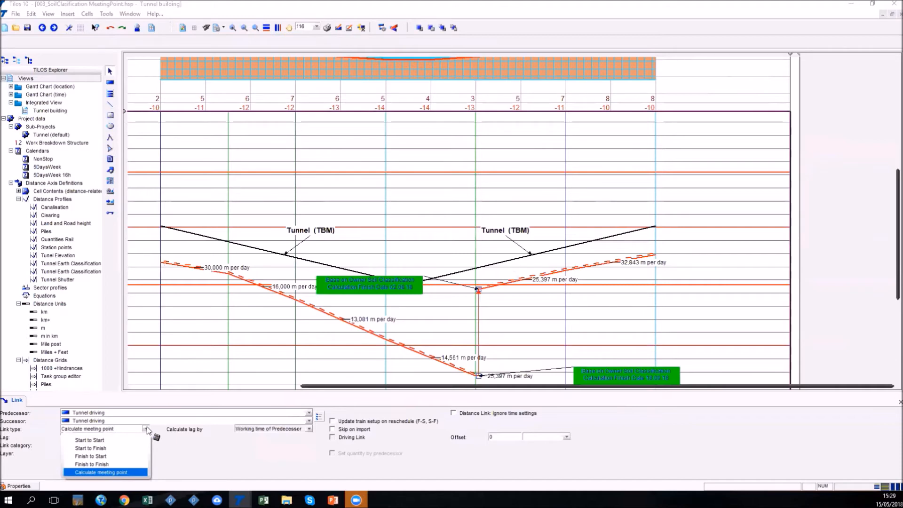
{"action": "left_click", "coordinate": [332, 256]}
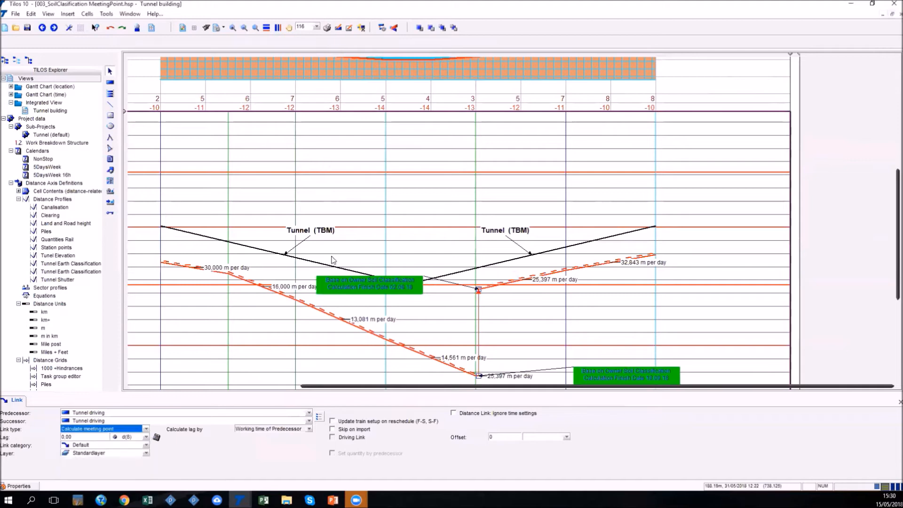
Step: Move the Tunnel driving task starting at distance 0 to begin on 04/07/2018, and reschedule to recalculate the meeting point
{"action": "left_click", "coordinate": [333, 316]}
{"action": "left_click_drag", "start_coordinate": [334, 318], "coordinate": [328, 290]}
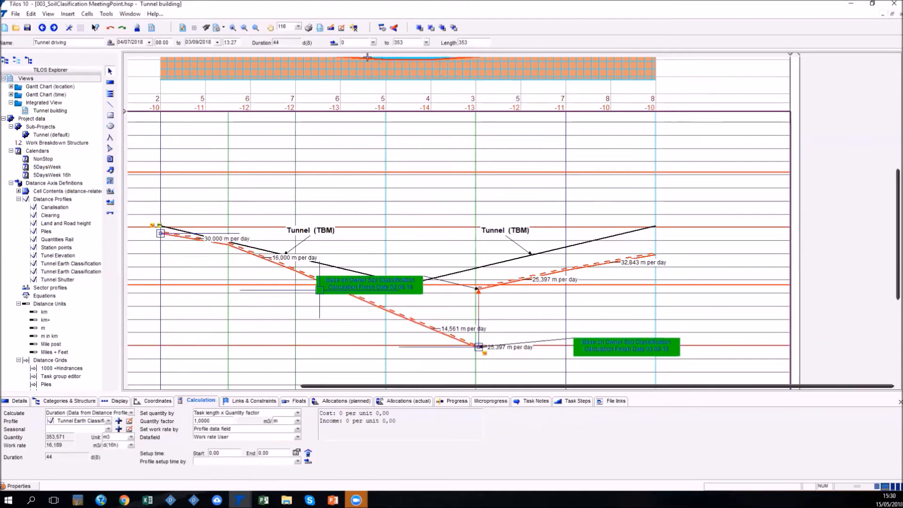
{"action": "left_click", "coordinate": [381, 28]}
{"action": "left_click", "coordinate": [494, 291]}
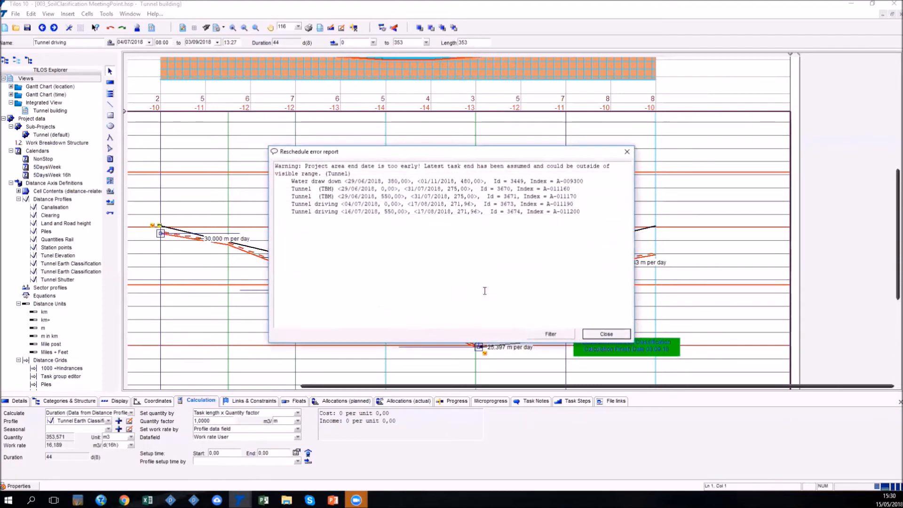
{"action": "left_click", "coordinate": [625, 335]}
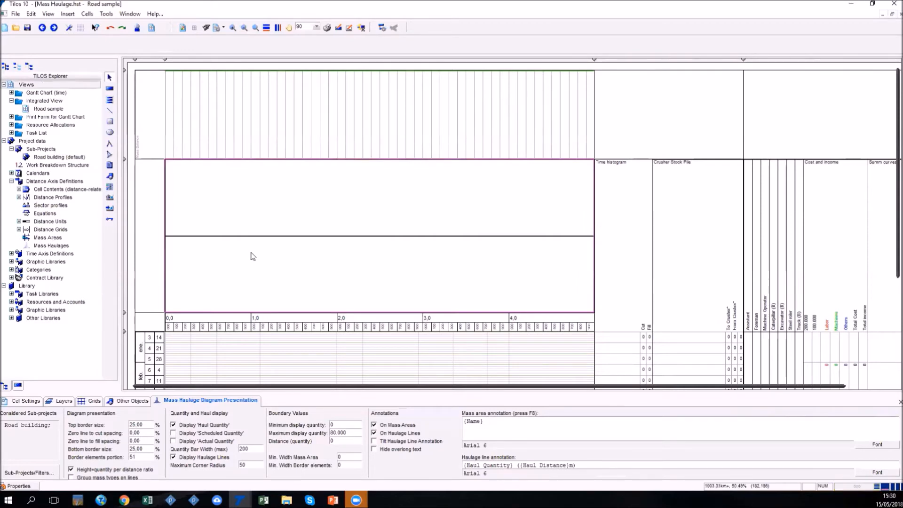
Step: Start a new mass area in the Mass Haulage project's Road building sub-project, and name it Corte 1
{"action": "scroll", "coordinate": [254, 259], "scroll_direction": "down", "scroll_amount": 1}
{"action": "scroll", "coordinate": [254, 261], "scroll_direction": "up", "scroll_amount": 1}
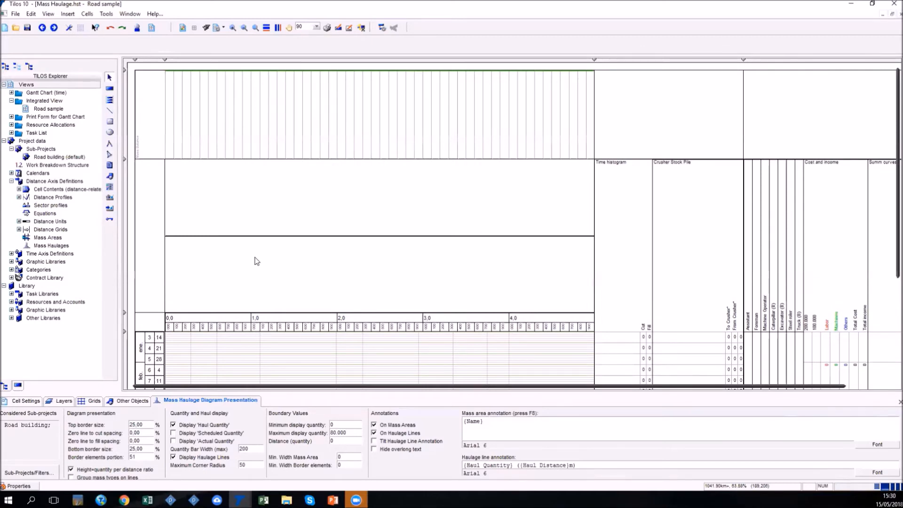
{"action": "right_click", "coordinate": [39, 238]}
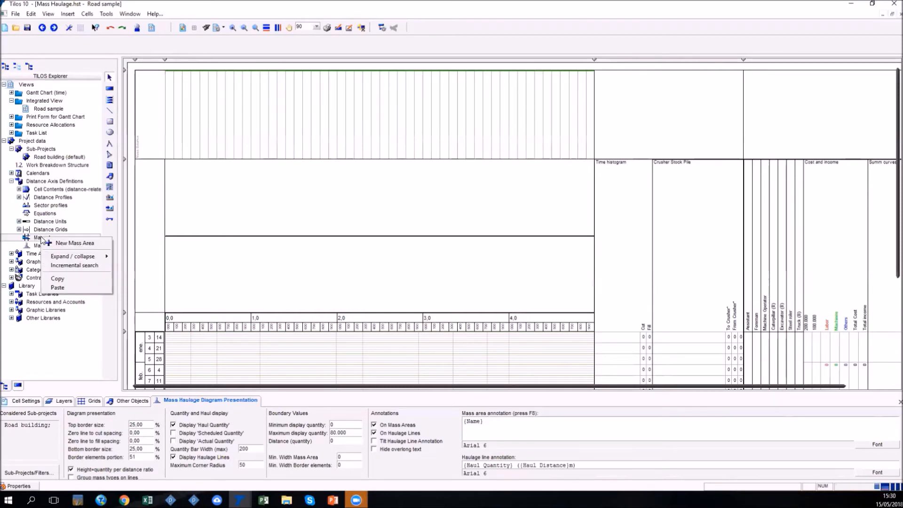
{"action": "left_click", "coordinate": [67, 244]}
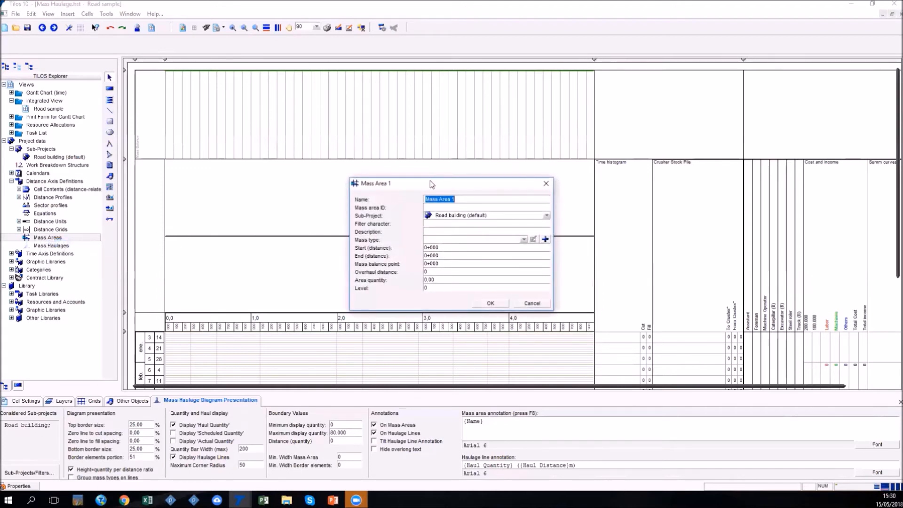
{"action": "left_click_drag", "start_coordinate": [430, 180], "coordinate": [441, 179]}
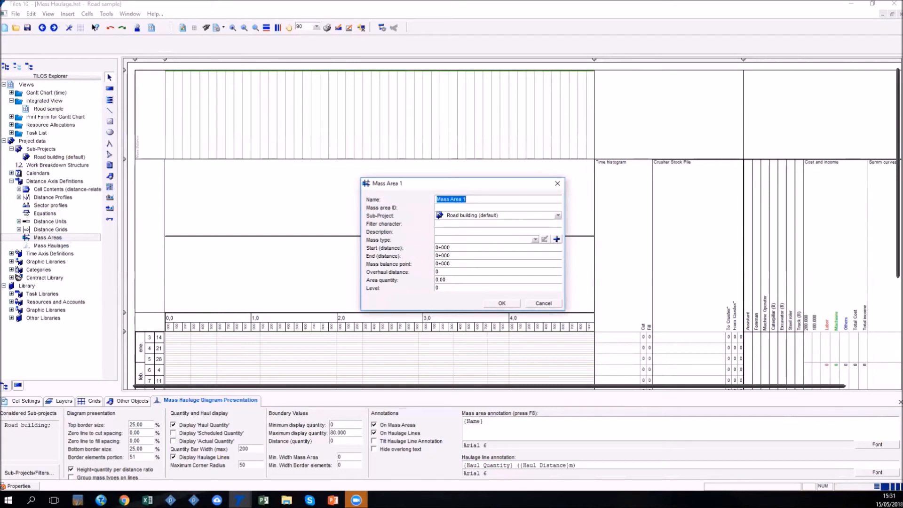
{"action": "key", "text": "alt+Tab"}
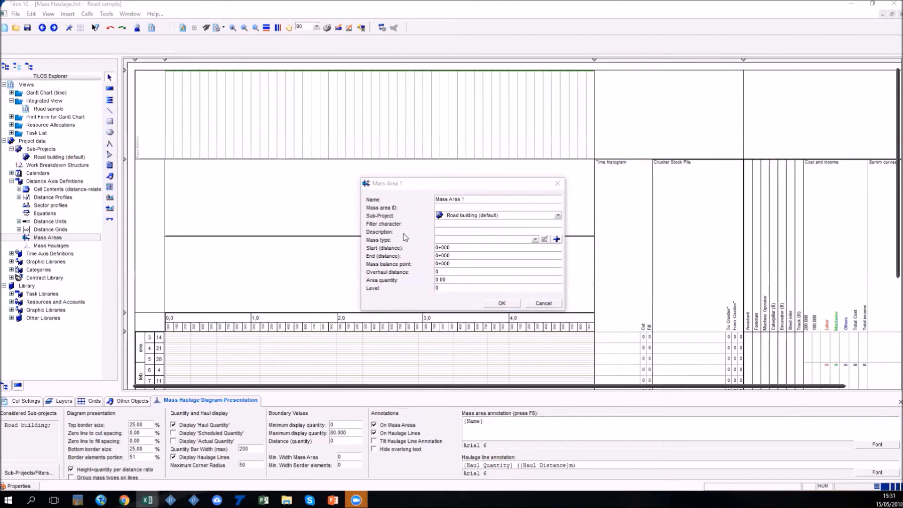
{"action": "left_click", "coordinate": [457, 200]}
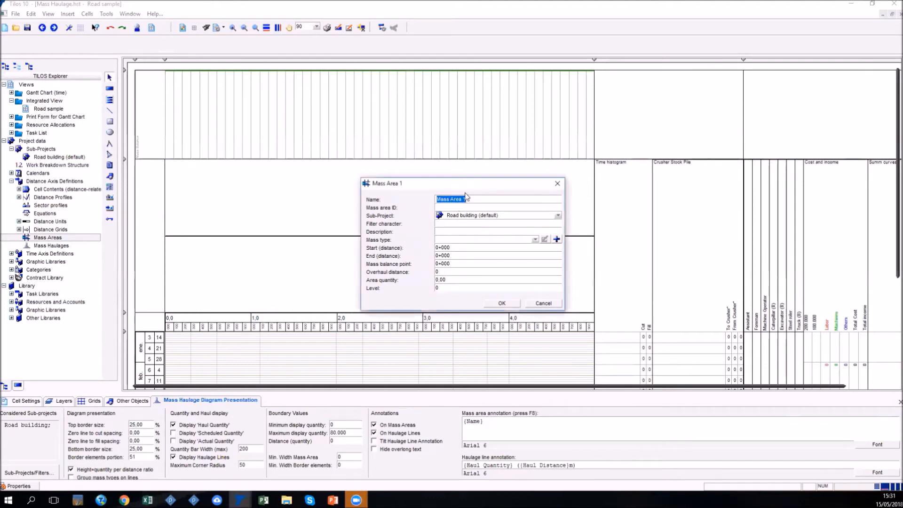
{"action": "type", "text": "Corte"}
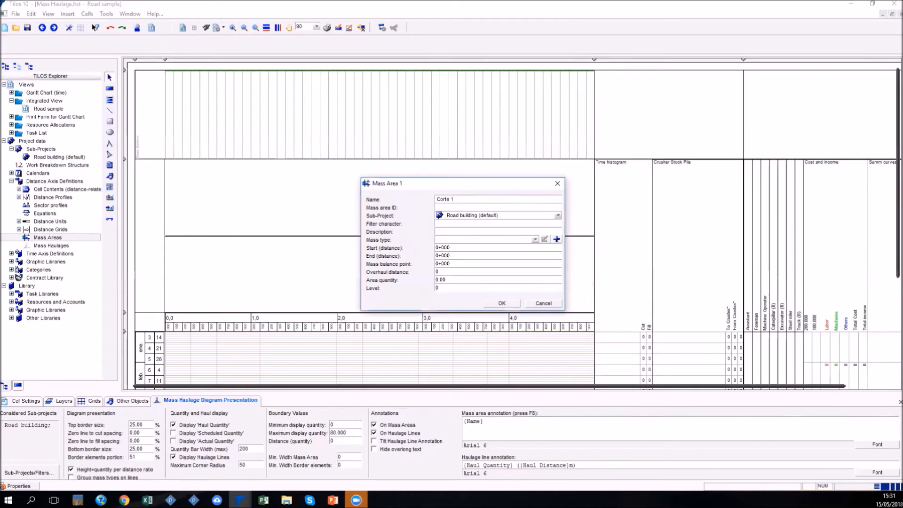
{"action": "left_click_drag", "start_coordinate": [468, 185], "coordinate": [478, 188]}
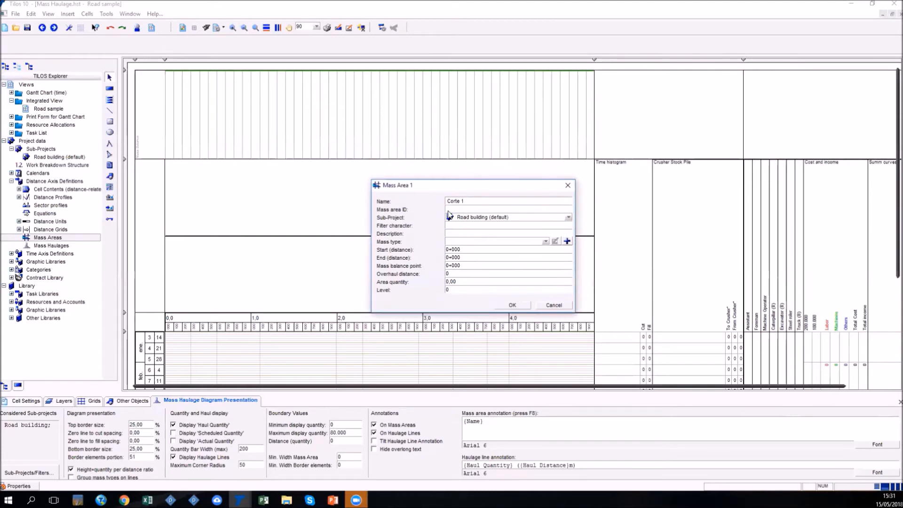
Step: Give the Corte 1 mass area the ID C1 and the mass type Cut
{"action": "left_click", "coordinate": [465, 209]}
{"action": "left_click_drag", "start_coordinate": [499, 187], "coordinate": [508, 189]}
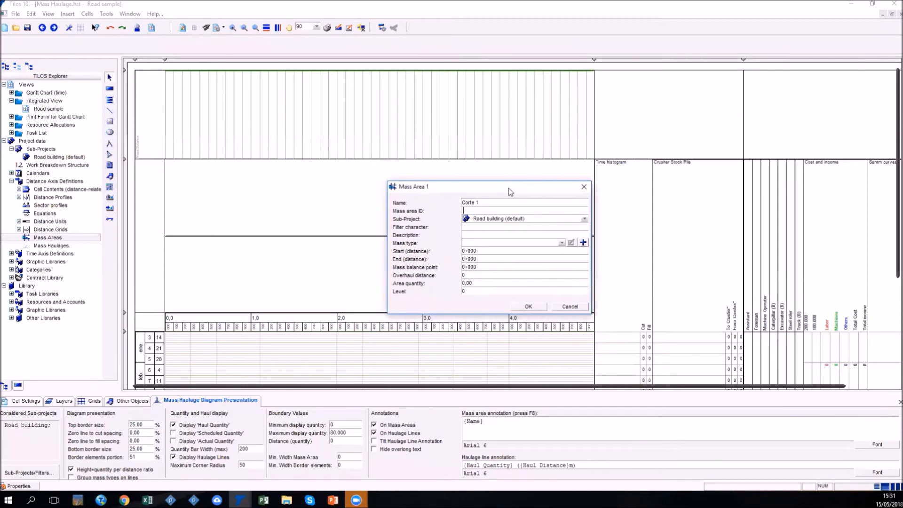
{"action": "type", "text": "C1"}
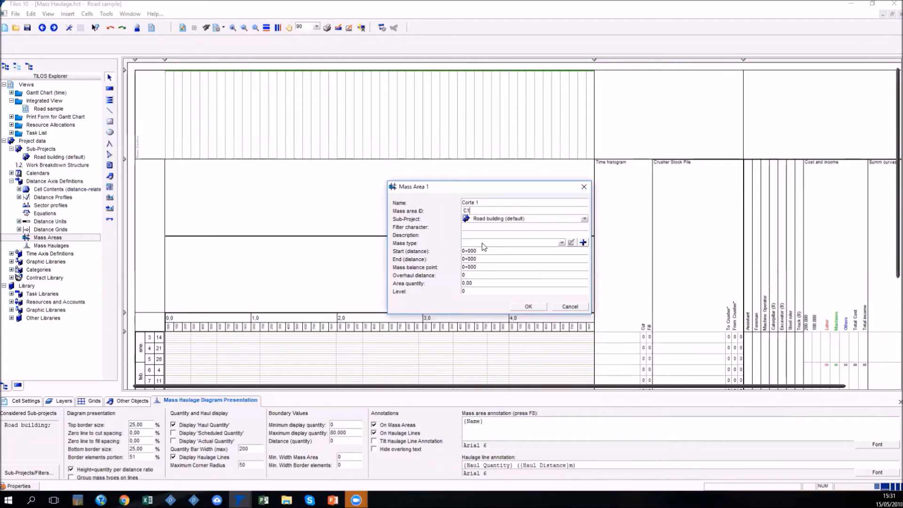
{"action": "left_click", "coordinate": [484, 245]}
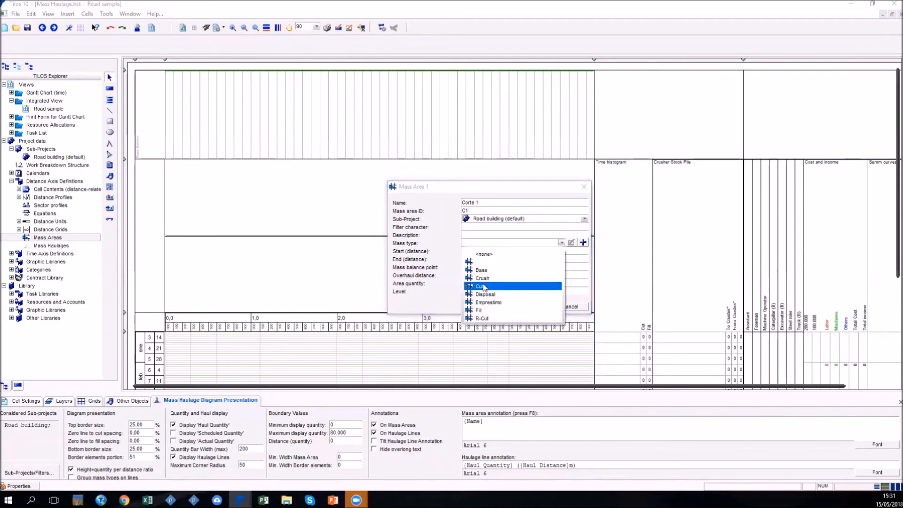
{"action": "left_click", "coordinate": [483, 286]}
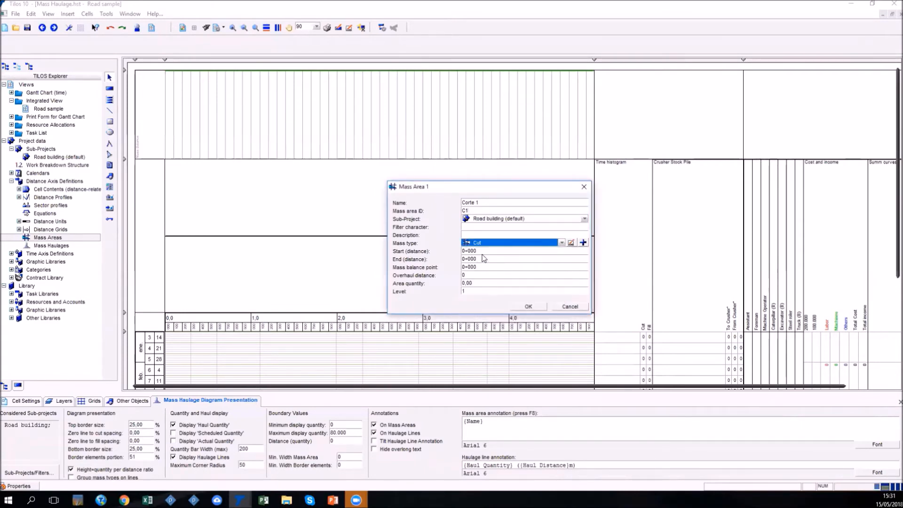
Step: Create Corte 1 from 0+000 to 0+300 with an area quantity of 10.900,00, keeping level 1
{"action": "left_click", "coordinate": [480, 251]}
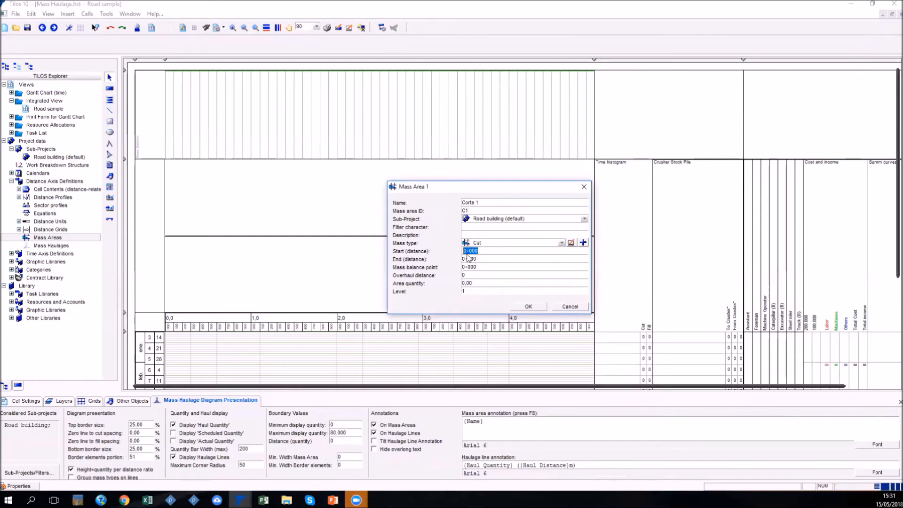
{"action": "left_click", "coordinate": [469, 259]}
{"action": "left_click", "coordinate": [470, 259]}
{"action": "left_click", "coordinate": [476, 283]}
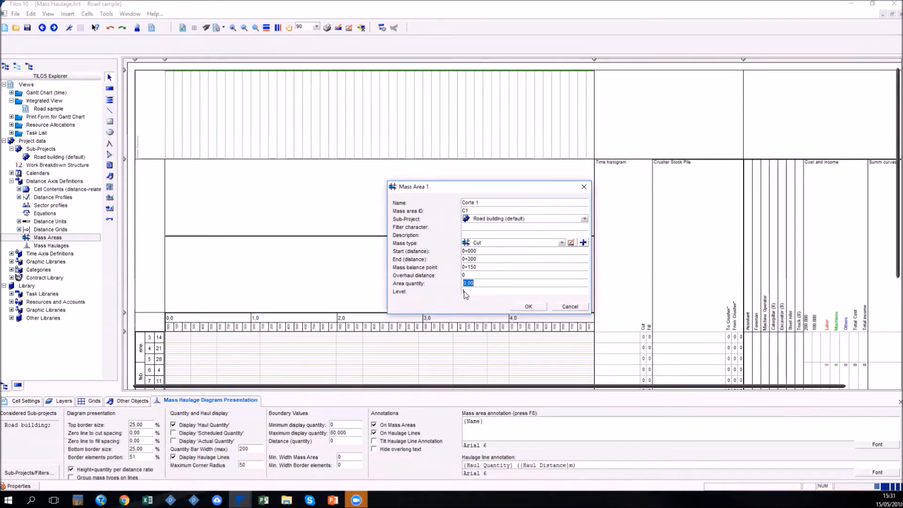
{"action": "type", "text": "1090"}
{"action": "left_click", "coordinate": [464, 291]}
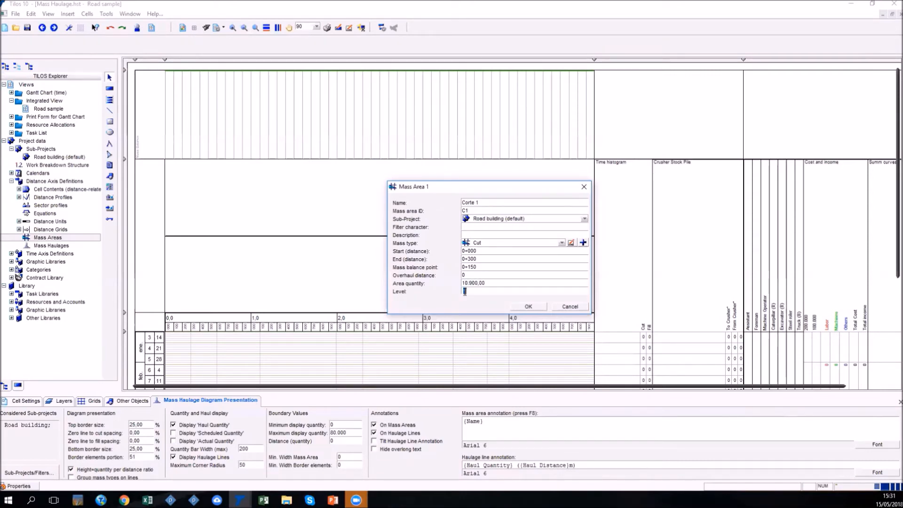
{"action": "left_click", "coordinate": [529, 307]}
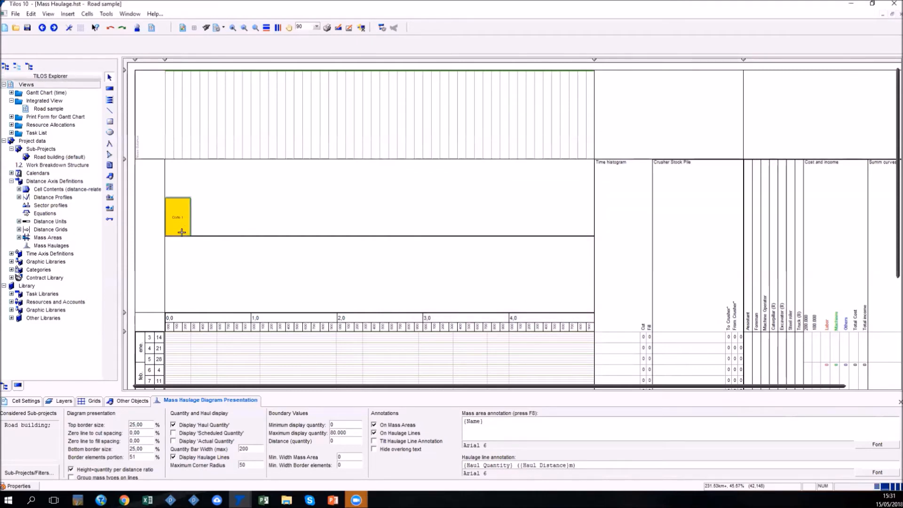
Step: Inspect the Corte 1 mass area in the haulage diagram and its distances, quantity and level, keeping level 1
{"action": "scroll", "coordinate": [171, 242], "scroll_direction": "up", "scroll_amount": 3}
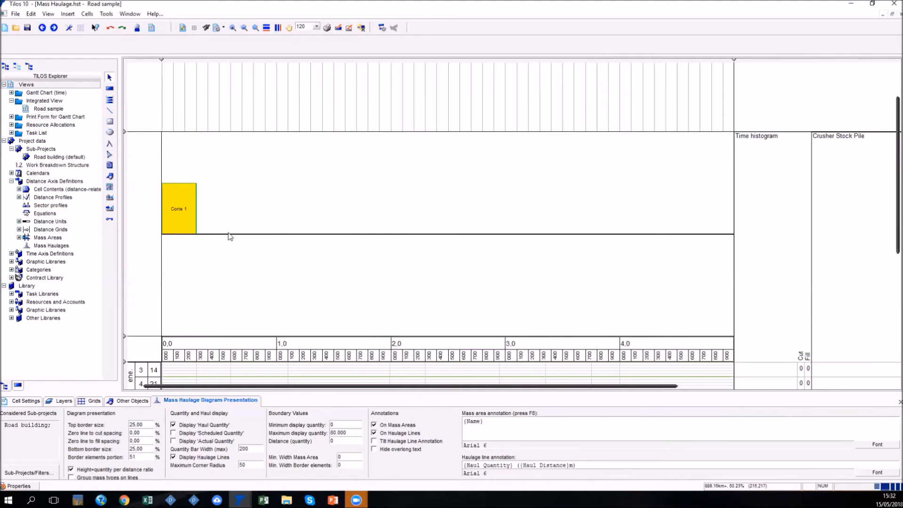
{"action": "left_click", "coordinate": [194, 214]}
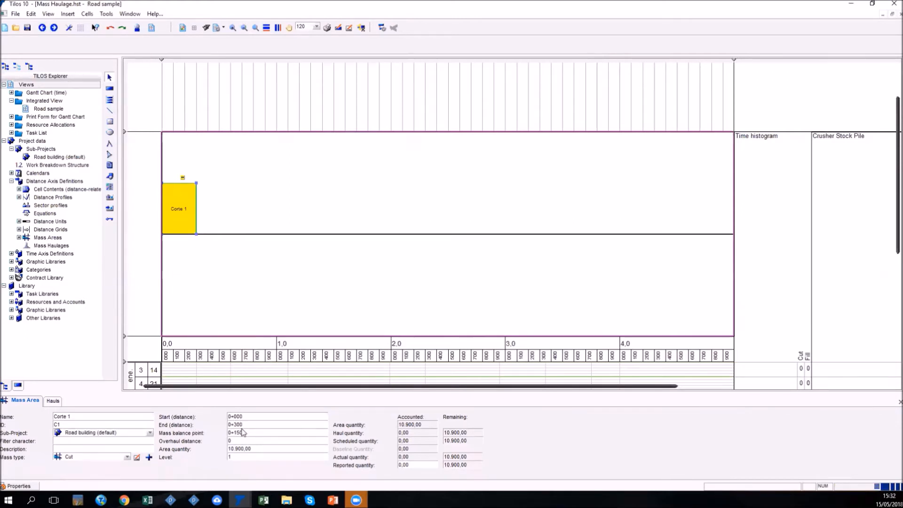
{"action": "left_click", "coordinate": [230, 455]}
{"action": "type", "text": "1"}
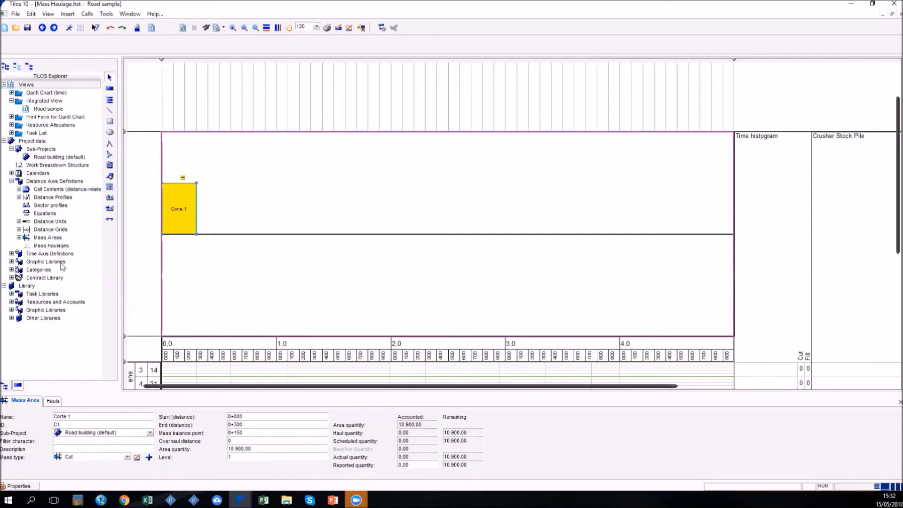
Step: Start a second mass area named Corte 2 with the ID C2
{"action": "left_click", "coordinate": [45, 237]}
{"action": "right_click", "coordinate": [45, 237]}
{"action": "left_click", "coordinate": [70, 245]}
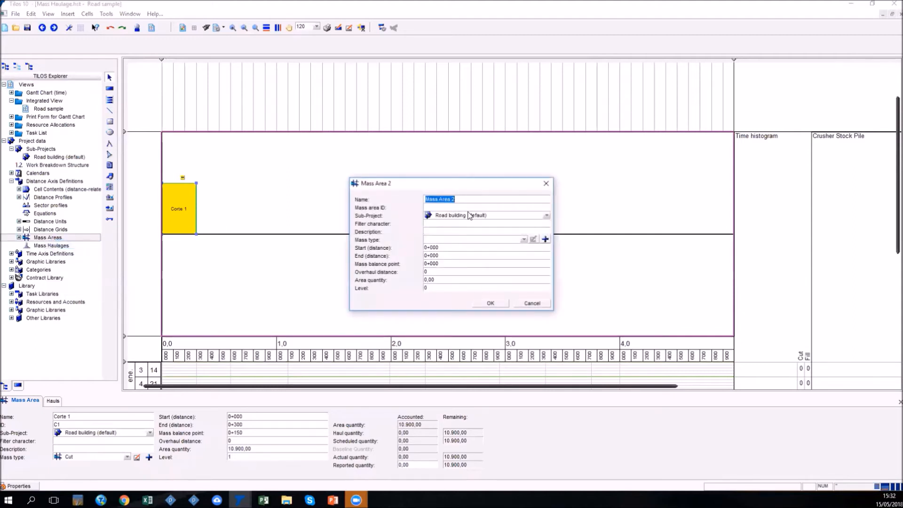
{"action": "type", "text": "Corte 2"}
{"action": "key", "text": "Tab"}
{"action": "type", "text": "C"}
Step: Create Corte 2 without a mass type from 0+300 to 0+600 with area quantity 13.100,00, and delete it from the diagram
{"action": "left_click", "coordinate": [431, 248]}
{"action": "left_click", "coordinate": [433, 248]}
{"action": "type", "text": "3"}
{"action": "left_click", "coordinate": [432, 255]}
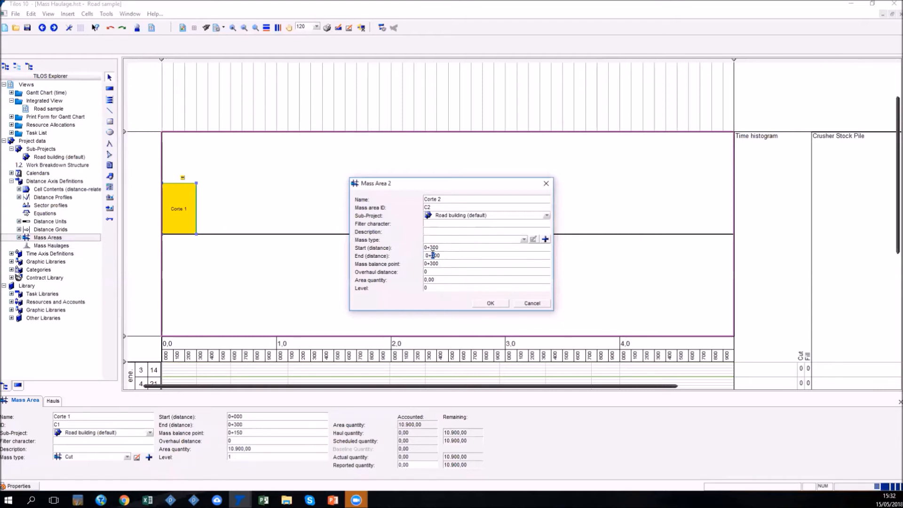
{"action": "key", "text": "BackSpace"}
{"action": "type", "text": "6"}
{"action": "key", "text": "Tab"}
{"action": "type", "text": "1310"}
{"action": "key", "text": "Tab"}
{"action": "left_click", "coordinate": [498, 304]}
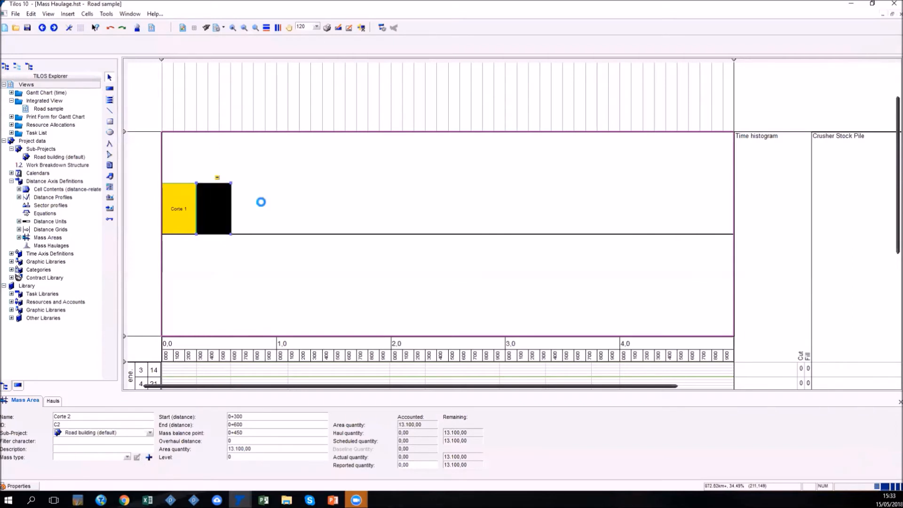
{"action": "key", "text": "Delete"}
{"action": "left_click", "coordinate": [51, 245]}
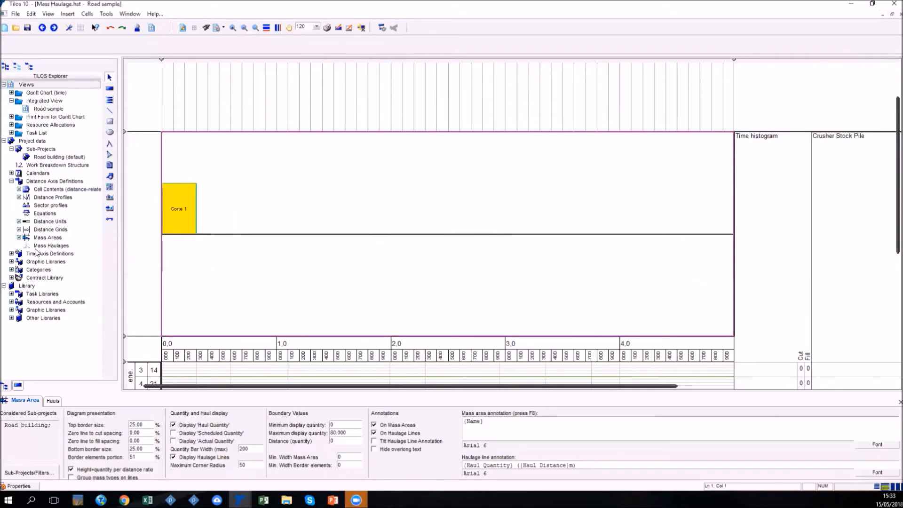
{"action": "right_click", "coordinate": [51, 245]}
{"action": "left_click", "coordinate": [52, 253]}
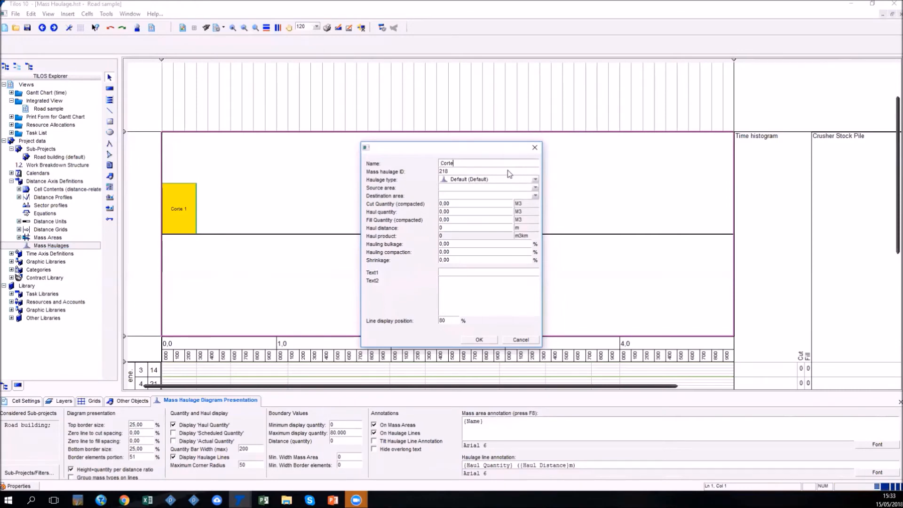
{"action": "left_click", "coordinate": [534, 147]}
Step: Start a replacement mass area named Corte 2 with the ID C2 and the mass type Cut
{"action": "right_click", "coordinate": [39, 237]}
{"action": "left_click", "coordinate": [70, 243]}
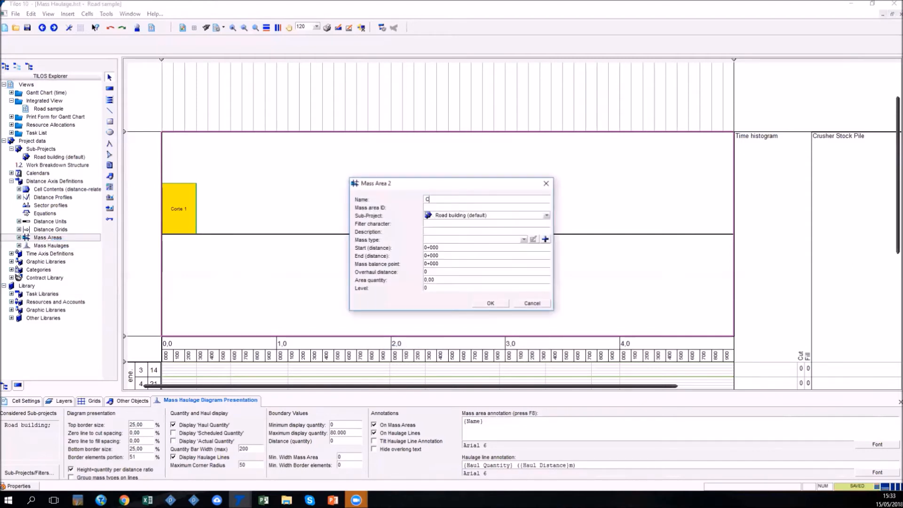
{"action": "type", "text": "Corte"}
{"action": "type", "text": "C2"}
{"action": "left_click", "coordinate": [459, 240]}
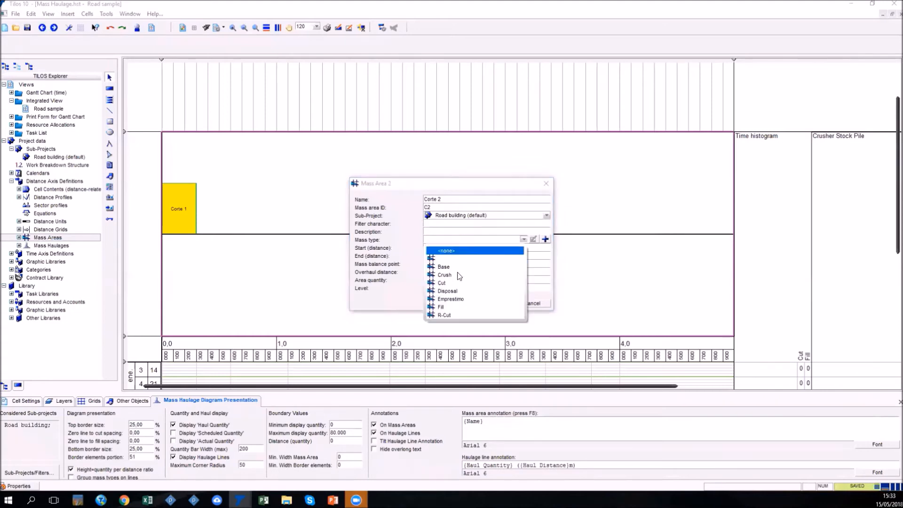
{"action": "left_click", "coordinate": [444, 282]}
Step: Set Corte 2 to run from 0+300 to 0+600, enter its area quantity, and create it
{"action": "left_click", "coordinate": [432, 247]}
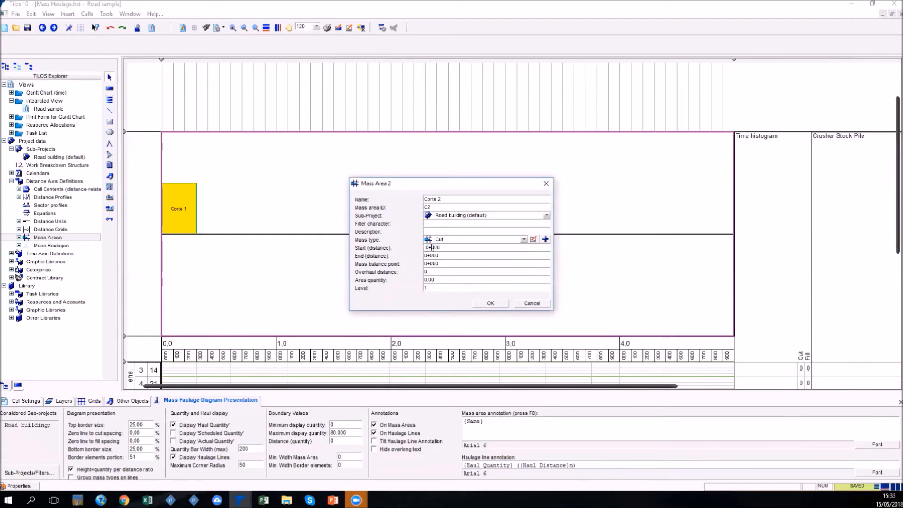
{"action": "type", "text": "3"}
{"action": "key", "text": "Tab"}
{"action": "left_click", "coordinate": [433, 257]}
{"action": "type", "text": "6"}
{"action": "double_click", "coordinate": [450, 281]}
{"action": "type", "text": "13"}
{"action": "left_click", "coordinate": [488, 304]}
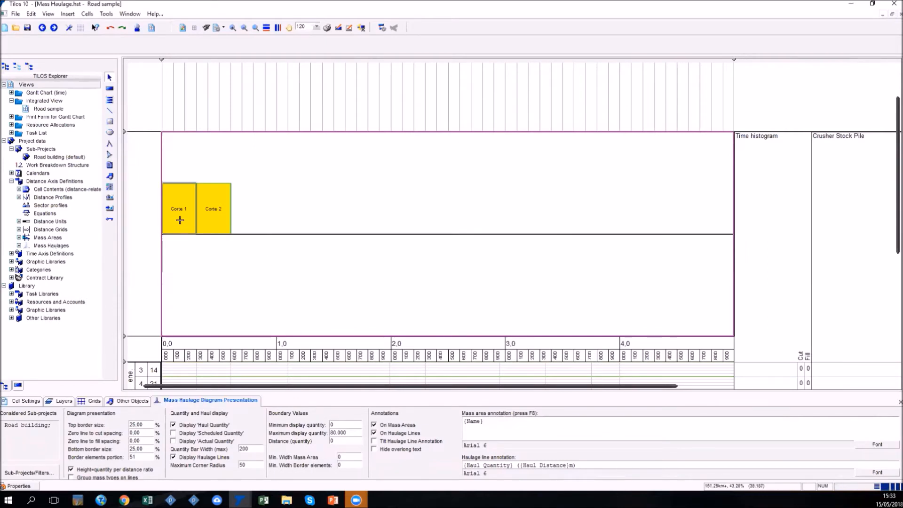
Step: Start a new mass area named Reaterro with the ID R and the mass type Fill
{"action": "right_click", "coordinate": [49, 238]}
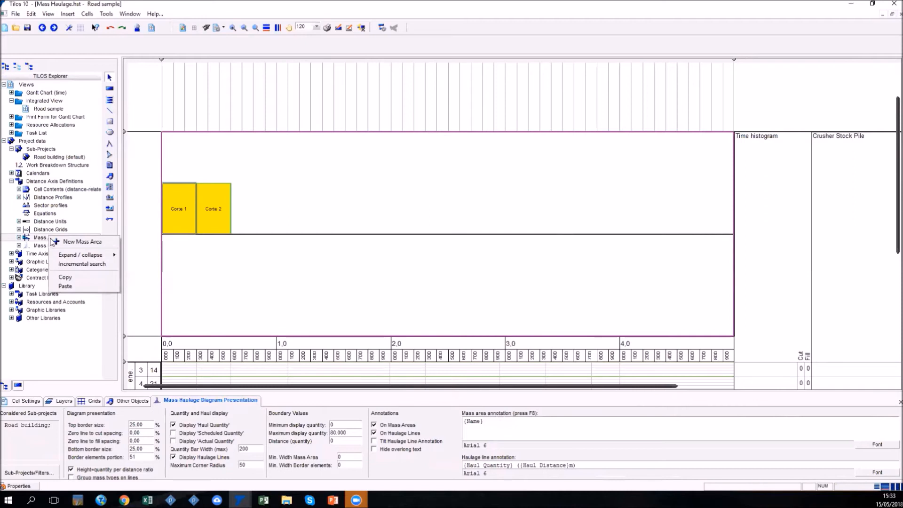
{"action": "left_click", "coordinate": [53, 242]}
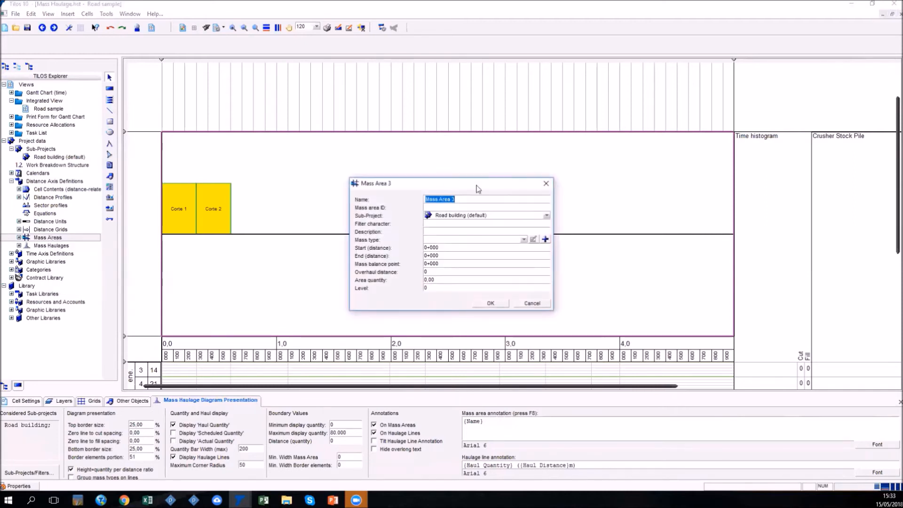
{"action": "type", "text": "Reaterra"}
{"action": "key", "text": "BackSpace"}
{"action": "type", "text": "o"}
{"action": "left_click", "coordinate": [452, 209]}
{"action": "type", "text": "R"}
{"action": "left_click", "coordinate": [476, 240]}
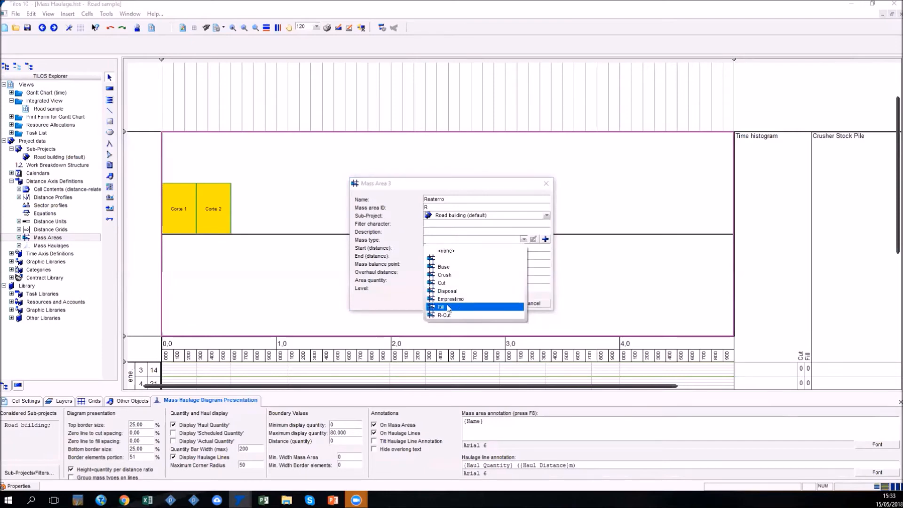
{"action": "left_click", "coordinate": [443, 308]}
Step: Set the start distance of Reaterro to 0+600 with an area quantity of 32.000,00, and create it
{"action": "left_click", "coordinate": [445, 248]}
{"action": "left_click", "coordinate": [435, 247]}
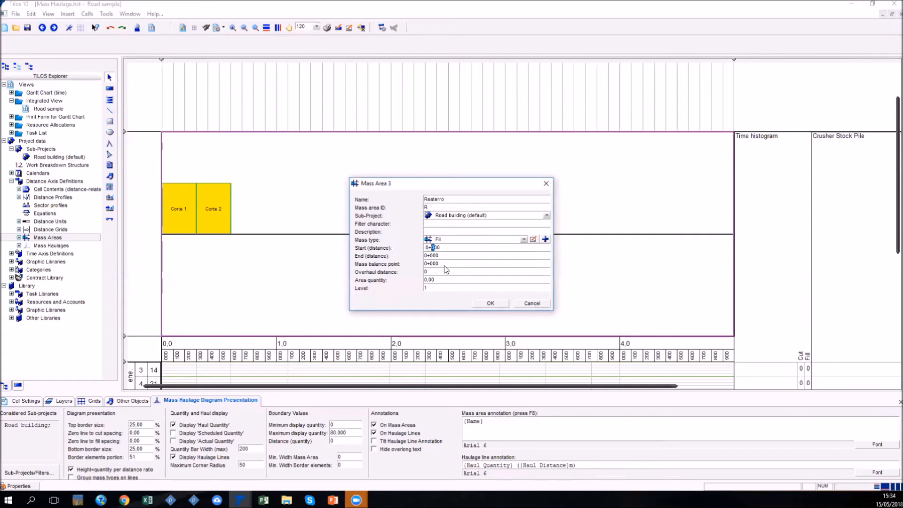
{"action": "type", "text": "6"}
{"action": "left_click", "coordinate": [442, 262]}
{"action": "left_click_drag", "start_coordinate": [425, 264], "coordinate": [428, 265]}
{"action": "type", "text": "1"}
{"action": "left_click", "coordinate": [442, 277]}
{"action": "type", "text": "320000"}
{"action": "left_click", "coordinate": [490, 303]}
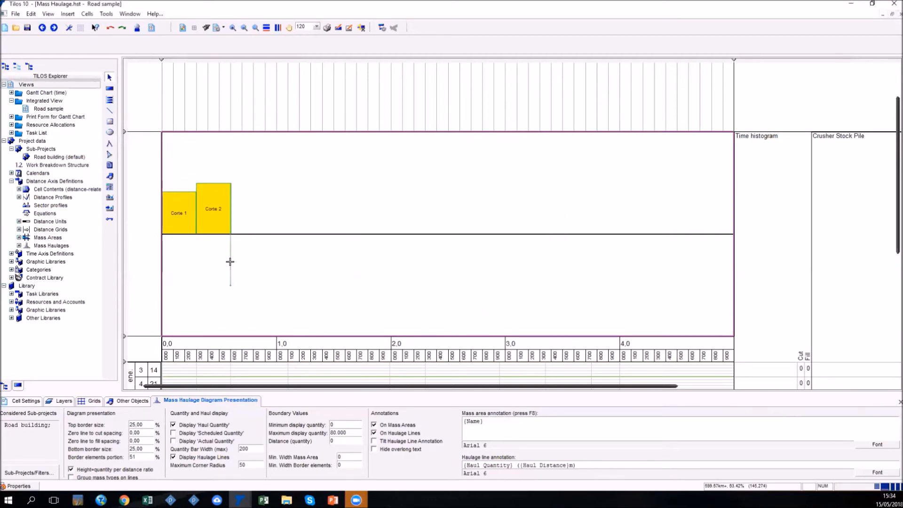
Step: Try to change the mass balance point of Reaterro in its properties, and delete the area from the diagram
{"action": "left_click", "coordinate": [230, 261]}
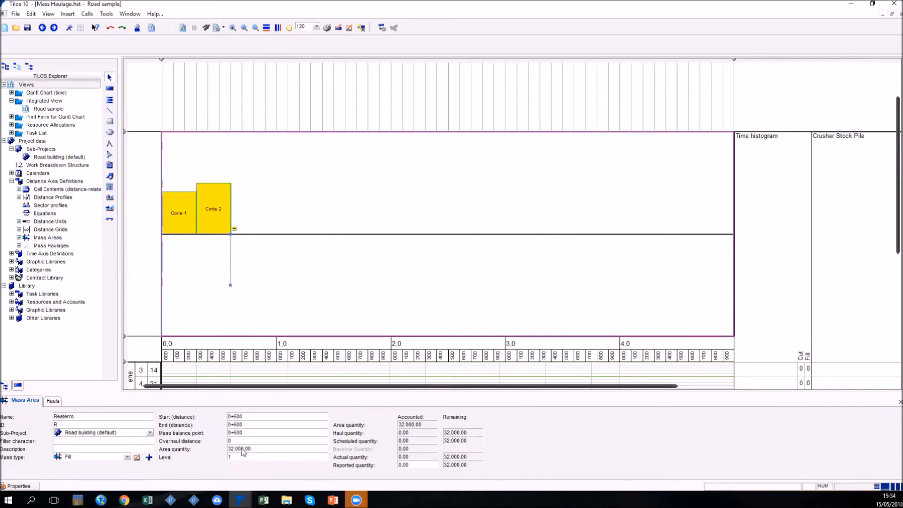
{"action": "double_click", "coordinate": [238, 432]}
{"action": "left_click_drag", "start_coordinate": [233, 432], "coordinate": [228, 434]}
{"action": "type", "text": "1"}
{"action": "key", "text": "Tab"}
{"action": "left_click", "coordinate": [230, 262]}
{"action": "left_click", "coordinate": [136, 458]}
{"action": "key", "text": "Escape"}
{"action": "key", "text": "Delete"}
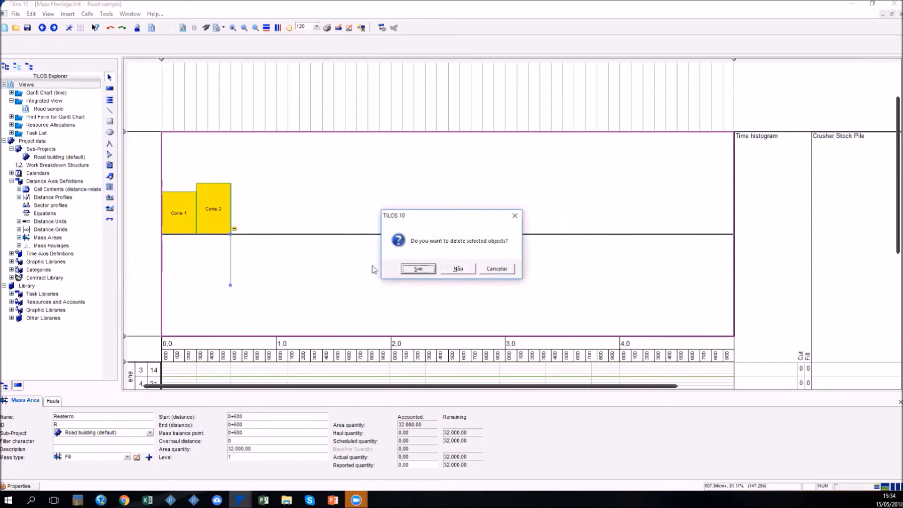
{"action": "left_click", "coordinate": [431, 268]}
Step: Start a replacement mass area named Reaterro with the ID R2 and the mass type Fill
{"action": "right_click", "coordinate": [45, 239]}
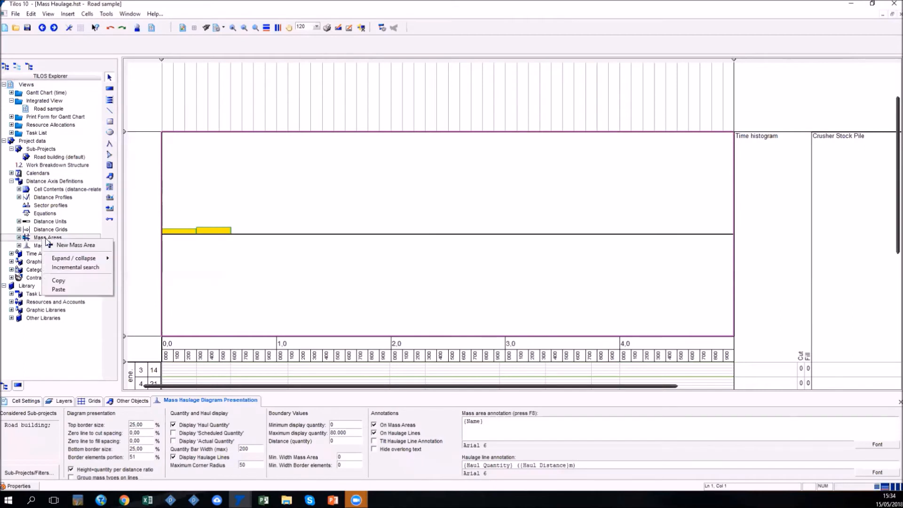
{"action": "left_click", "coordinate": [75, 245]}
{"action": "type", "text": "Reatern"}
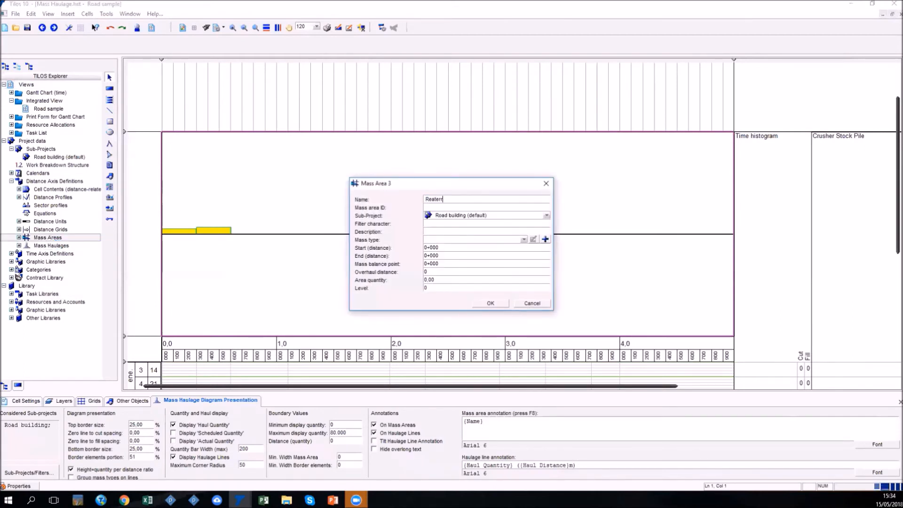
{"action": "left_click", "coordinate": [490, 209]}
{"action": "type", "text": "R2"}
{"action": "left_click", "coordinate": [466, 240]}
{"action": "left_click", "coordinate": [472, 309]}
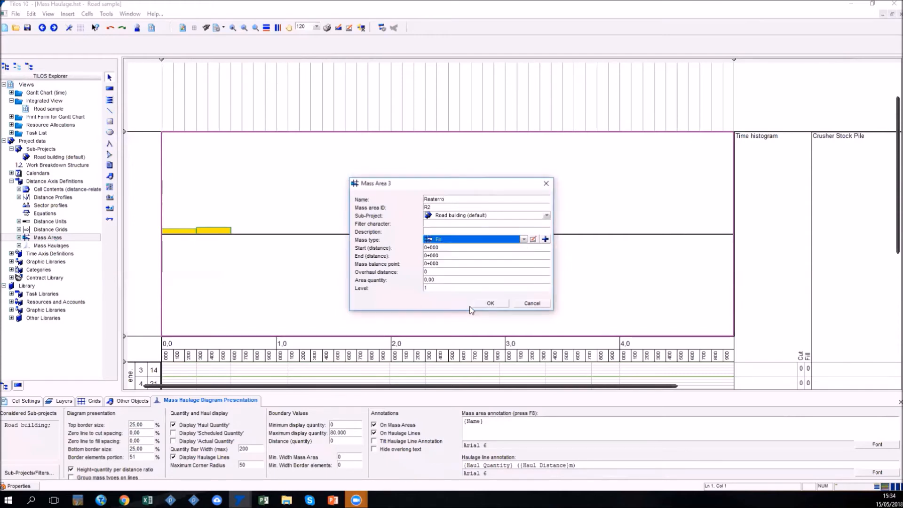
Step: Set the replacement Reaterro to run from 0+600 to 1+300 with area quantity 32000, and create it
{"action": "left_click", "coordinate": [427, 249]}
{"action": "left_click", "coordinate": [432, 247]}
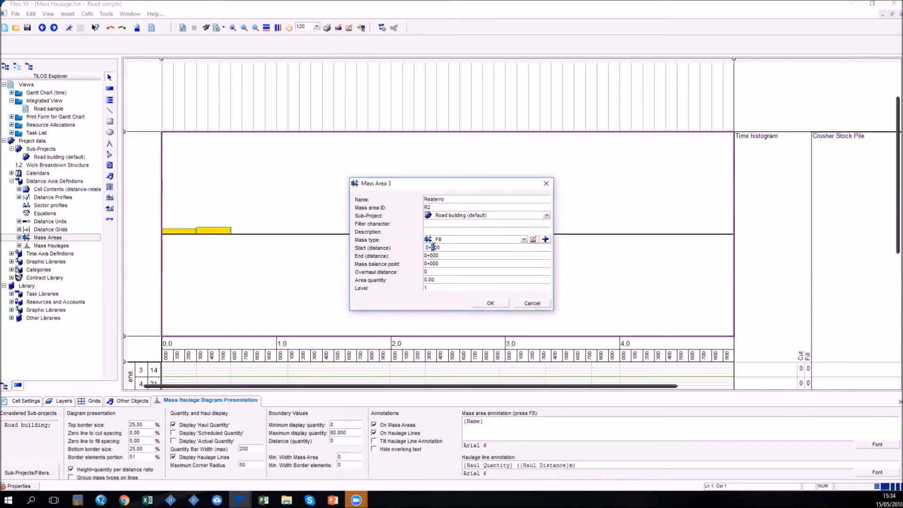
{"action": "type", "text": "6"}
{"action": "left_click", "coordinate": [426, 256]}
{"action": "left_click", "coordinate": [427, 256]}
{"action": "left_click", "coordinate": [433, 255]}
{"action": "type", "text": "3"}
{"action": "key", "text": "Tab"}
{"action": "type", "text": "32000"}
{"action": "left_click", "coordinate": [489, 303]}
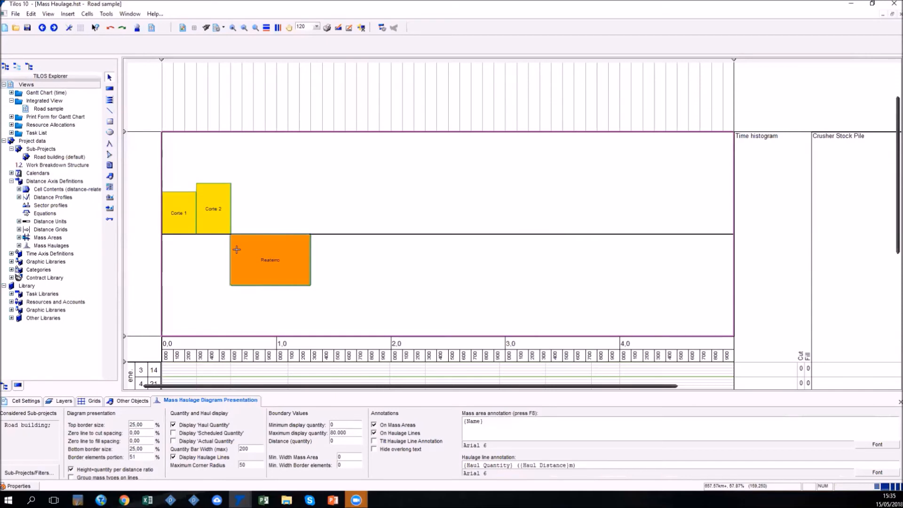
Step: Create a haulage from Corte 1 to Reaterro in the diagram, accepting the proposed quantity of 10.900,00 M3
{"action": "left_click", "coordinate": [183, 216]}
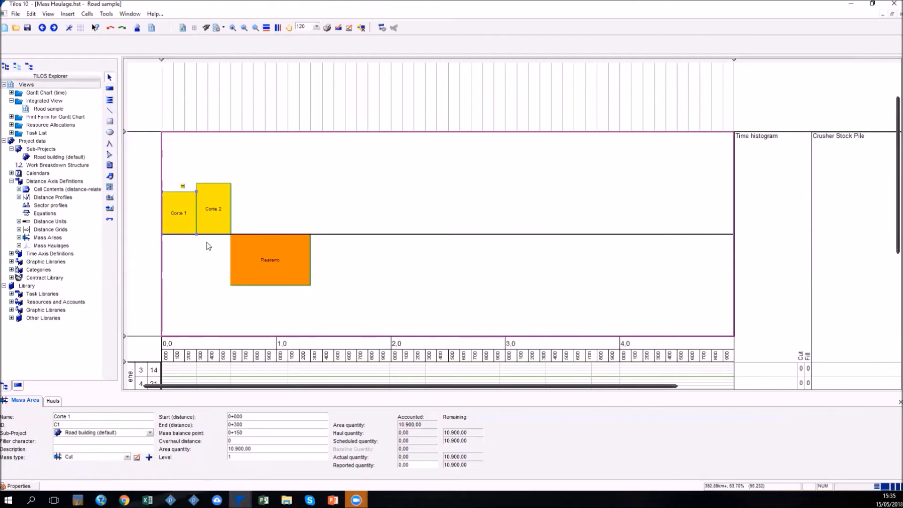
{"action": "mouse_move", "coordinate": [181, 185]}
{"action": "left_mouse_down"}
{"action": "mouse_move", "coordinate": [197, 175]}
{"action": "mouse_move", "coordinate": [235, 193]}
{"action": "mouse_move", "coordinate": [261, 262]}
{"action": "left_mouse_up"}
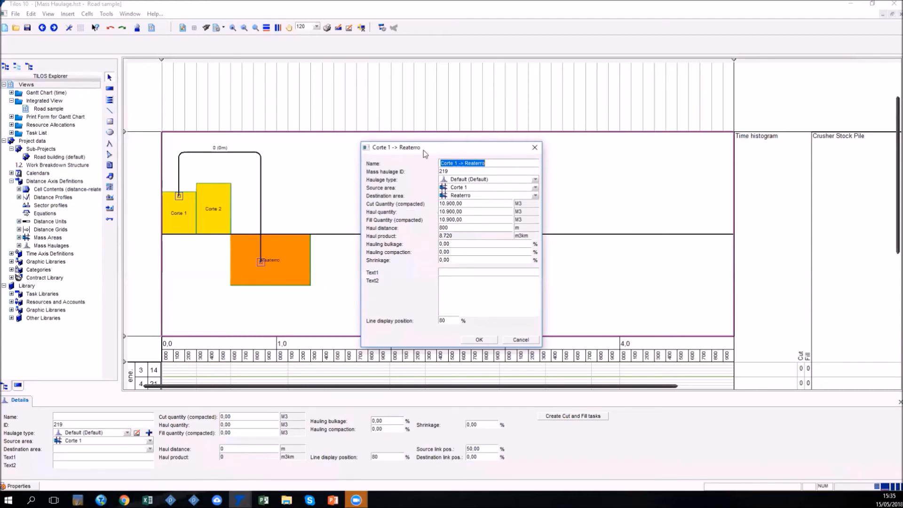
{"action": "left_click", "coordinate": [479, 340]}
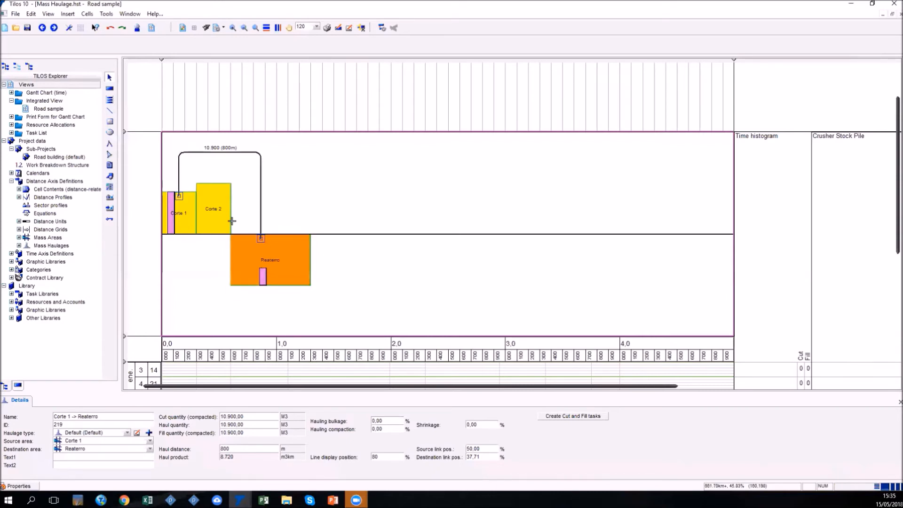
Step: Create a haulage from Corte 2 to Reaterro with the proposed 13.100,00 M3, and lower its line to display position 67 %
{"action": "left_click", "coordinate": [218, 183]}
{"action": "left_click_drag", "start_coordinate": [218, 182], "coordinate": [269, 262]}
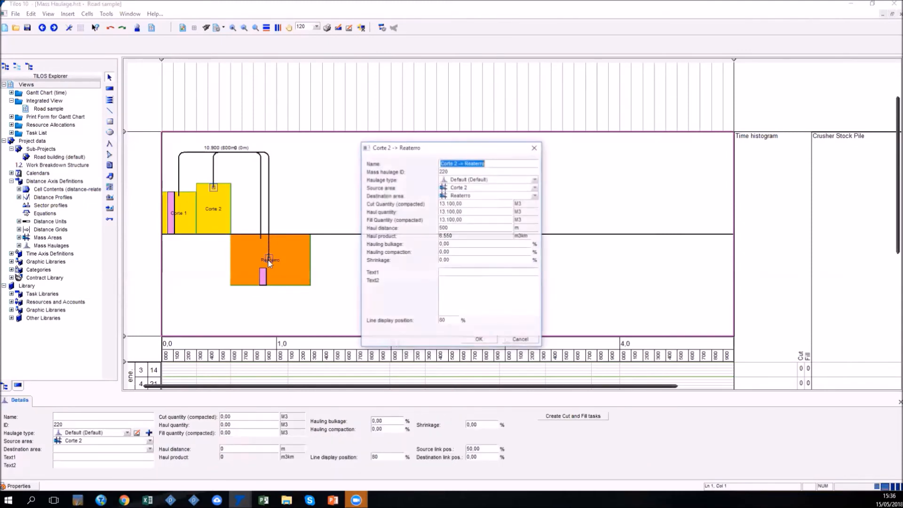
{"action": "left_click", "coordinate": [478, 338]}
{"action": "mouse_move", "coordinate": [241, 154]}
{"action": "left_mouse_down"}
{"action": "mouse_move", "coordinate": [242, 136]}
{"action": "mouse_move", "coordinate": [243, 167]}
{"action": "left_mouse_up"}
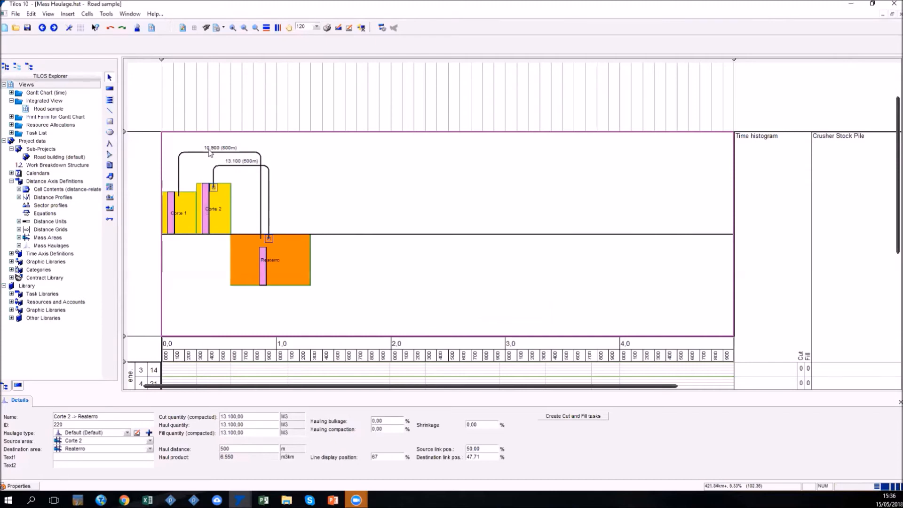
Step: Delete all mass areas and haulages from the mass haulage diagram
{"action": "scroll", "coordinate": [195, 152], "scroll_direction": "up", "scroll_amount": 2}
{"action": "scroll", "coordinate": [195, 151], "scroll_direction": "up", "scroll_amount": 1}
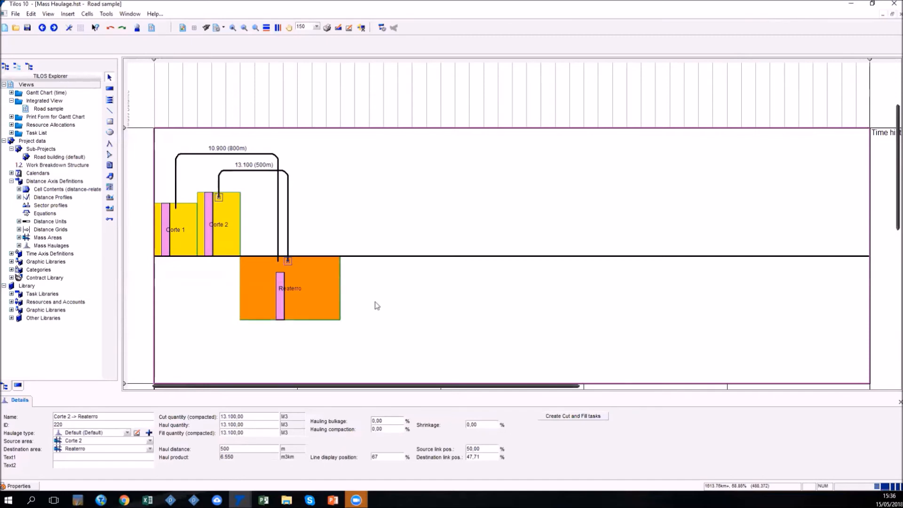
{"action": "scroll", "coordinate": [301, 280], "scroll_direction": "down", "scroll_amount": 1}
{"action": "scroll", "coordinate": [300, 279], "scroll_direction": "down", "scroll_amount": 2}
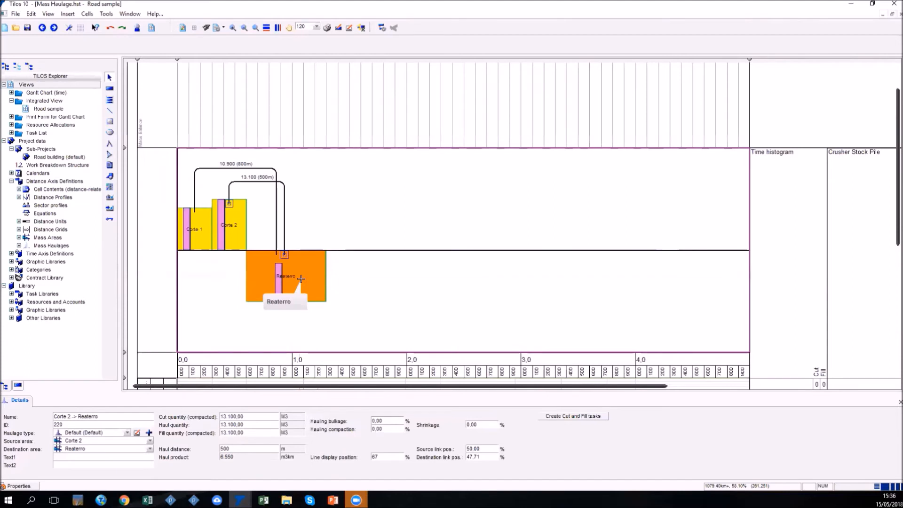
{"action": "left_click", "coordinate": [339, 288]}
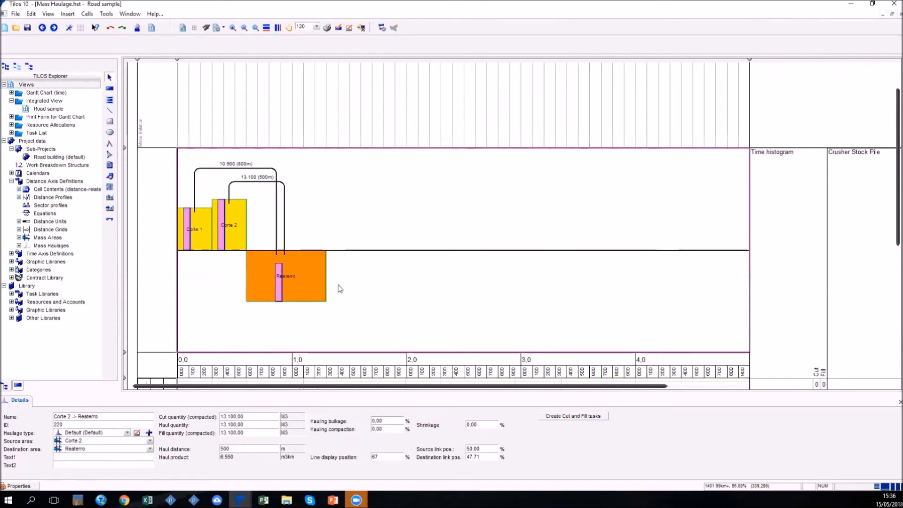
{"action": "key", "text": "ctrl+a"}
{"action": "key", "text": "Delete"}
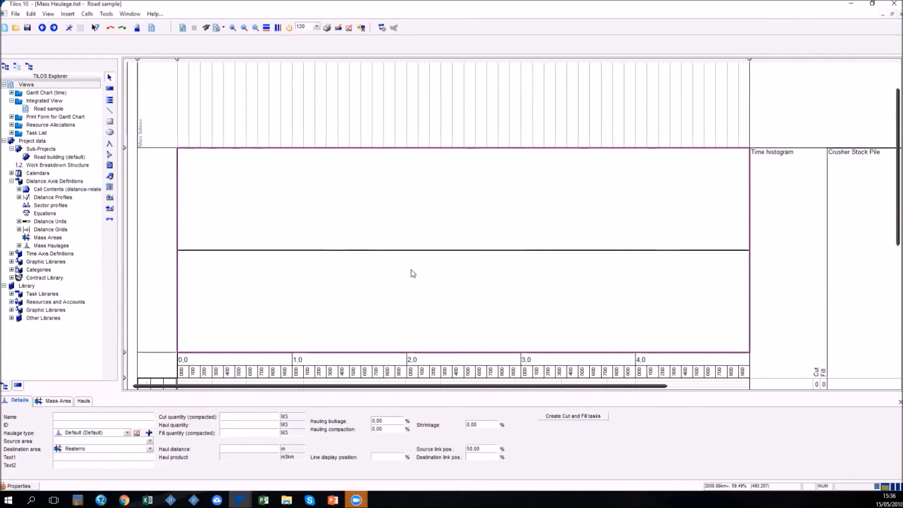
Step: Switch to Excel, go through the column headings of the Mass Areas es sheet, and copy the mass area rows A2:H14
{"action": "left_click", "coordinate": [350, 300]}
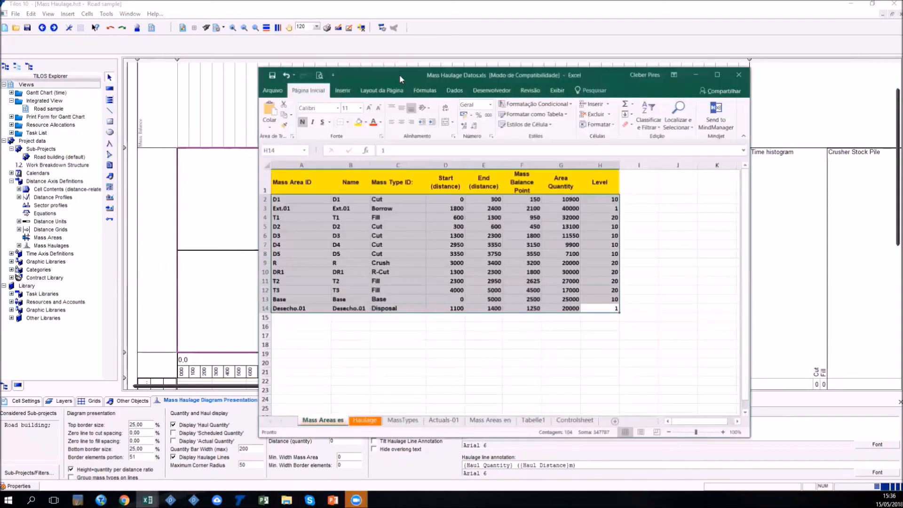
{"action": "left_click", "coordinate": [361, 323]}
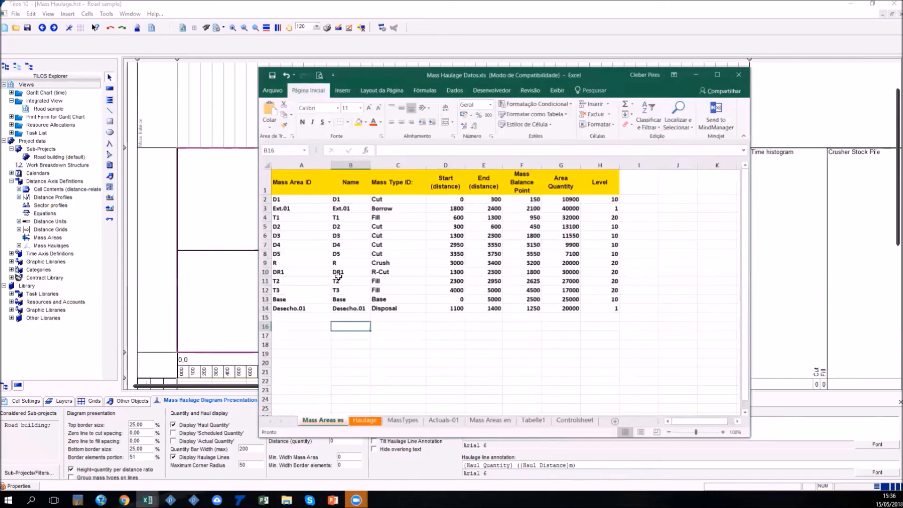
{"action": "left_click", "coordinate": [296, 188]}
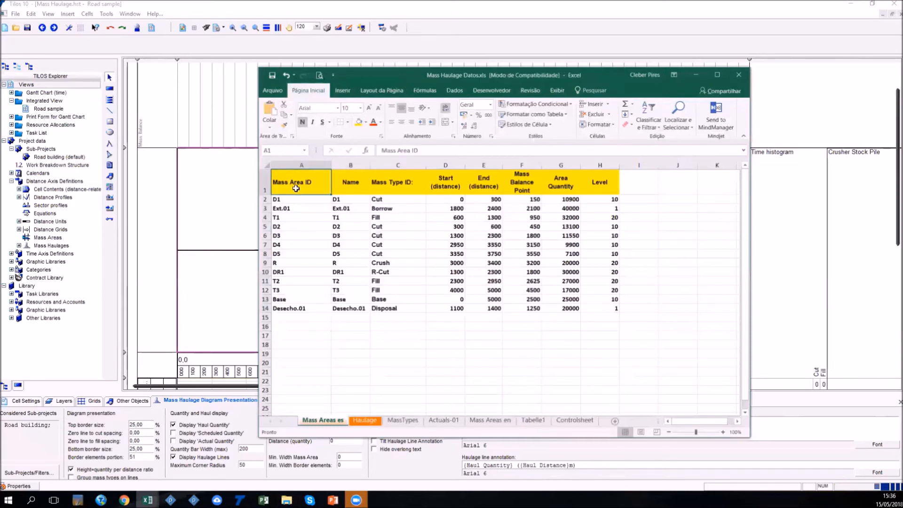
{"action": "left_click", "coordinate": [354, 186]}
{"action": "left_click", "coordinate": [381, 186]}
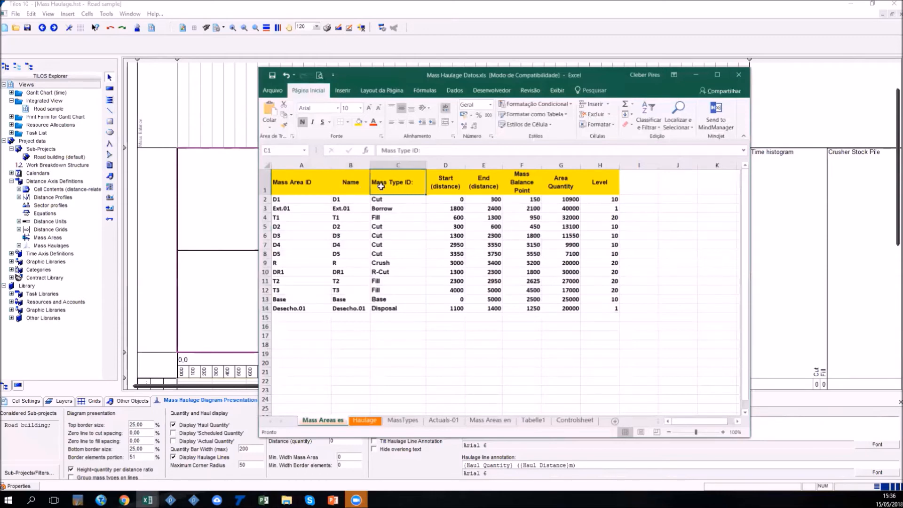
{"action": "left_click", "coordinate": [450, 182]}
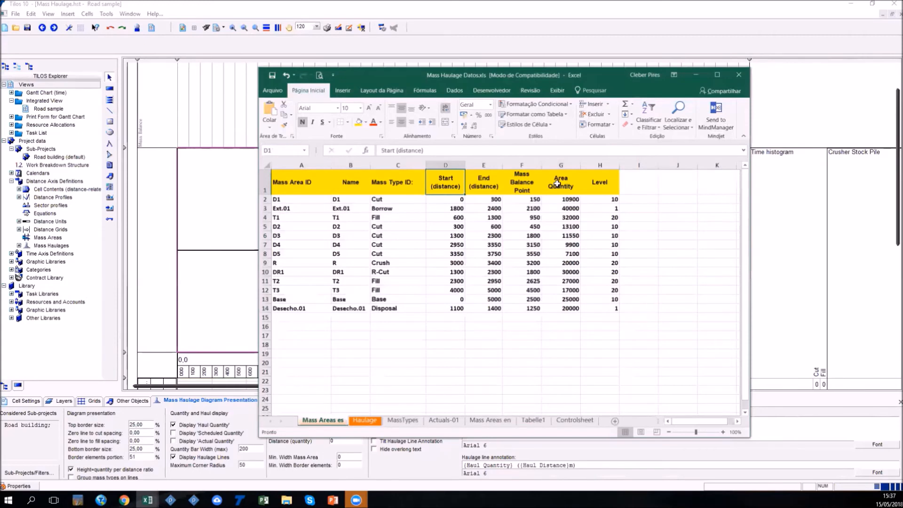
{"action": "left_click", "coordinate": [602, 183]}
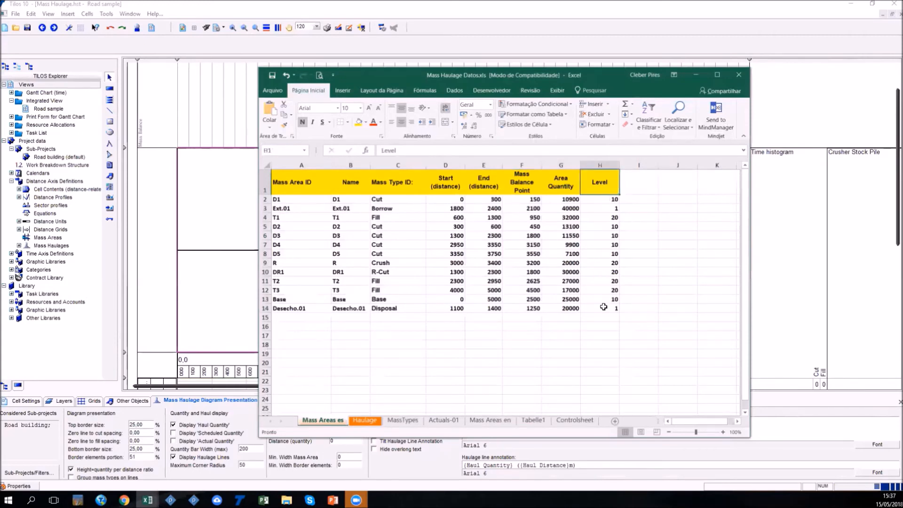
{"action": "left_click_drag", "start_coordinate": [605, 308], "coordinate": [308, 200]}
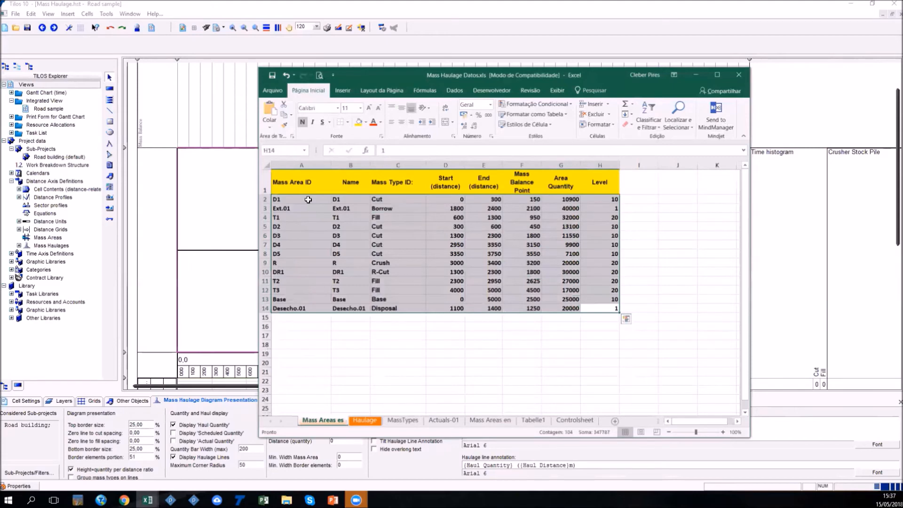
{"action": "key", "text": "ctrl+c"}
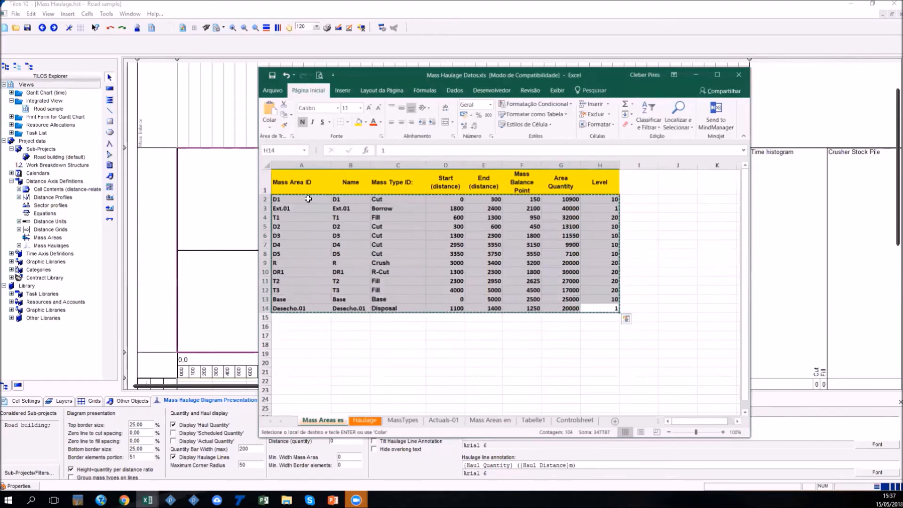
Step: Switch back to TILOS and start a plain text (TXT) import with the clipboard as the data source
{"action": "left_click", "coordinate": [17, 86]}
{"action": "left_click", "coordinate": [15, 14]}
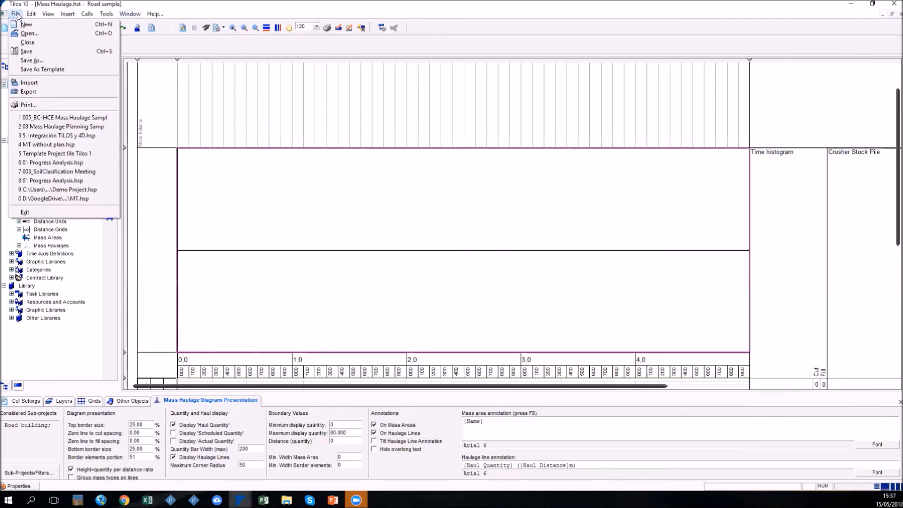
{"action": "left_click", "coordinate": [26, 84]}
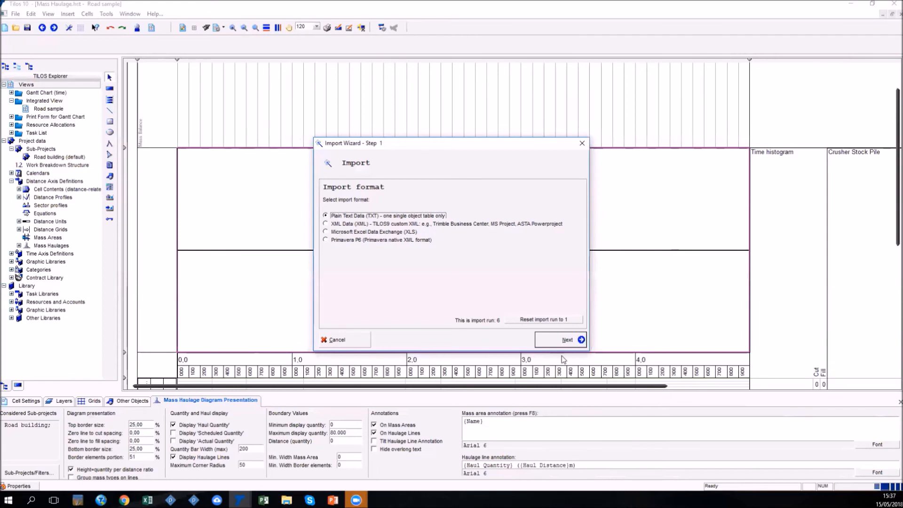
{"action": "left_click", "coordinate": [556, 340]}
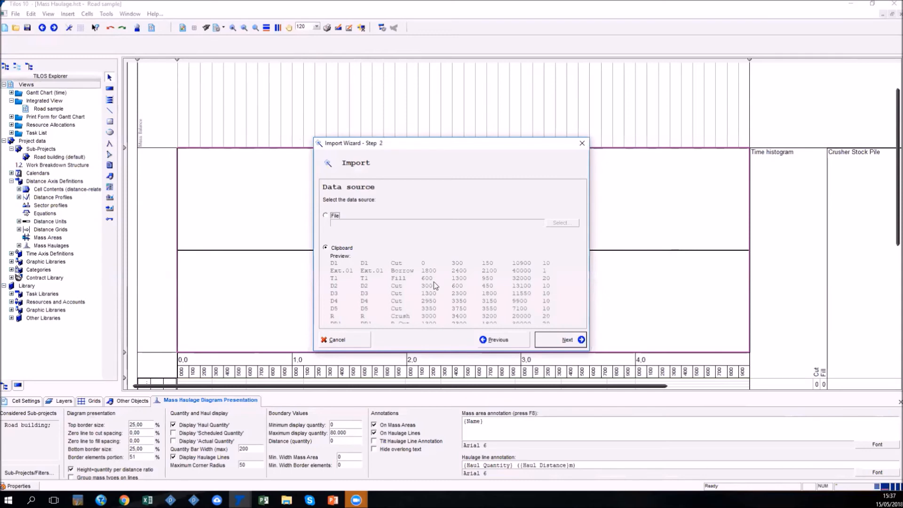
{"action": "left_click", "coordinate": [565, 343]}
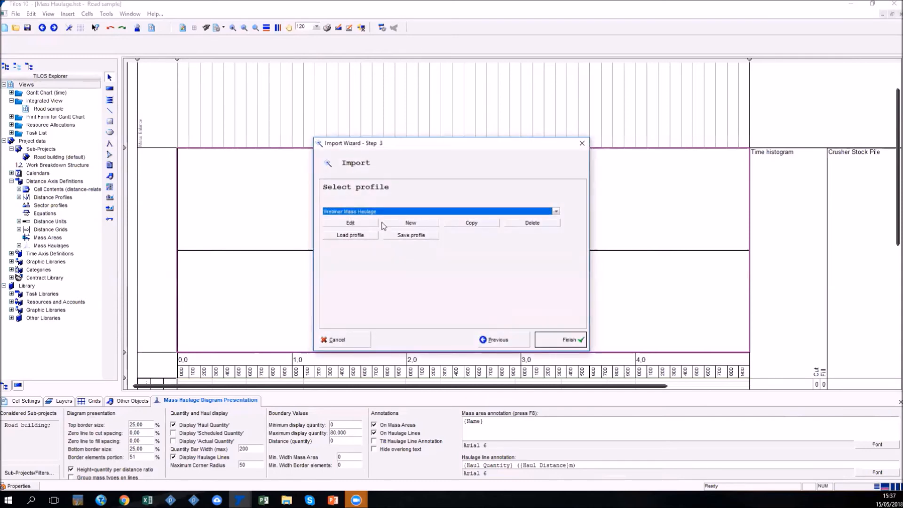
Step: Review the Webinar Mass Haulage exchange profile and use it to import the mass areas
{"action": "left_click", "coordinate": [367, 212]}
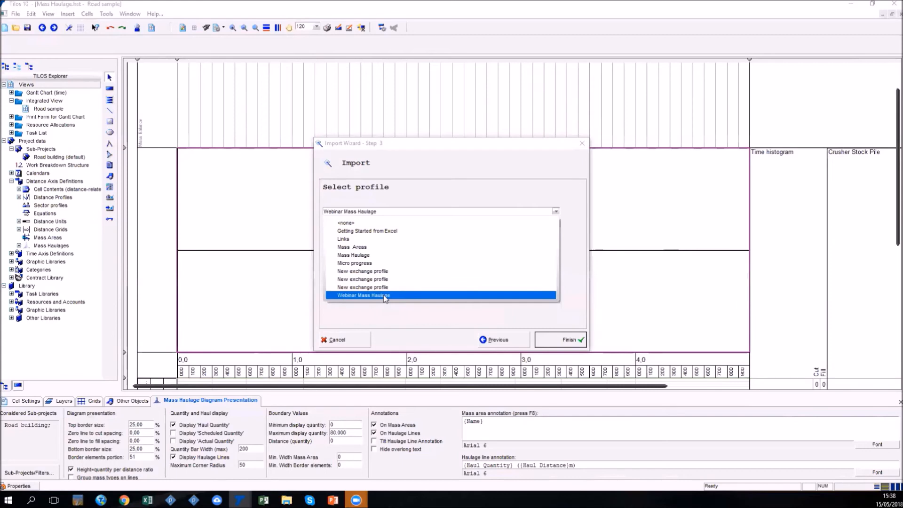
{"action": "left_click", "coordinate": [350, 296]}
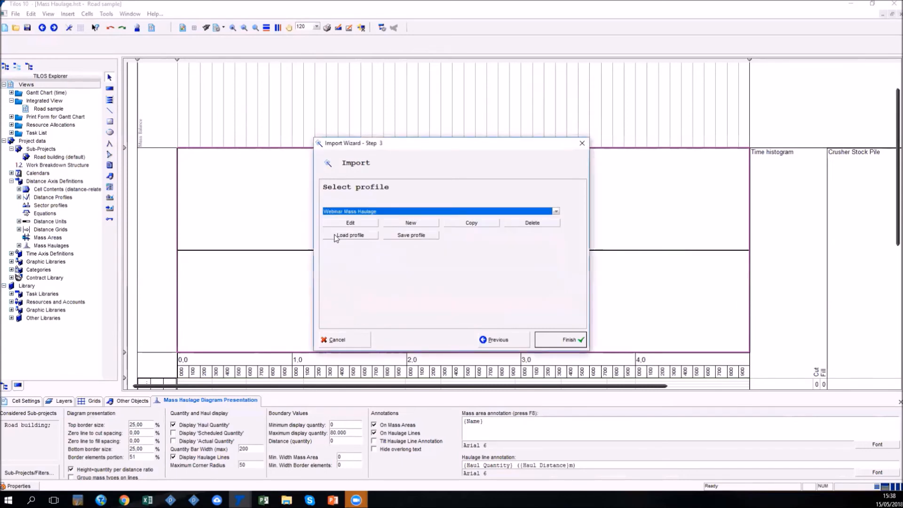
{"action": "left_click", "coordinate": [351, 224]}
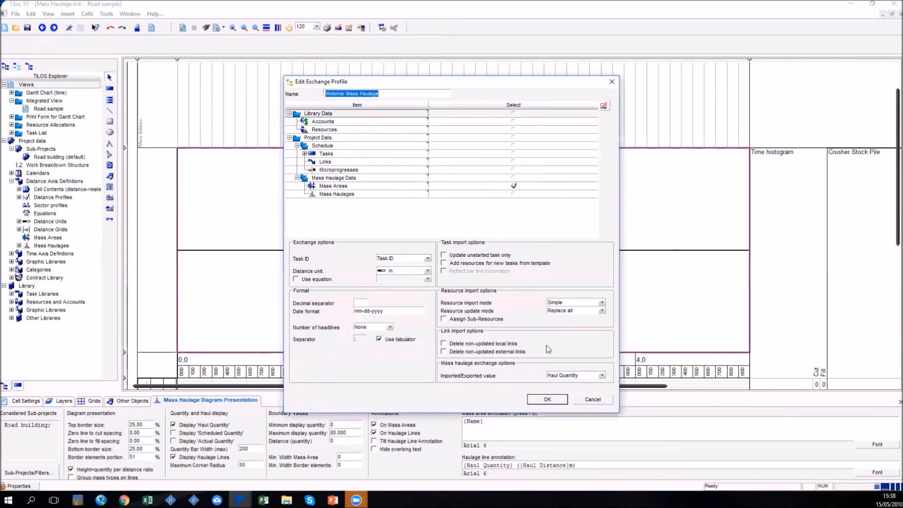
{"action": "left_click", "coordinate": [549, 399]}
{"action": "left_click", "coordinate": [557, 339]}
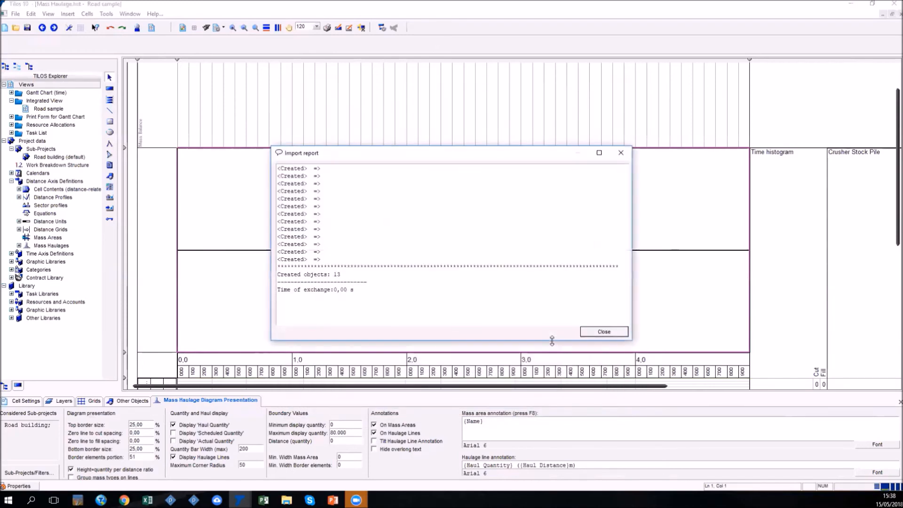
{"action": "left_click", "coordinate": [595, 332]}
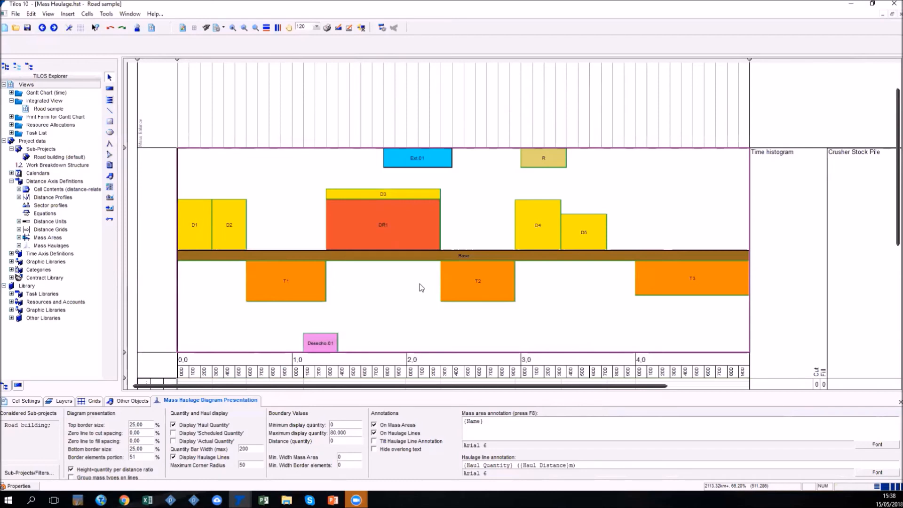
Step: Turn off the Height=quantity per distance ratio option in the mass haulage diagram's presentation settings
{"action": "left_click", "coordinate": [203, 212]}
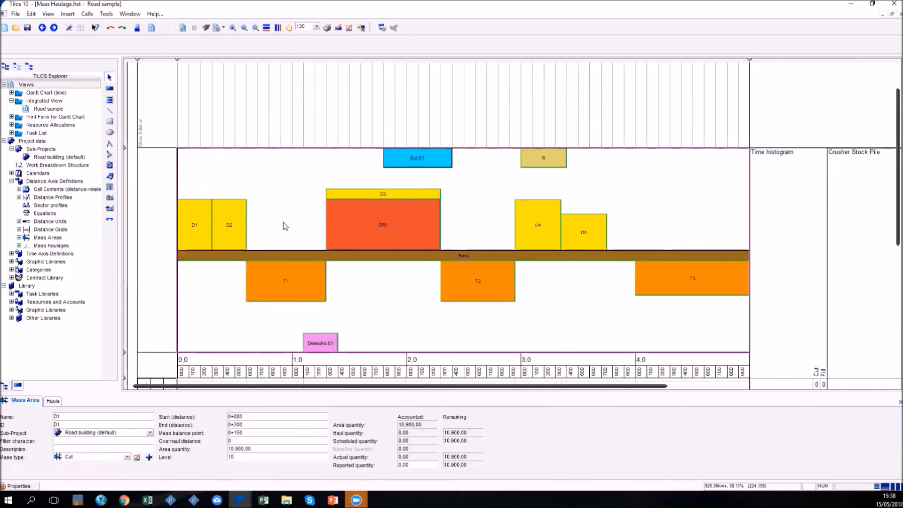
{"action": "left_click", "coordinate": [217, 279]}
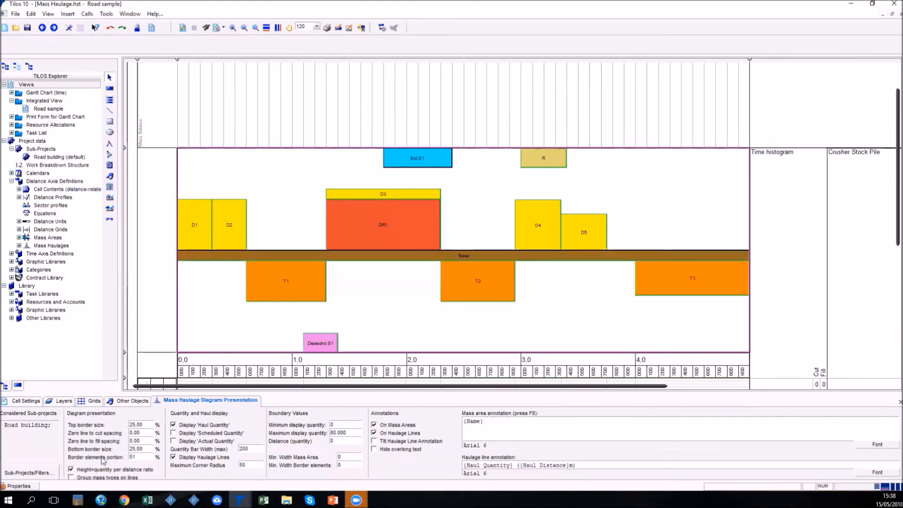
{"action": "left_click", "coordinate": [71, 470]}
{"action": "left_click", "coordinate": [71, 470]}
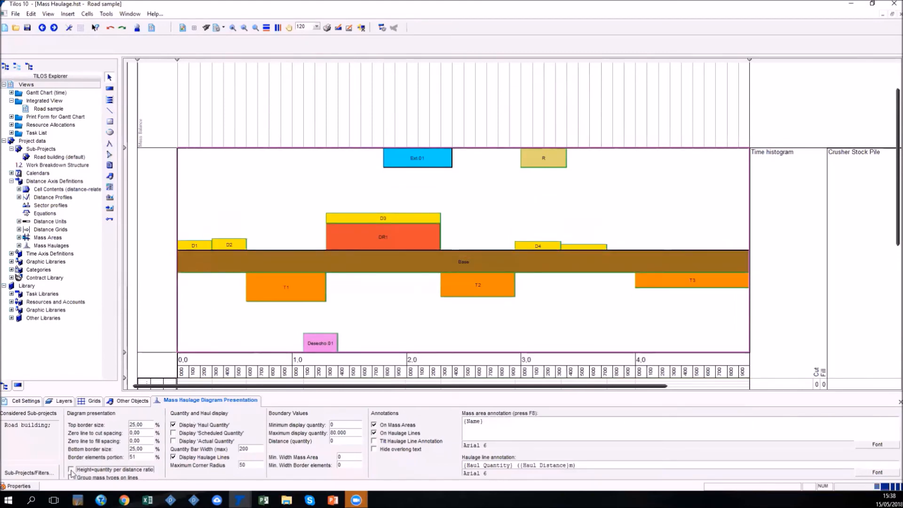
Step: Create a haulage from cut area D1 to fill area T1, accepting the proposed quantity of 10.900,00 M3
{"action": "scroll", "coordinate": [210, 282], "scroll_direction": "down", "scroll_amount": 2}
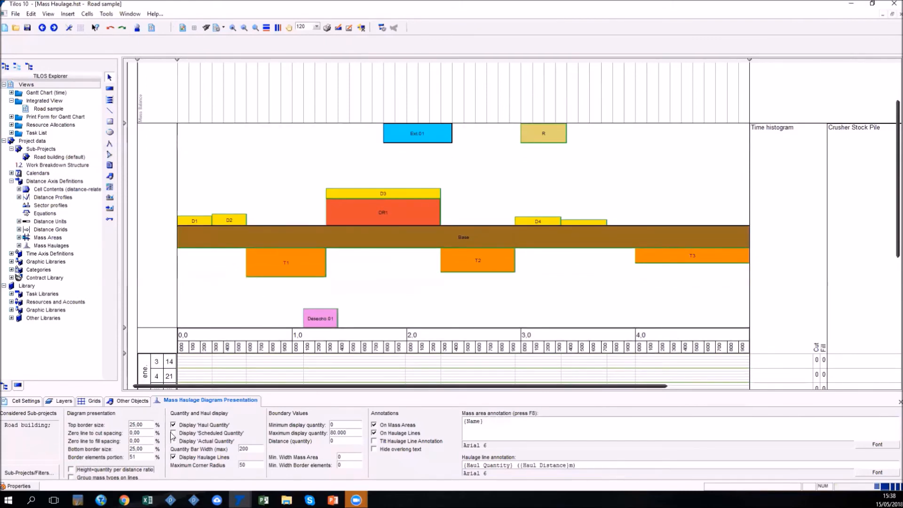
{"action": "left_click", "coordinate": [209, 221]}
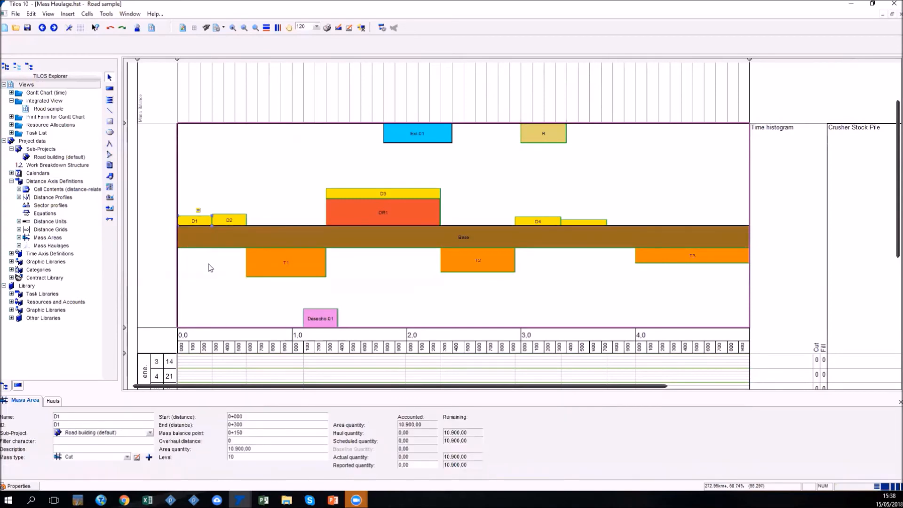
{"action": "mouse_move", "coordinate": [198, 210]}
{"action": "left_mouse_down"}
{"action": "mouse_move", "coordinate": [251, 209]}
{"action": "mouse_move", "coordinate": [231, 261]}
{"action": "mouse_move", "coordinate": [266, 259]}
{"action": "left_mouse_up"}
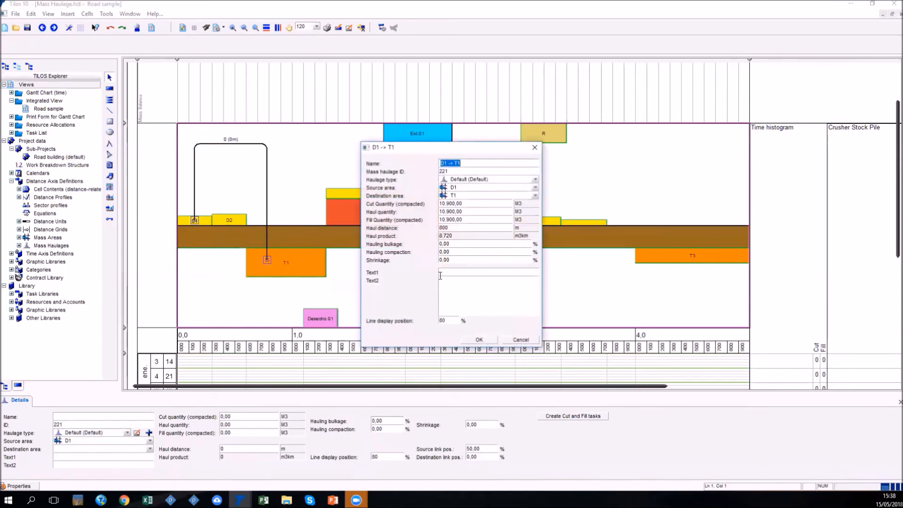
{"action": "left_click", "coordinate": [487, 339]}
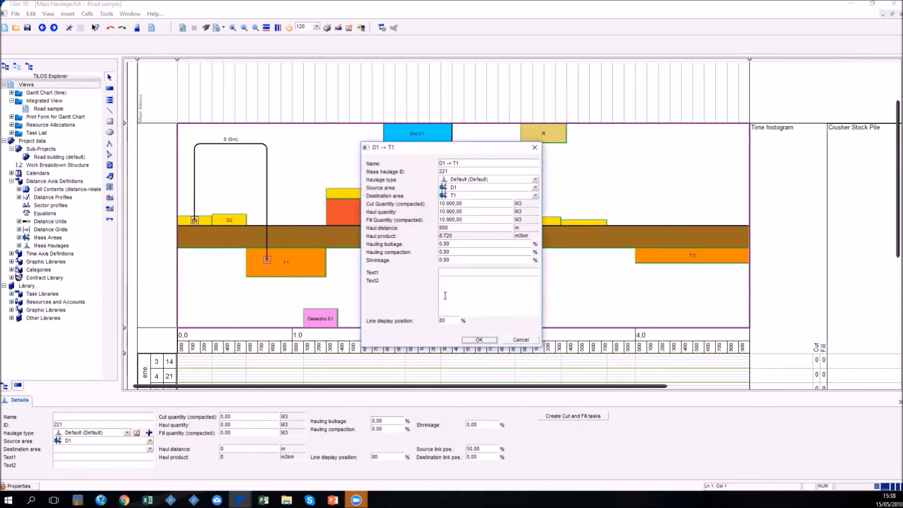
{"action": "left_click", "coordinate": [478, 339]}
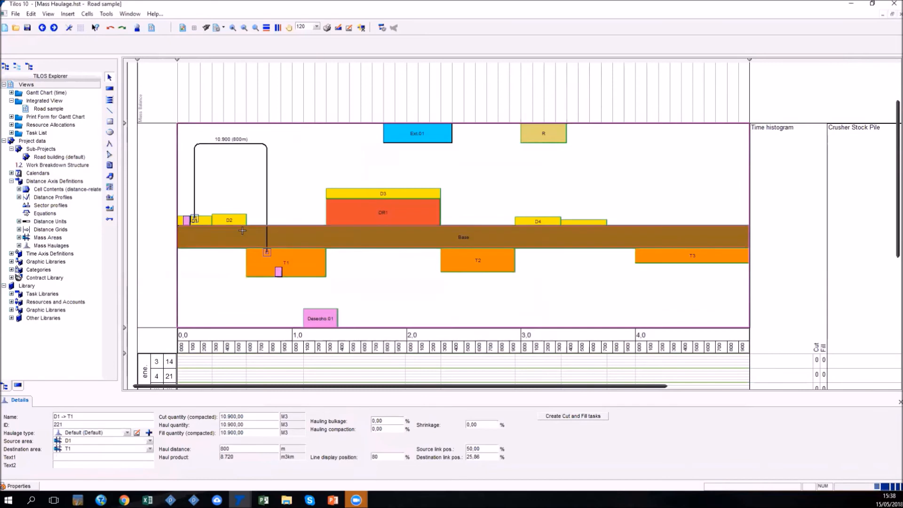
Step: Create haulages to T1 from D2 with the proposed 13.100,00 M3 and from D3 with the proposed 8.000,00 M3
{"action": "mouse_move", "coordinate": [234, 219]}
{"action": "left_mouse_down"}
{"action": "mouse_move", "coordinate": [262, 221]}
{"action": "mouse_move", "coordinate": [296, 257]}
{"action": "left_mouse_up"}
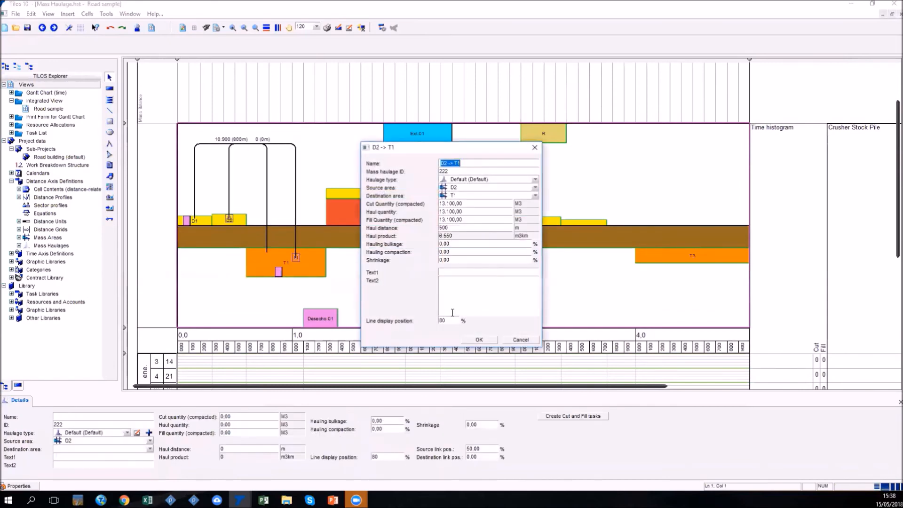
{"action": "left_click", "coordinate": [477, 339]}
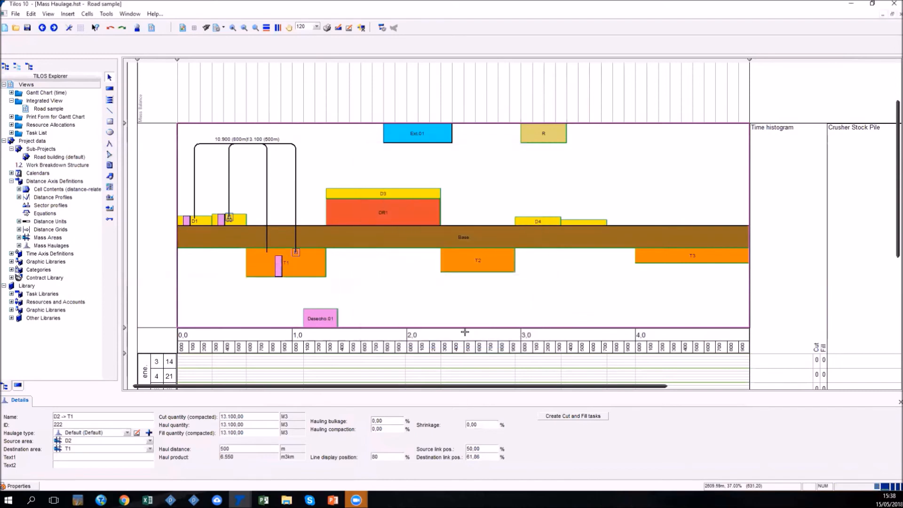
{"action": "left_click", "coordinate": [376, 190]}
{"action": "left_click_drag", "start_coordinate": [387, 187], "coordinate": [309, 272]}
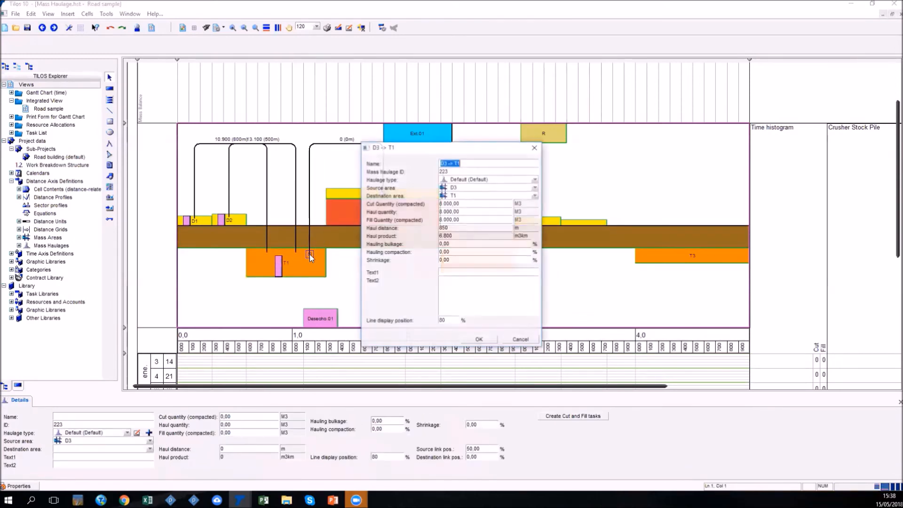
{"action": "left_click", "coordinate": [477, 339]}
Step: Separate the haulage lines to T1: raise D1's to display position 85 %, lower D2's, and move D3's to 62 %
{"action": "left_click", "coordinate": [214, 143]}
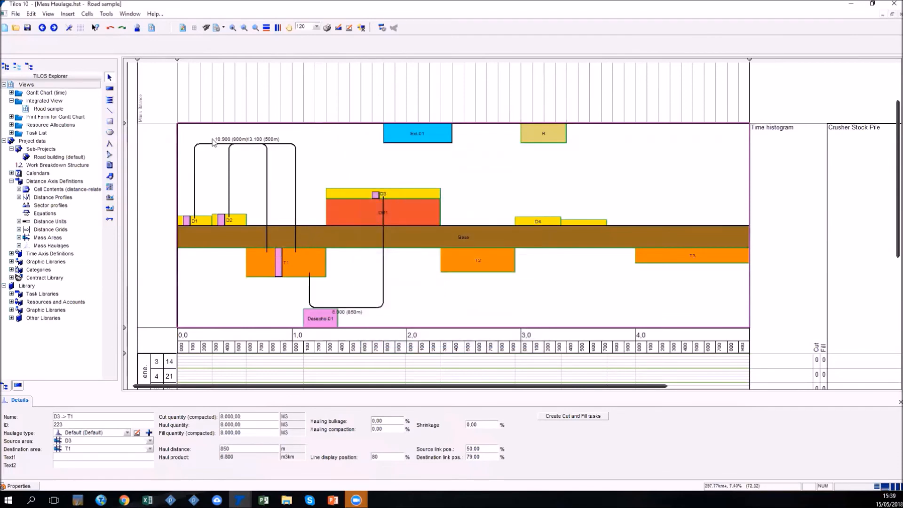
{"action": "mouse_move", "coordinate": [214, 144]}
{"action": "left_mouse_down"}
{"action": "mouse_move", "coordinate": [212, 157]}
{"action": "mouse_move", "coordinate": [214, 134]}
{"action": "left_mouse_up"}
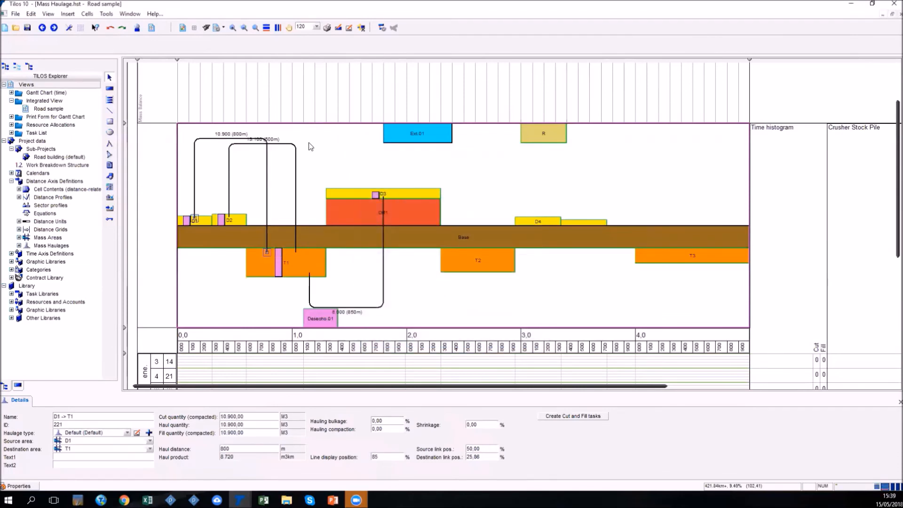
{"action": "left_click", "coordinate": [283, 144]}
{"action": "left_click_drag", "start_coordinate": [283, 143], "coordinate": [281, 160]}
{"action": "left_click", "coordinate": [364, 306]}
{"action": "left_click_drag", "start_coordinate": [364, 307], "coordinate": [366, 161]}
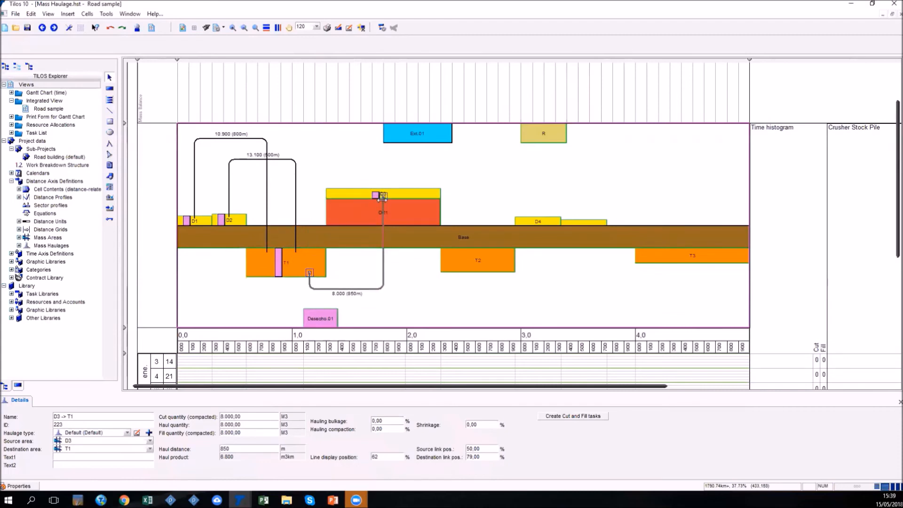
Step: Create a haulage from DR1 to the crusher area R with the proposed 20.000,00 M3, and lower its line to display position 60 %
{"action": "left_click", "coordinate": [379, 215]}
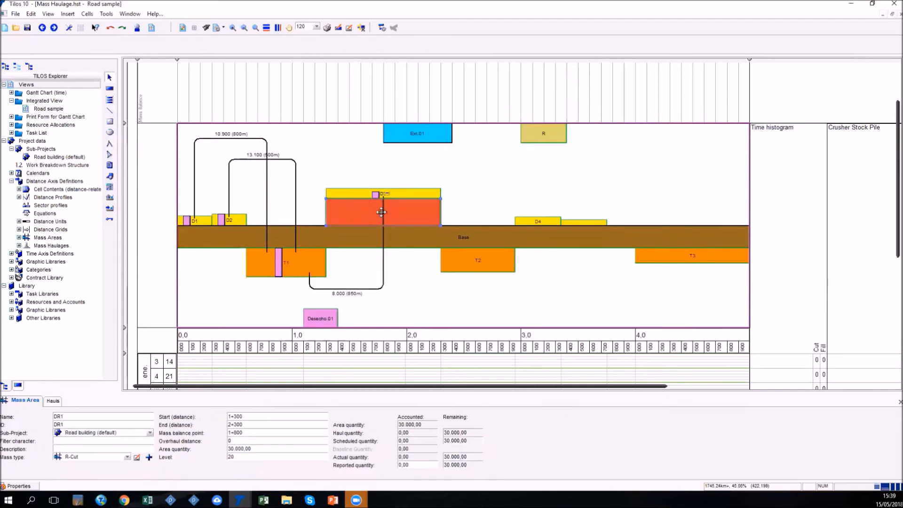
{"action": "left_click_drag", "start_coordinate": [384, 203], "coordinate": [544, 136]}
{"action": "left_click", "coordinate": [488, 341]}
{"action": "left_click_drag", "start_coordinate": [494, 166], "coordinate": [500, 287]}
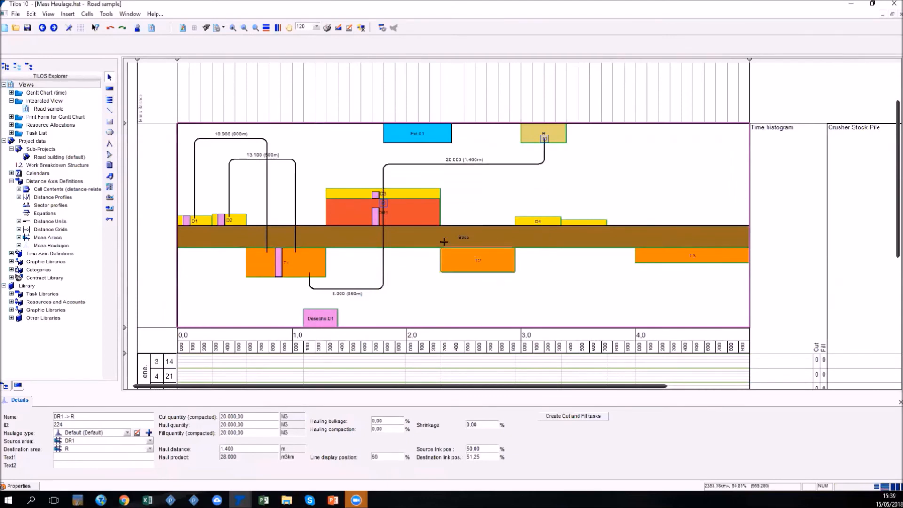
Step: Create a haulage from D3 to T2 with the proposed 3.550,00 M3, and lower its line to display position 46 %
{"action": "left_click", "coordinate": [493, 233]}
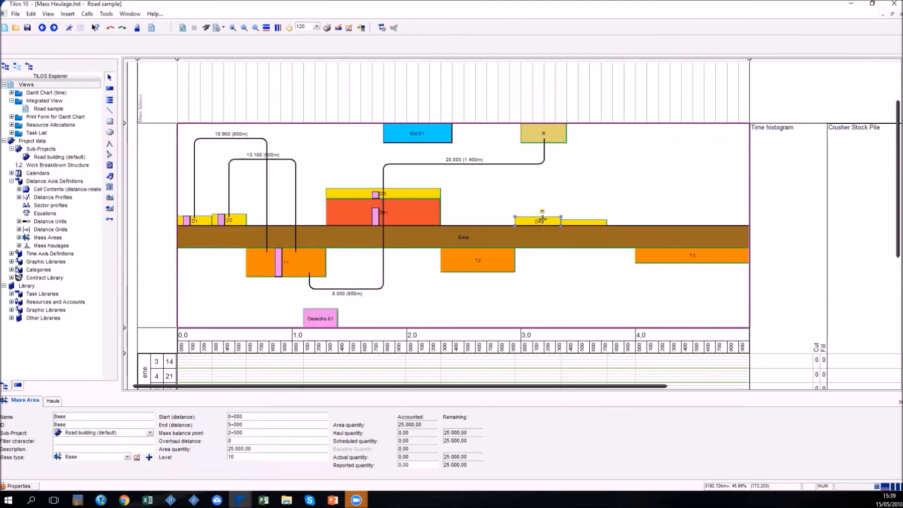
{"action": "left_click", "coordinate": [408, 193]}
{"action": "left_click_drag", "start_coordinate": [388, 185], "coordinate": [479, 257]}
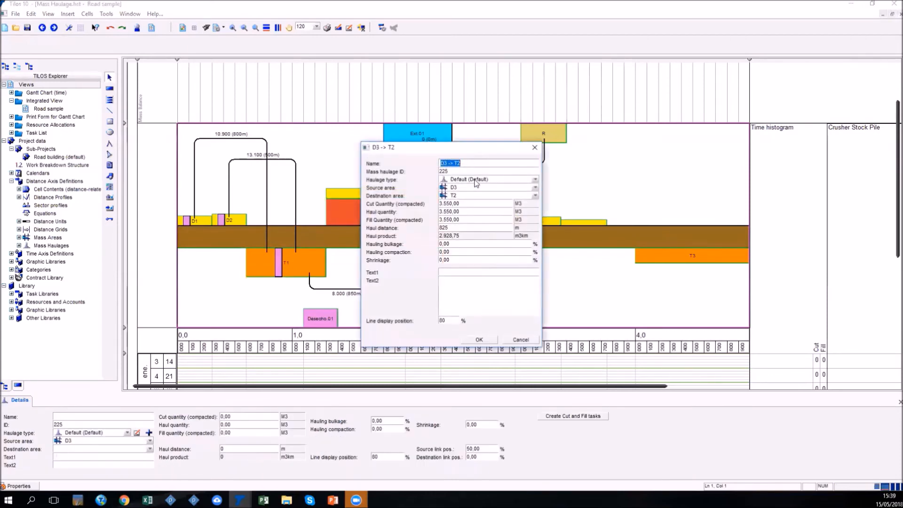
{"action": "left_click", "coordinate": [488, 339]}
{"action": "left_click_drag", "start_coordinate": [458, 142], "coordinate": [458, 178]}
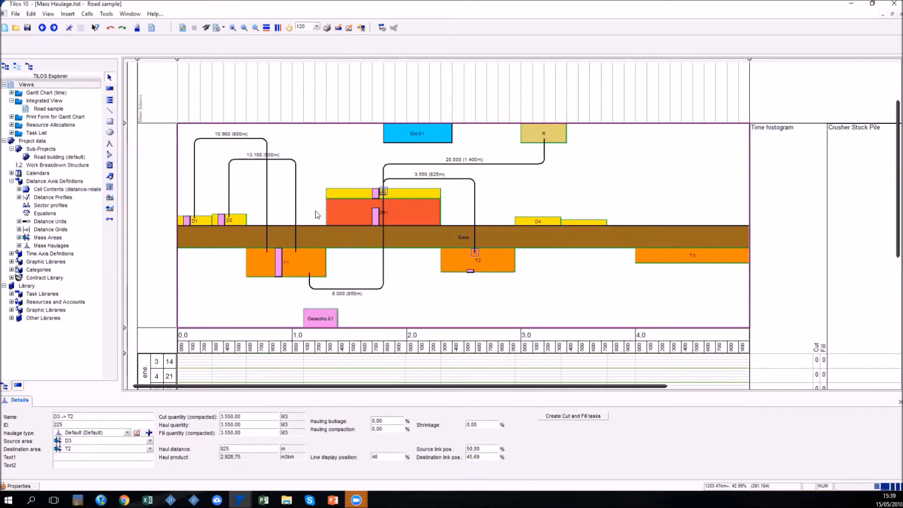
Step: Create the cut and fill tasks for the D1 to T1 haulage, accepting the proposed start date
{"action": "scroll", "coordinate": [251, 281], "scroll_direction": "down", "scroll_amount": 1}
{"action": "scroll", "coordinate": [249, 281], "scroll_direction": "down", "scroll_amount": 3}
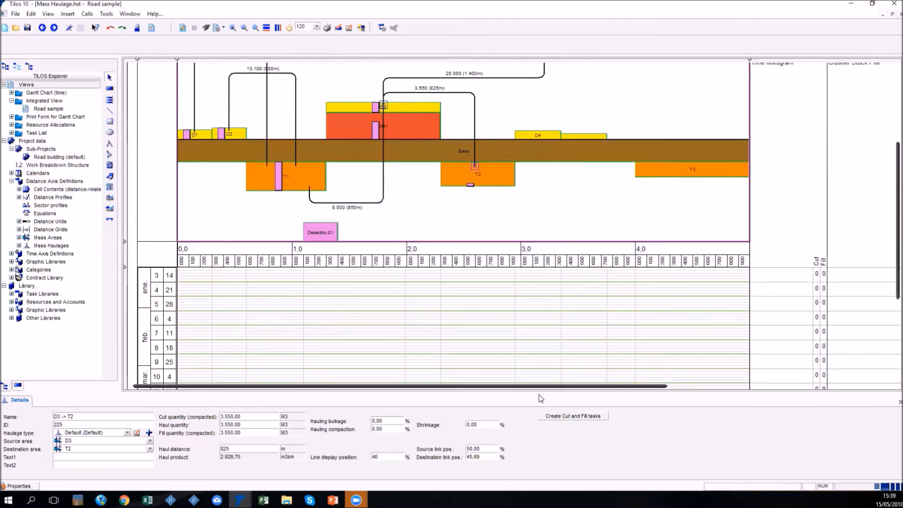
{"action": "scroll", "coordinate": [320, 361], "scroll_direction": "up", "scroll_amount": 2}
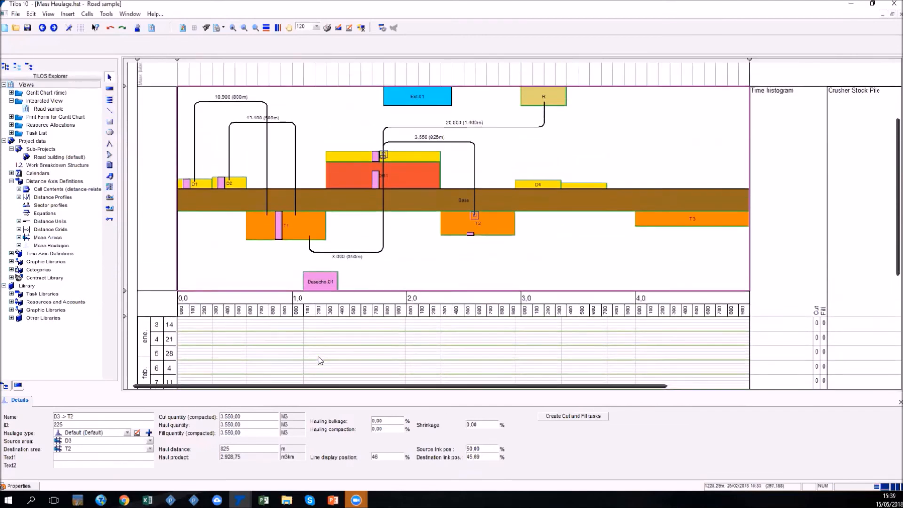
{"action": "left_click", "coordinate": [229, 102]}
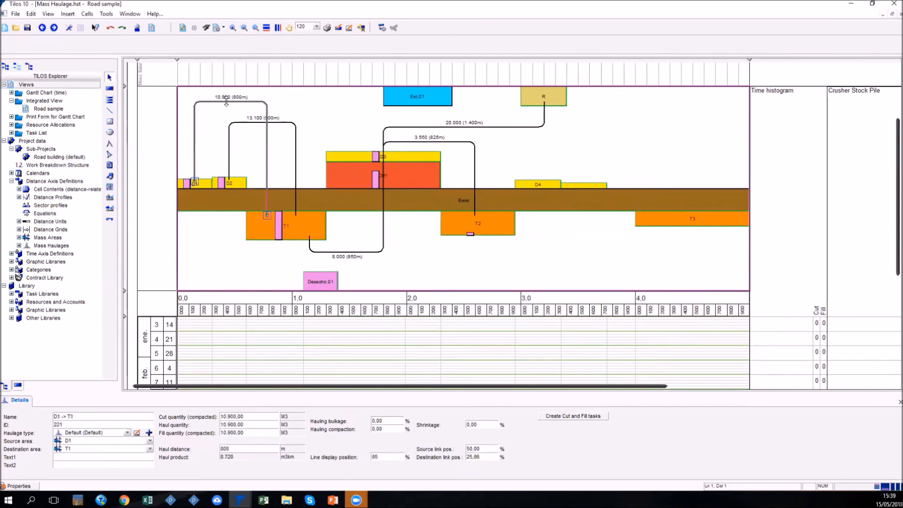
{"action": "right_click", "coordinate": [228, 101]}
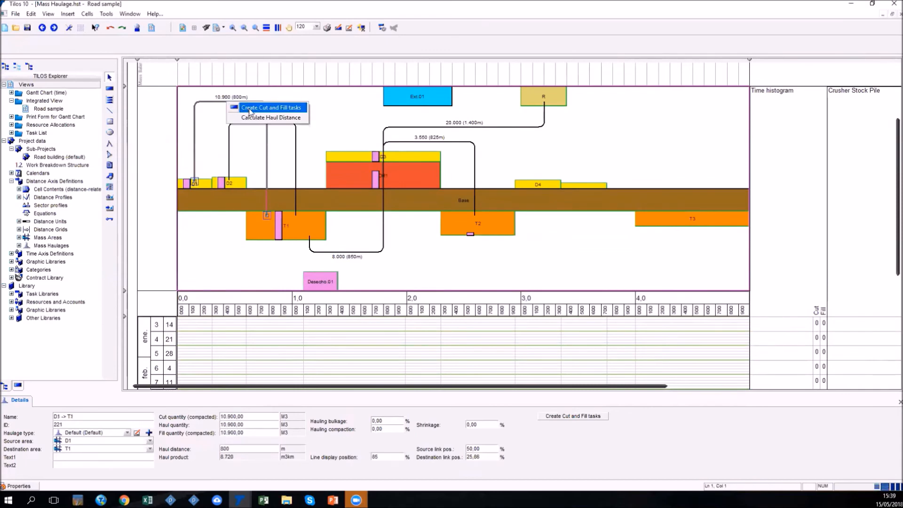
{"action": "left_click", "coordinate": [250, 111]}
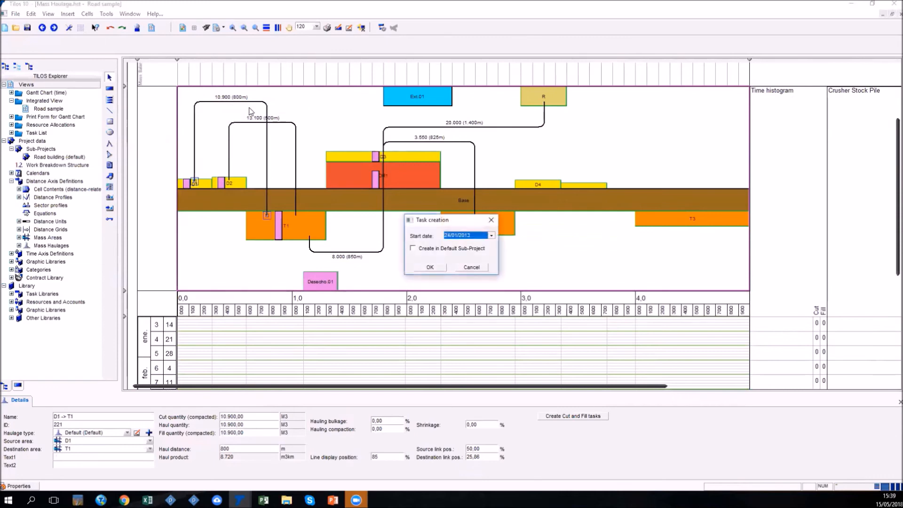
{"action": "left_click", "coordinate": [430, 267]}
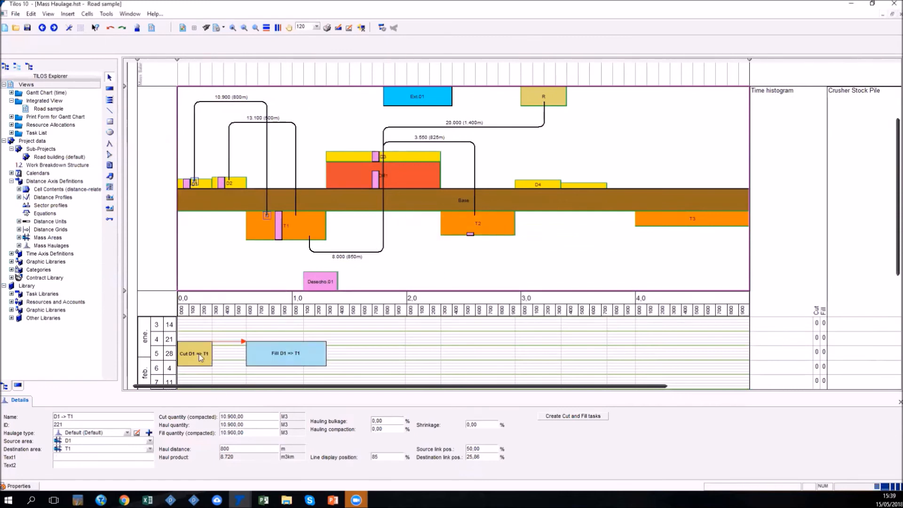
{"action": "scroll", "coordinate": [221, 323], "scroll_direction": "down", "scroll_amount": 1}
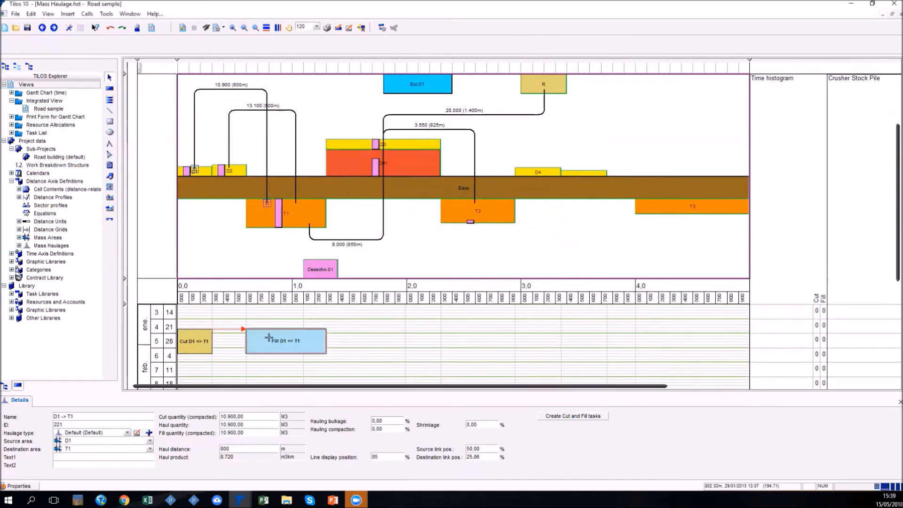
Step: Create the cut and fill tasks for the D2 to T1 haulage, accepting the proposed start date
{"action": "left_click", "coordinate": [277, 110]}
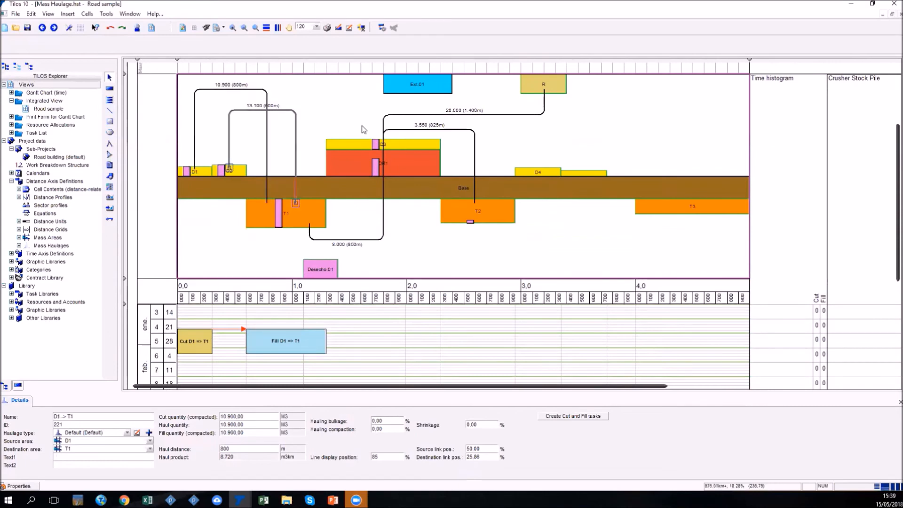
{"action": "right_click", "coordinate": [289, 109]}
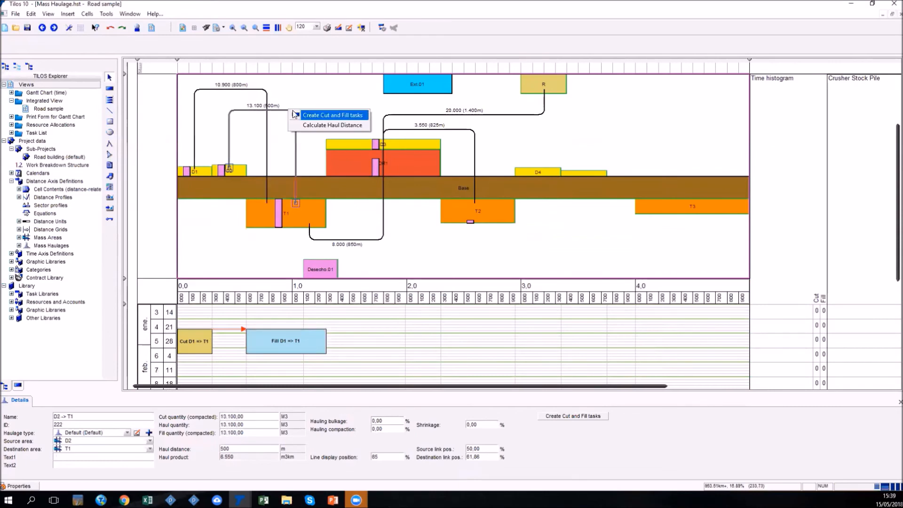
{"action": "left_click", "coordinate": [310, 114]}
{"action": "left_click", "coordinate": [441, 265]}
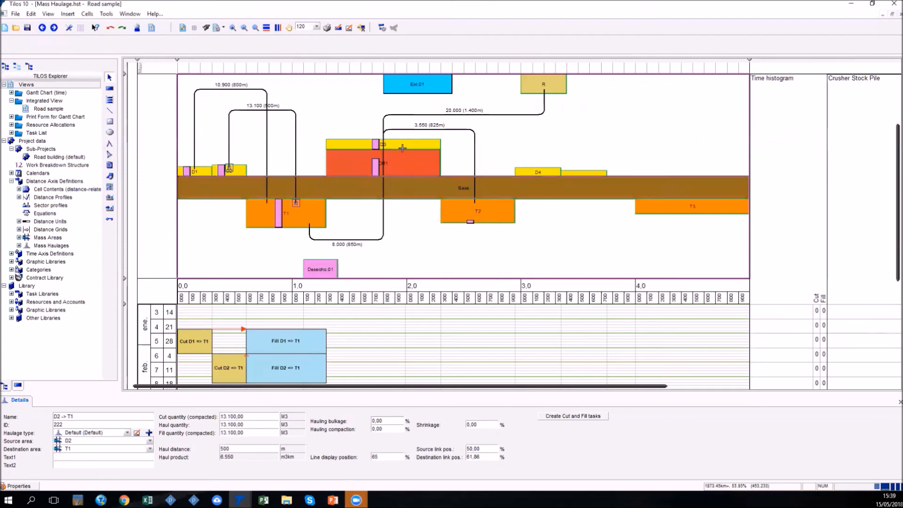
Step: Create the cut and fill tasks for the D3 to T1 haulage, accepting the proposed start date
{"action": "left_click", "coordinate": [370, 239]}
{"action": "right_click", "coordinate": [370, 239]}
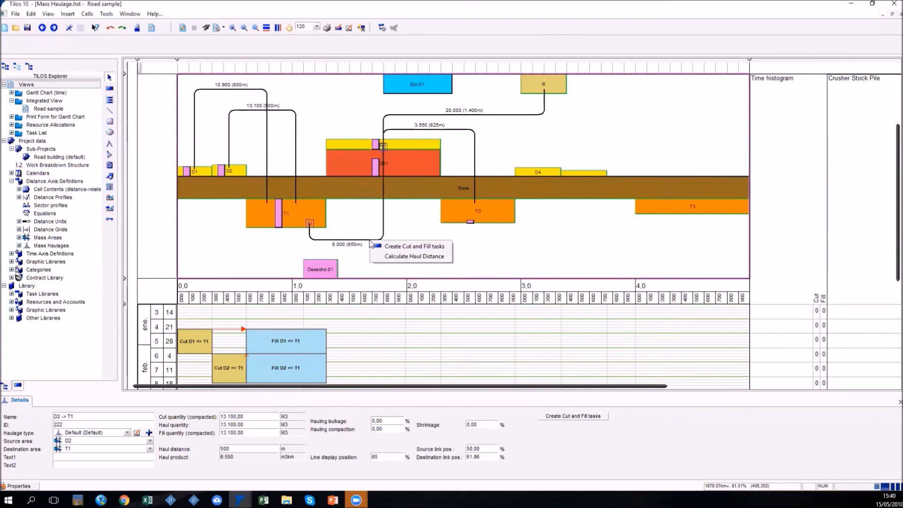
{"action": "left_click", "coordinate": [381, 245]}
{"action": "left_click", "coordinate": [430, 267]}
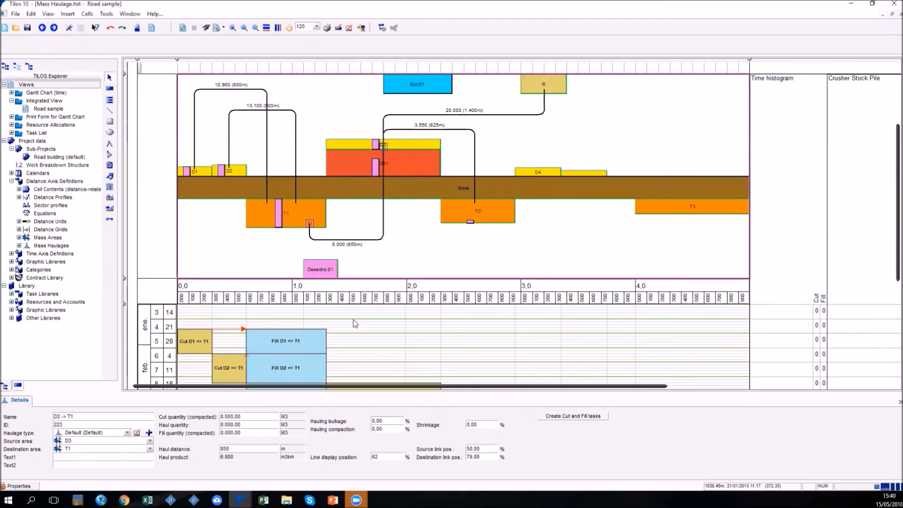
{"action": "scroll", "coordinate": [352, 323], "scroll_direction": "down", "scroll_amount": 2}
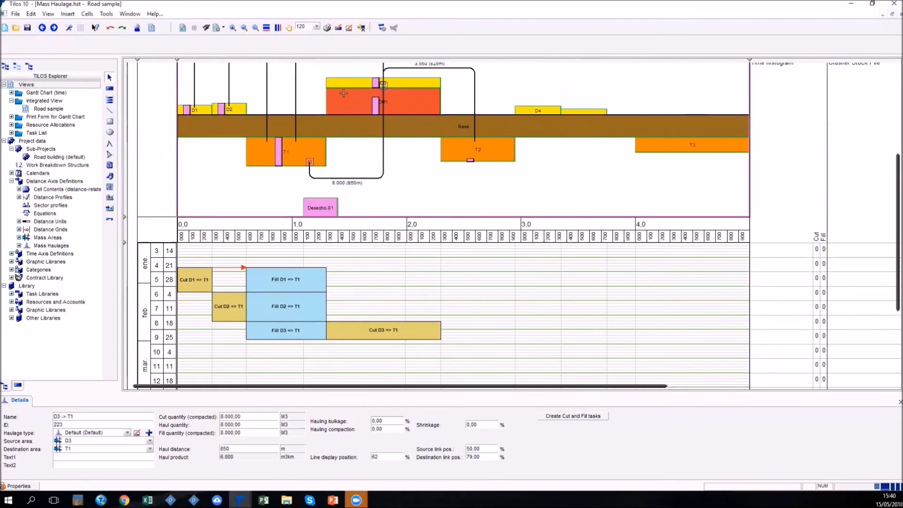
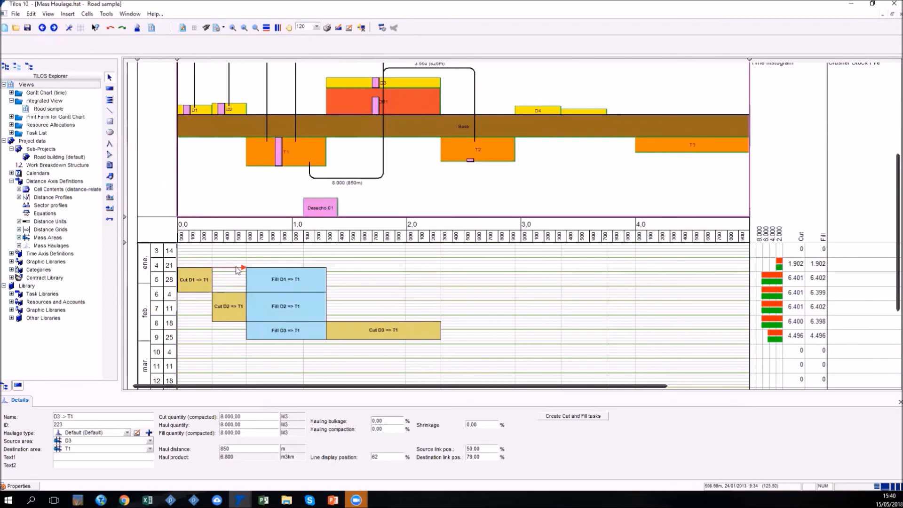
Step: Inspect the link between the D1 to T1 cut and fill tasks, and collapse the Crusher Stock Pile column
{"action": "left_click", "coordinate": [231, 267]}
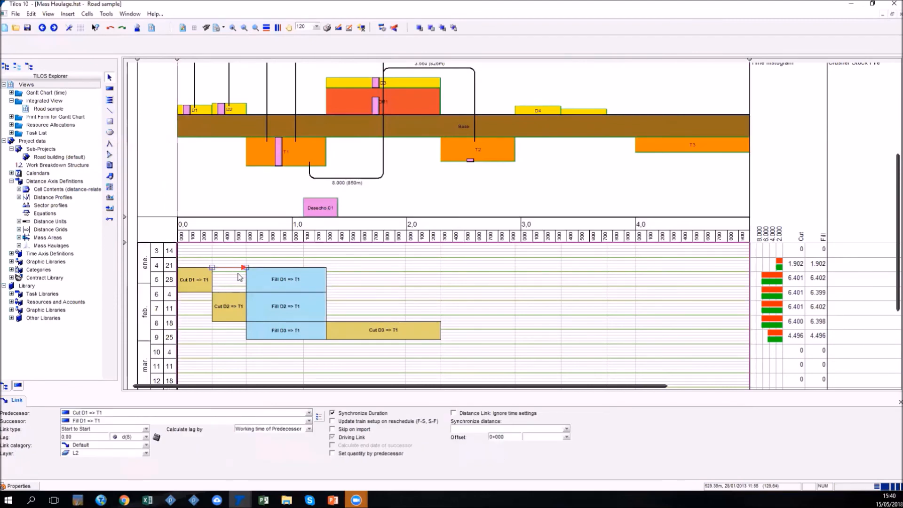
{"action": "left_click_drag", "start_coordinate": [621, 389], "coordinate": [740, 388]}
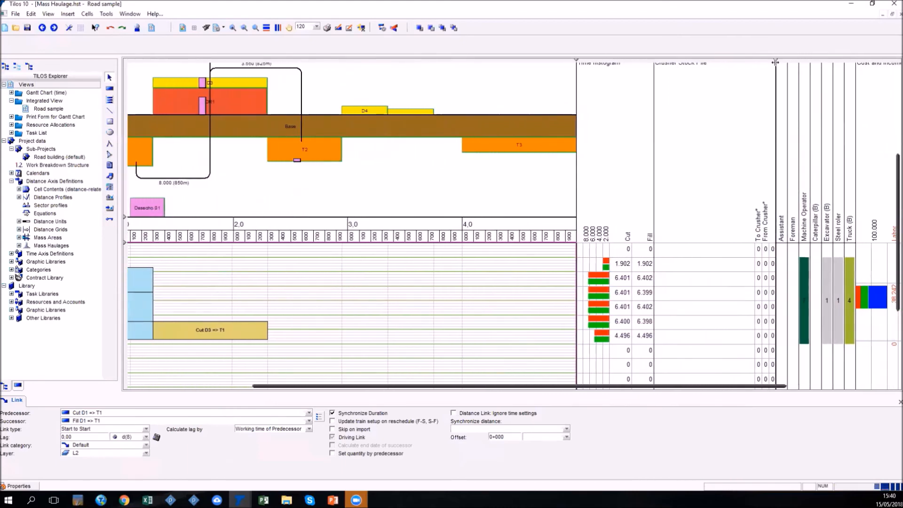
{"action": "left_click_drag", "start_coordinate": [776, 58], "coordinate": [654, 73]}
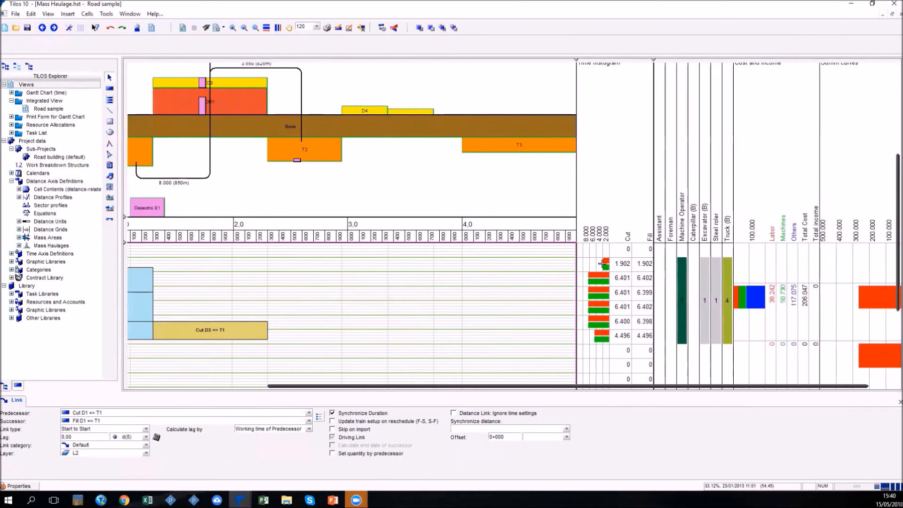
Step: Examine the cut and fill histogram with the resource, cost and sum curve columns beside the schedule
{"action": "left_click_drag", "start_coordinate": [462, 387], "coordinate": [336, 387]}
{"action": "scroll", "coordinate": [394, 332], "scroll_direction": "down", "scroll_amount": 1}
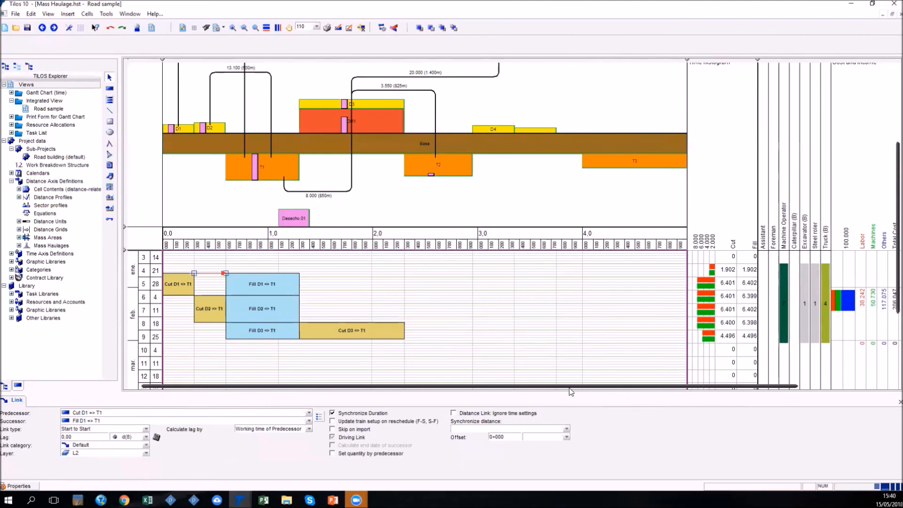
{"action": "left_click_drag", "start_coordinate": [569, 390], "coordinate": [691, 387]}
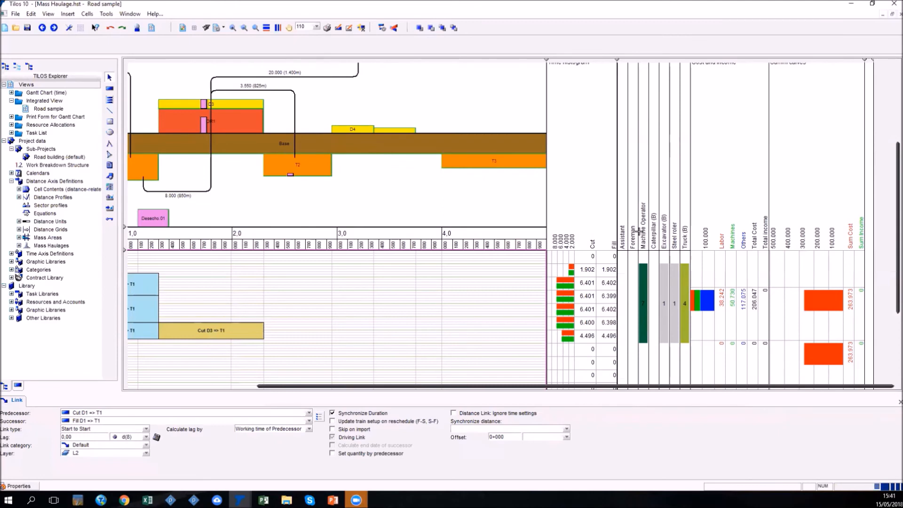
{"action": "left_click_drag", "start_coordinate": [288, 385], "coordinate": [259, 385]}
Step: Review the planned allocations of the D1 to T1 fill and cut tasks, expanding Excavator (B) to its fuel and operator
{"action": "left_click", "coordinate": [193, 291]}
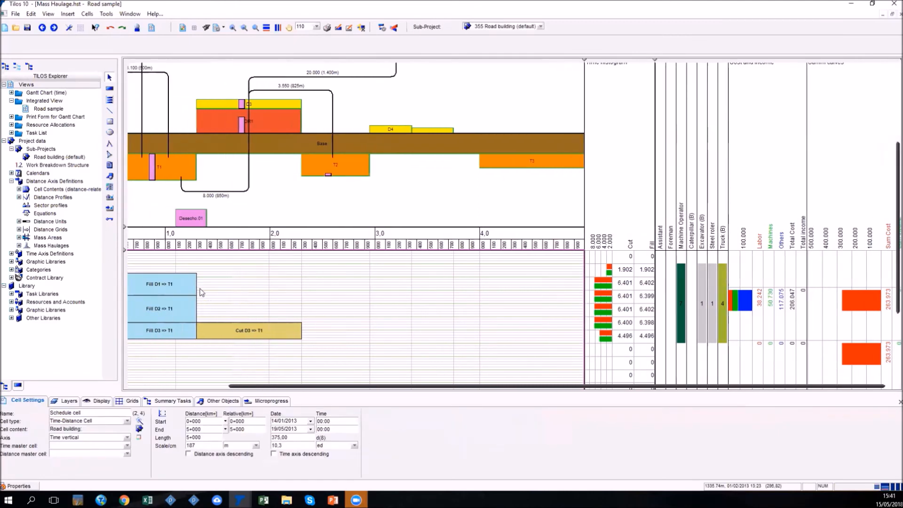
{"action": "left_click_drag", "start_coordinate": [287, 387], "coordinate": [205, 386]}
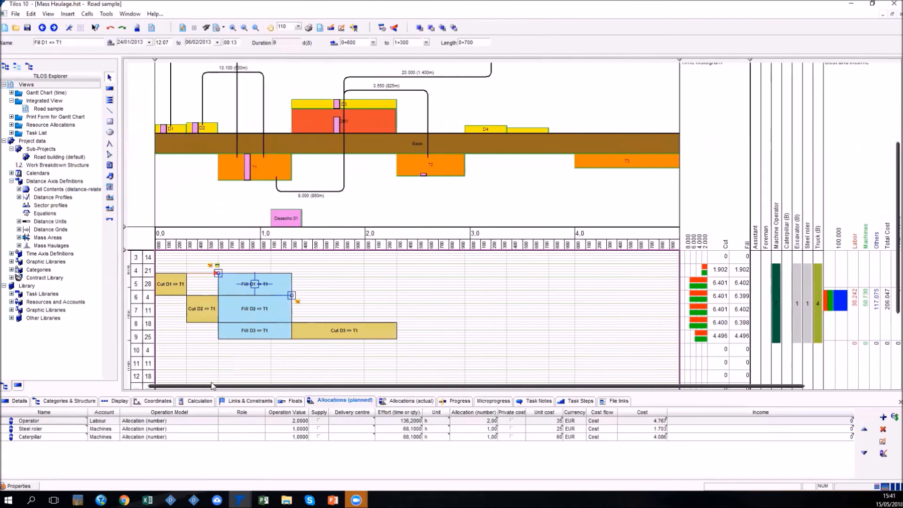
{"action": "left_click", "coordinate": [179, 294]}
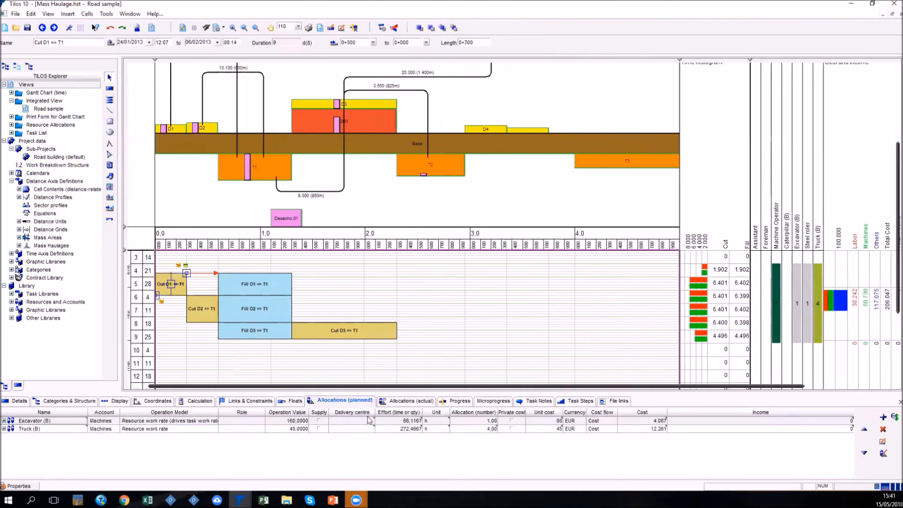
{"action": "left_click", "coordinate": [4, 421]}
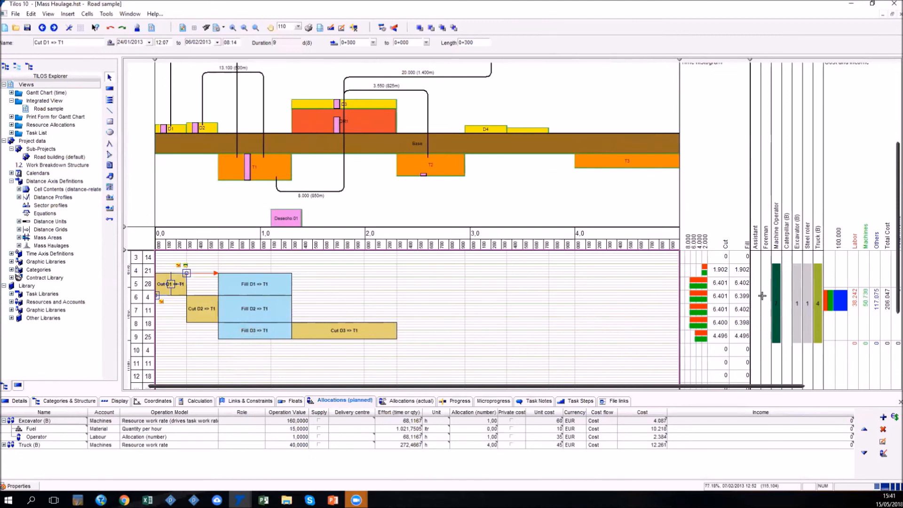
{"action": "left_click_drag", "start_coordinate": [770, 387], "coordinate": [871, 390]}
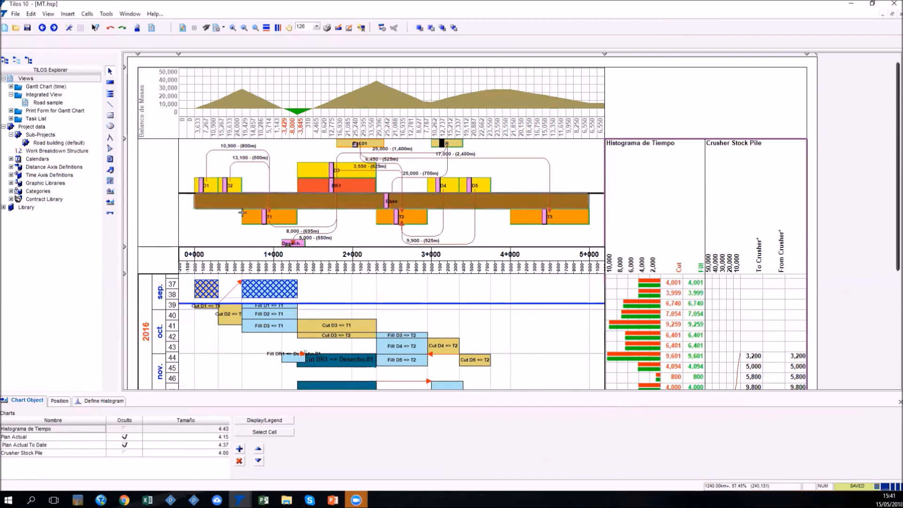
Step: In the MT.hsp project, examine the hatched D1 to T1 cut and fill tasks above the blue date line
{"action": "scroll", "coordinate": [160, 316], "scroll_direction": "up", "scroll_amount": 4}
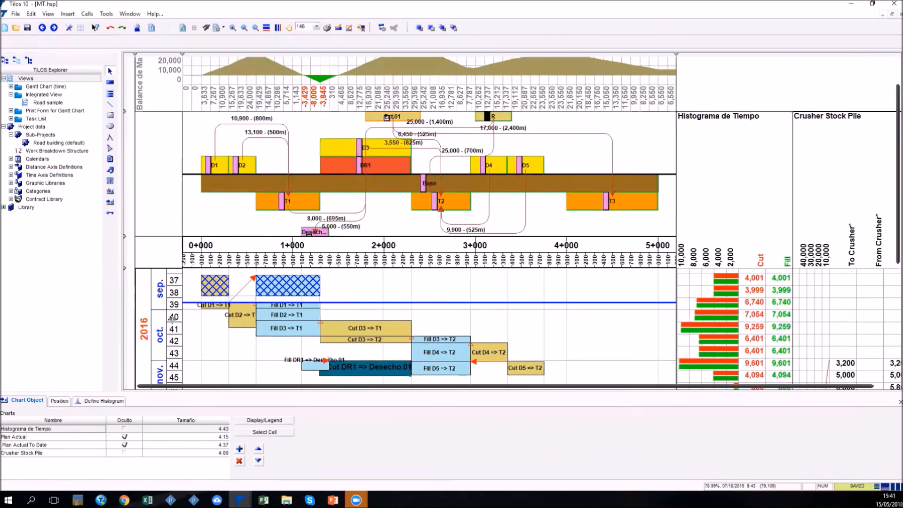
{"action": "scroll", "coordinate": [201, 317], "scroll_direction": "up", "scroll_amount": 1}
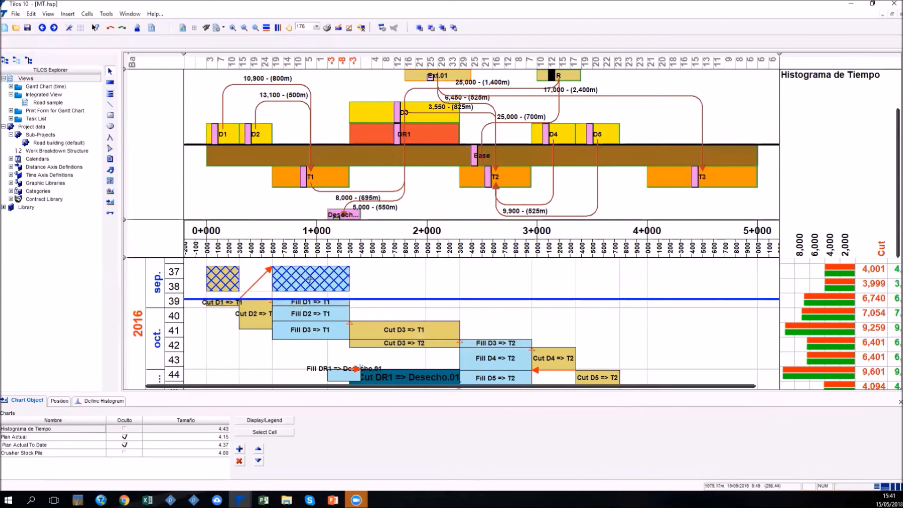
{"action": "left_click", "coordinate": [219, 280]}
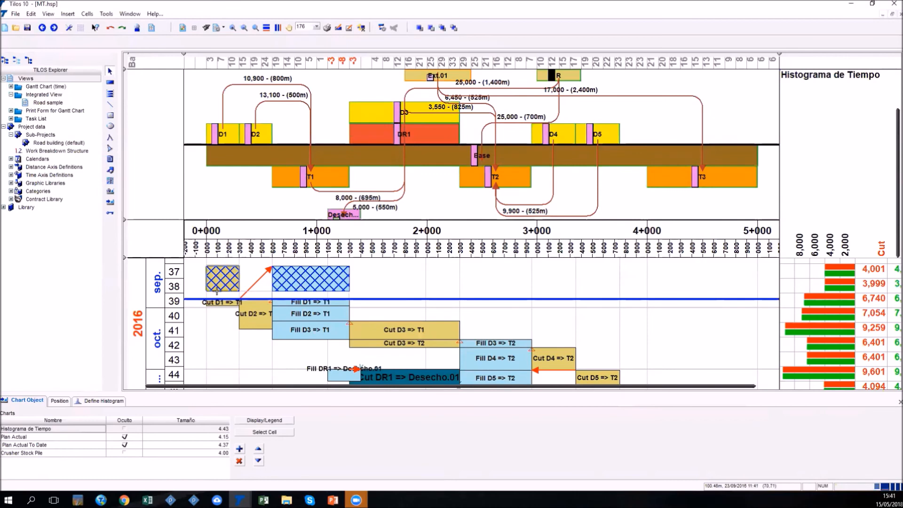
{"action": "left_click", "coordinate": [221, 288]}
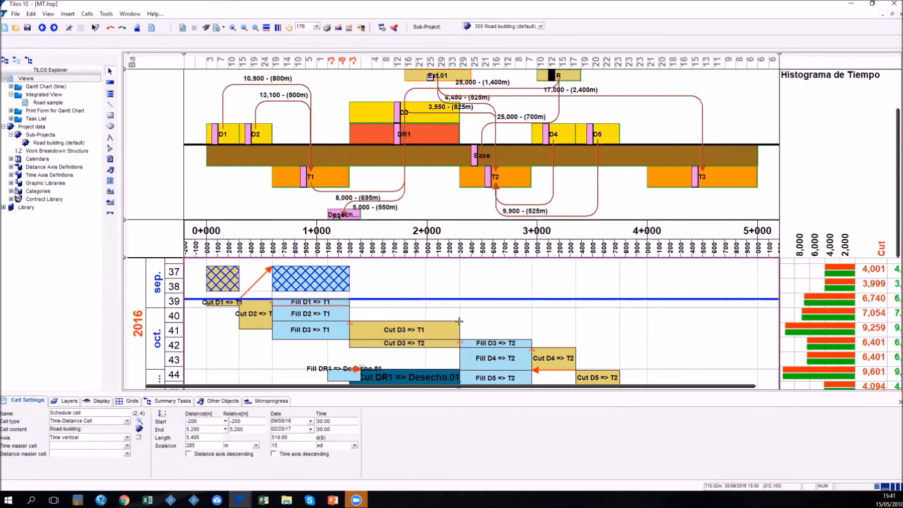
Step: Examine the weekly cut and fill histogram and the Crusher Stock Pile columns alongside the DR1 to R tasks
{"action": "left_click_drag", "start_coordinate": [594, 390], "coordinate": [755, 392]}
{"action": "scroll", "coordinate": [746, 332], "scroll_direction": "down", "scroll_amount": 3}
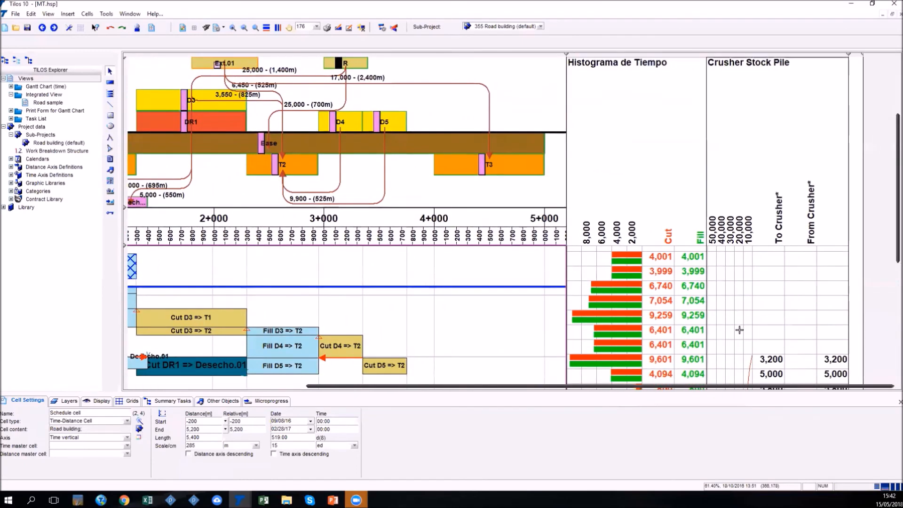
{"action": "scroll", "coordinate": [737, 330], "scroll_direction": "down", "scroll_amount": 1}
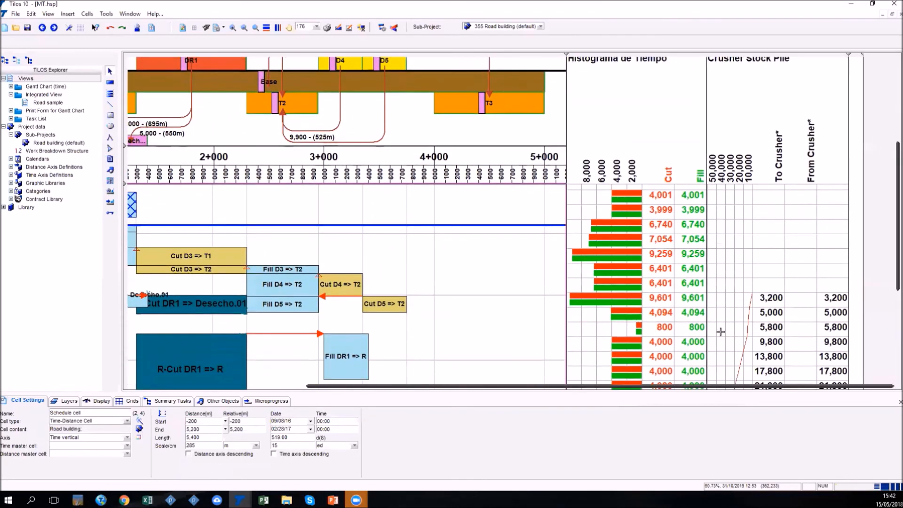
{"action": "scroll", "coordinate": [349, 314], "scroll_direction": "down", "scroll_amount": 1}
{"action": "scroll", "coordinate": [349, 314], "scroll_direction": "down", "scroll_amount": 5}
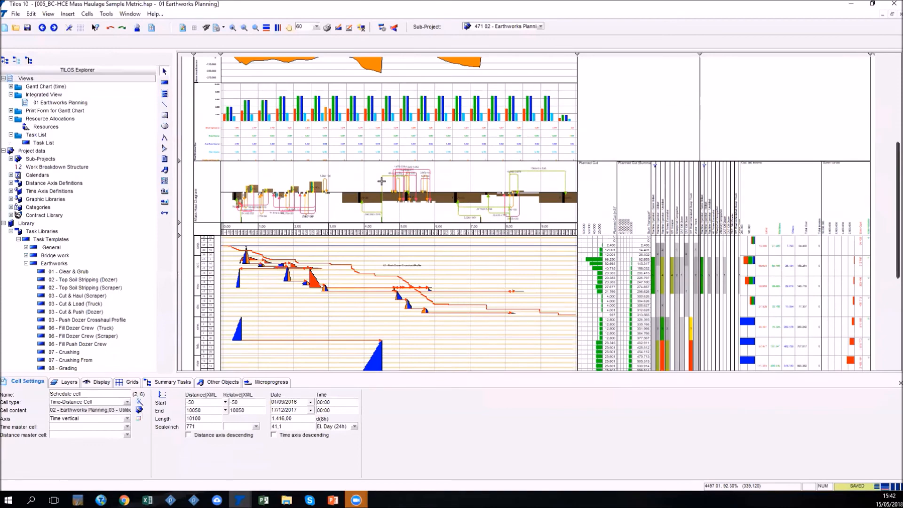
Step: In the 005_BC-HCE Mass Haulage Sample Metric project, examine the elevation profile and the road layout around the bridge
{"action": "scroll", "coordinate": [381, 181], "scroll_direction": "up", "scroll_amount": 5}
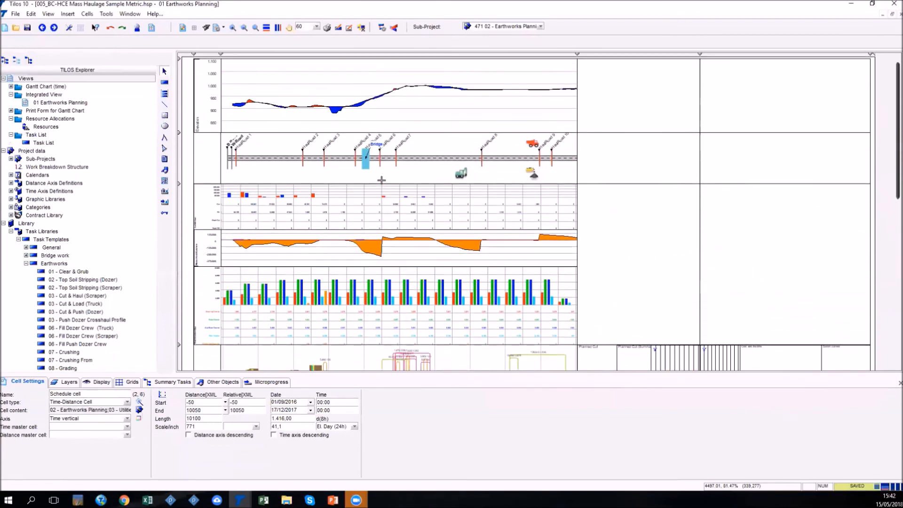
{"action": "scroll", "coordinate": [237, 92], "scroll_direction": "up", "scroll_amount": 1}
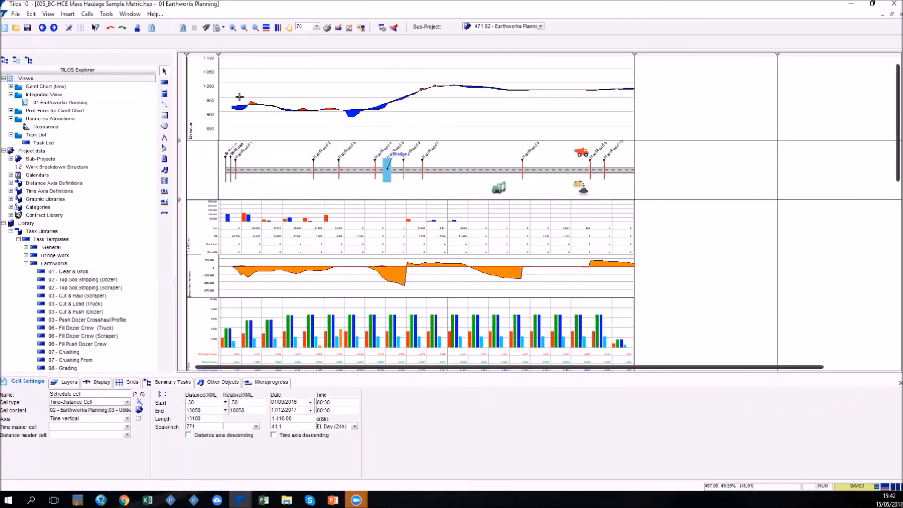
{"action": "scroll", "coordinate": [239, 96], "scroll_direction": "up", "scroll_amount": 1}
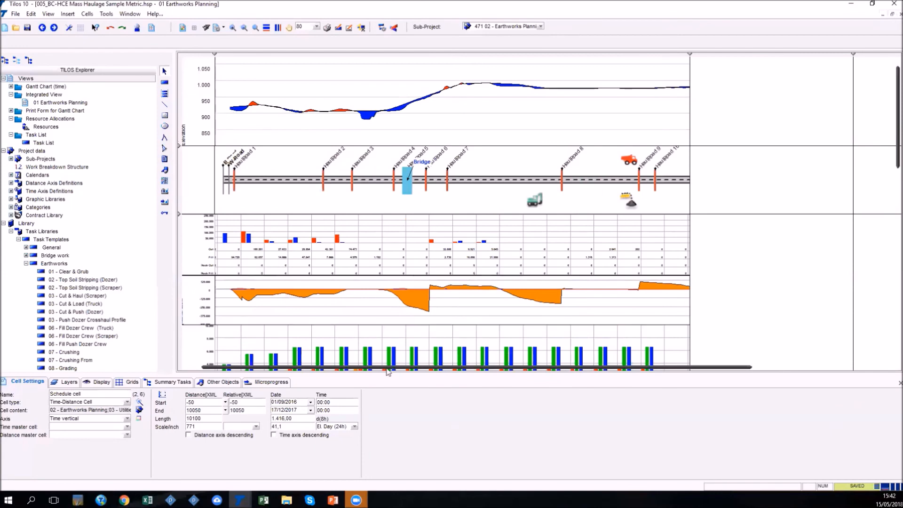
{"action": "left_click_drag", "start_coordinate": [381, 370], "coordinate": [362, 370]}
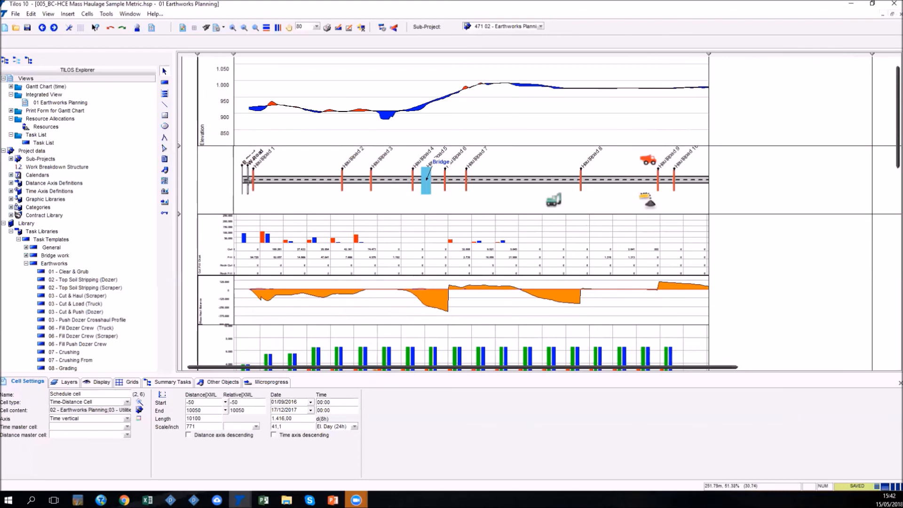
{"action": "left_click", "coordinate": [424, 185]}
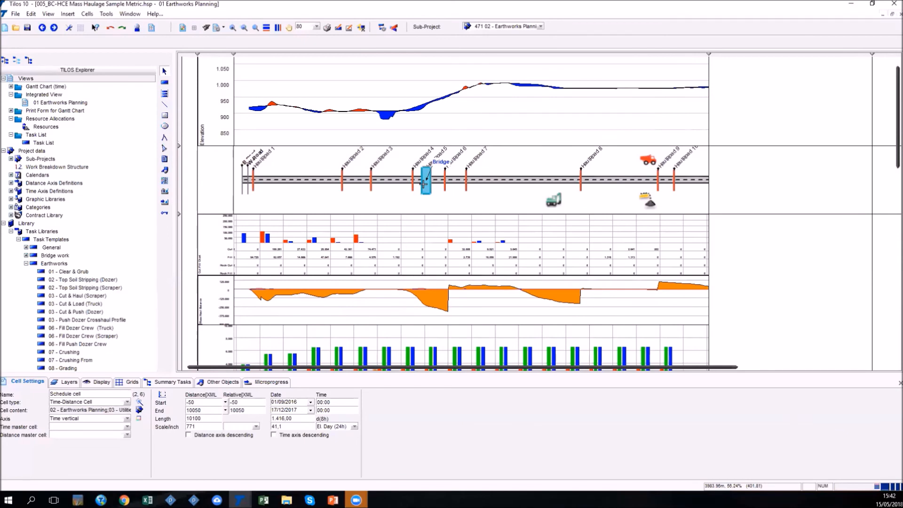
Step: Examine the cut and fill chart, mass haul balance and road course quantities down to the mass haul diagram
{"action": "scroll", "coordinate": [261, 230], "scroll_direction": "down", "scroll_amount": 1}
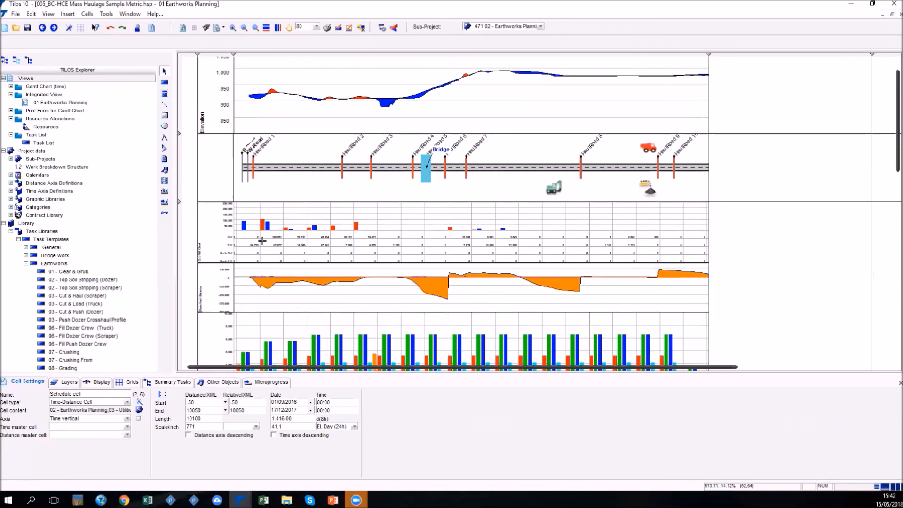
{"action": "scroll", "coordinate": [260, 251], "scroll_direction": "down", "scroll_amount": 1}
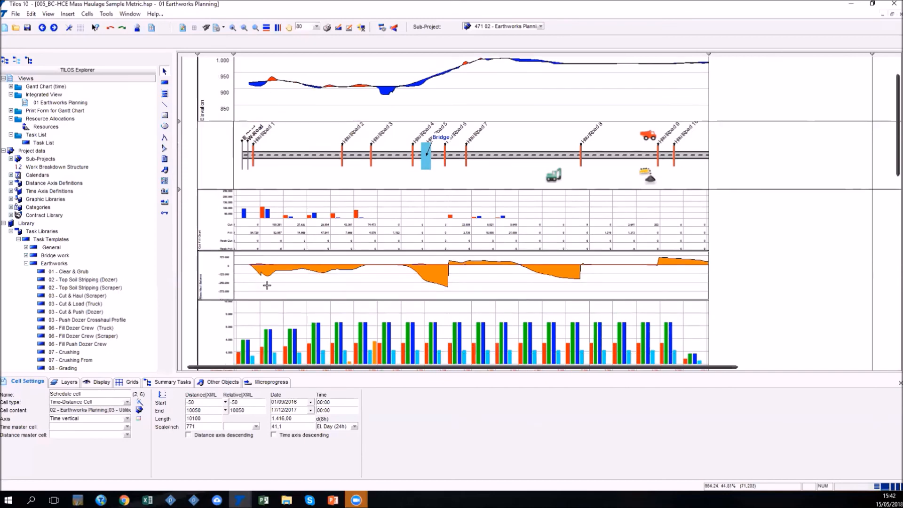
{"action": "scroll", "coordinate": [281, 276], "scroll_direction": "down", "scroll_amount": 4}
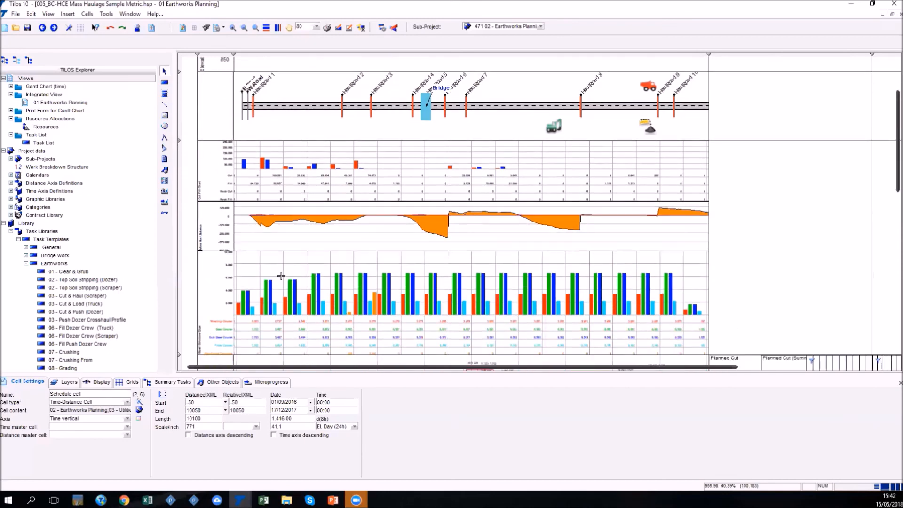
{"action": "scroll", "coordinate": [281, 276], "scroll_direction": "down", "scroll_amount": 2}
{"action": "scroll", "coordinate": [255, 296], "scroll_direction": "up", "scroll_amount": 1}
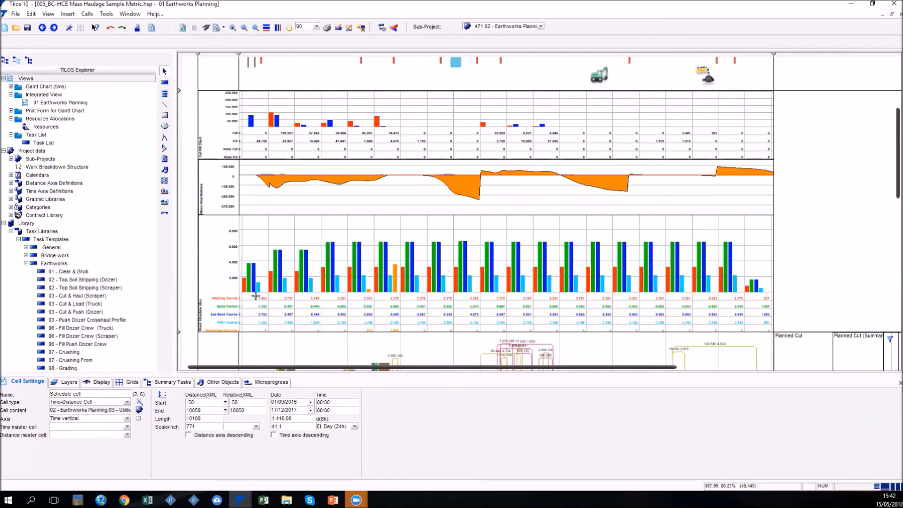
{"action": "scroll", "coordinate": [256, 295], "scroll_direction": "up", "scroll_amount": 2}
{"action": "scroll", "coordinate": [239, 295], "scroll_direction": "down", "scroll_amount": 1}
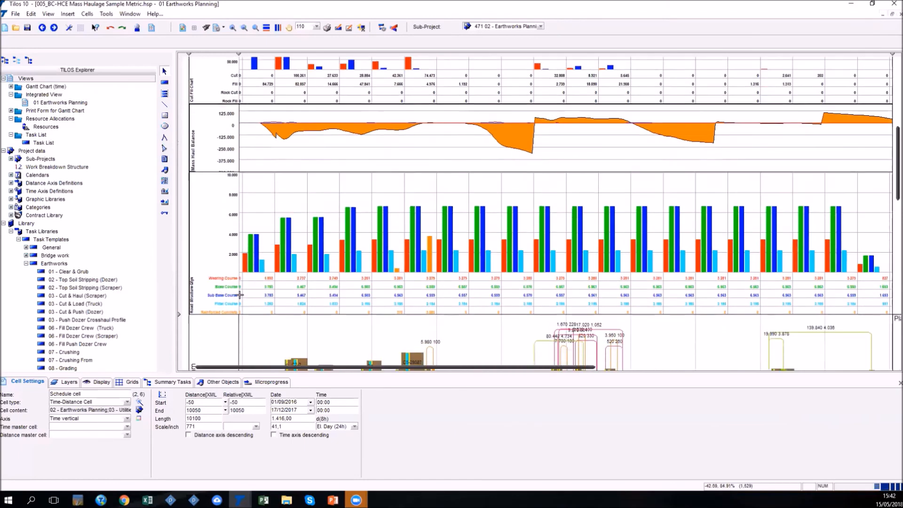
{"action": "scroll", "coordinate": [240, 295], "scroll_direction": "down", "scroll_amount": 3}
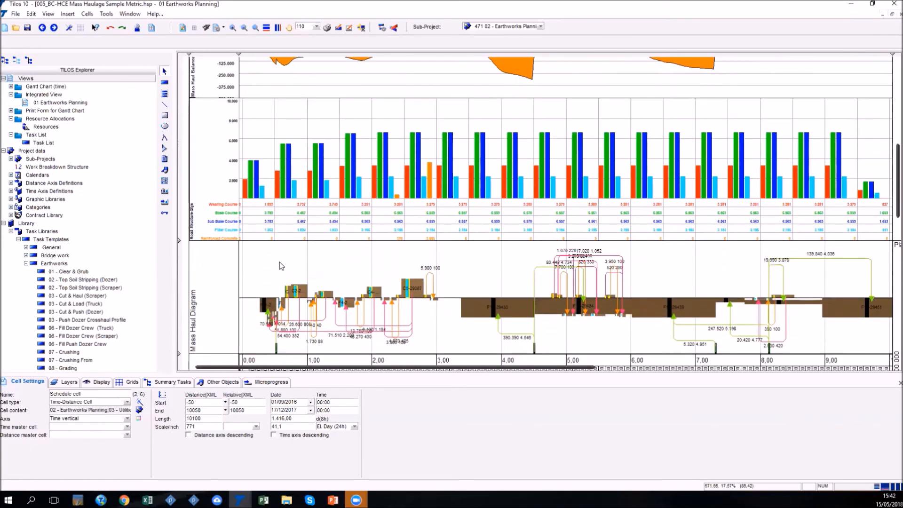
Step: Examine the mass haul diagram and the 03 - Push Dozer Crosshaul Profile tasks in the time-distance schedule below it
{"action": "scroll", "coordinate": [281, 266], "scroll_direction": "down", "scroll_amount": 3}
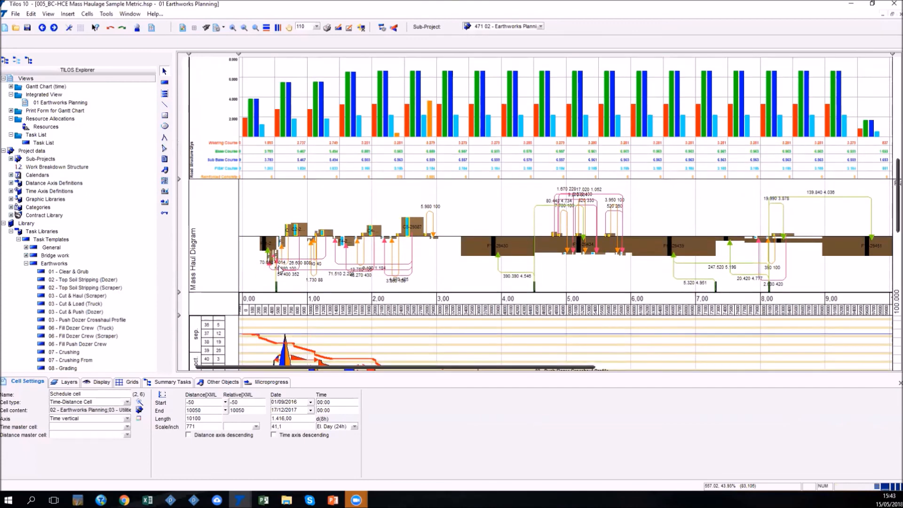
{"action": "scroll", "coordinate": [280, 269], "scroll_direction": "down", "scroll_amount": 3}
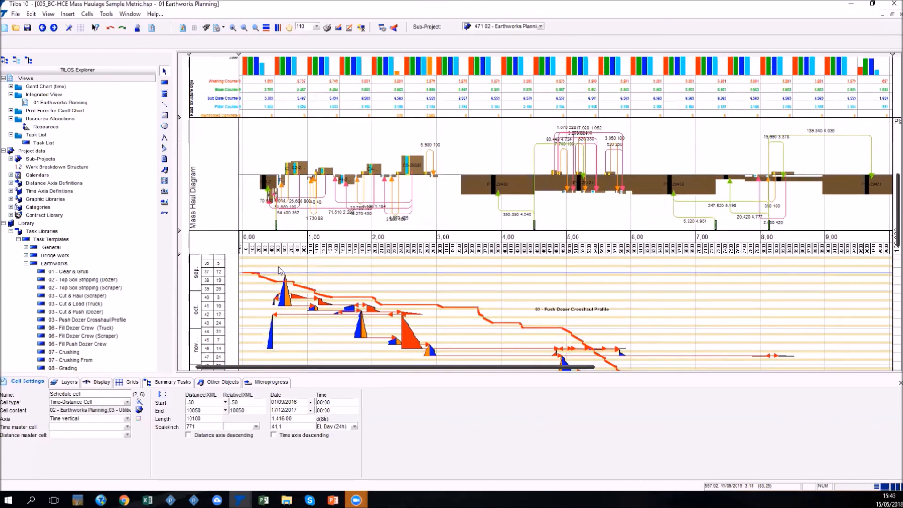
{"action": "scroll", "coordinate": [281, 269], "scroll_direction": "down", "scroll_amount": 1}
{"action": "scroll", "coordinate": [279, 269], "scroll_direction": "down", "scroll_amount": 1}
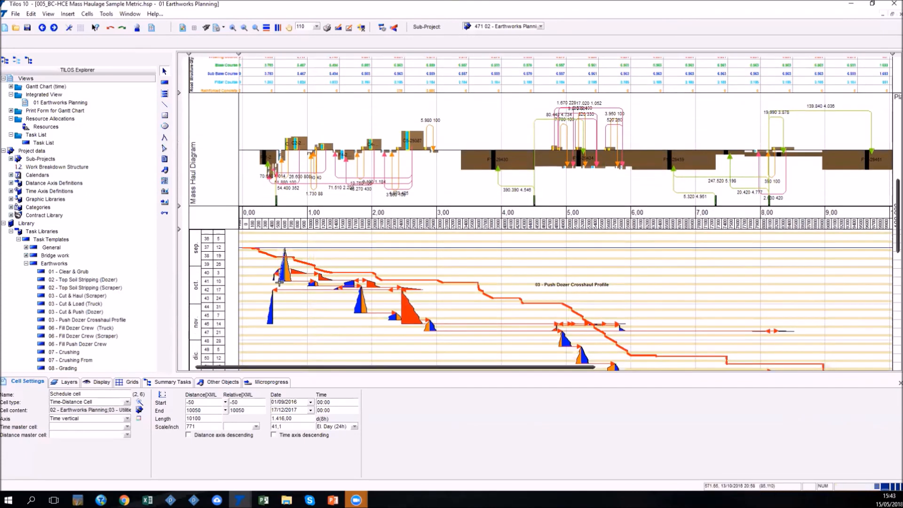
{"action": "scroll", "coordinate": [282, 291], "scroll_direction": "up", "scroll_amount": 3}
{"action": "scroll", "coordinate": [281, 290], "scroll_direction": "up", "scroll_amount": 3}
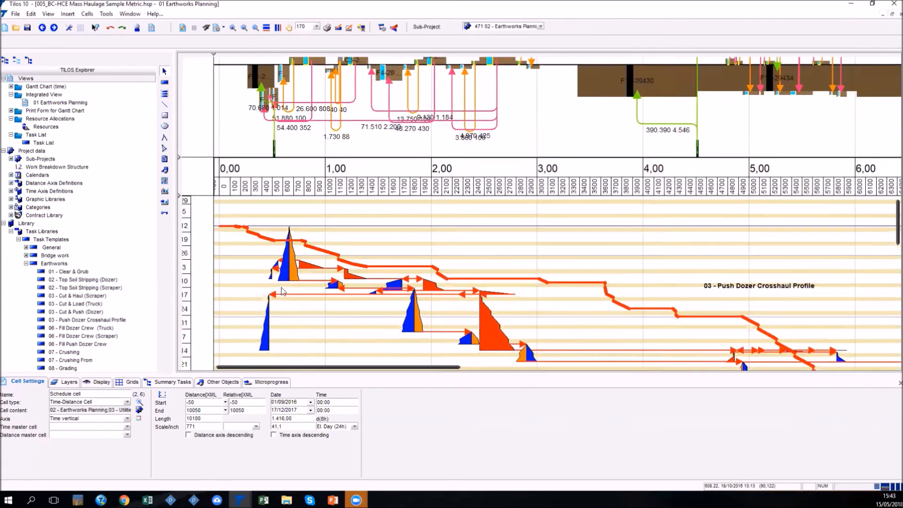
Step: Select the blue fill task C2-29365 to F2-29366 and review its categories, coordinates and calculation settings
{"action": "left_click", "coordinate": [279, 275]}
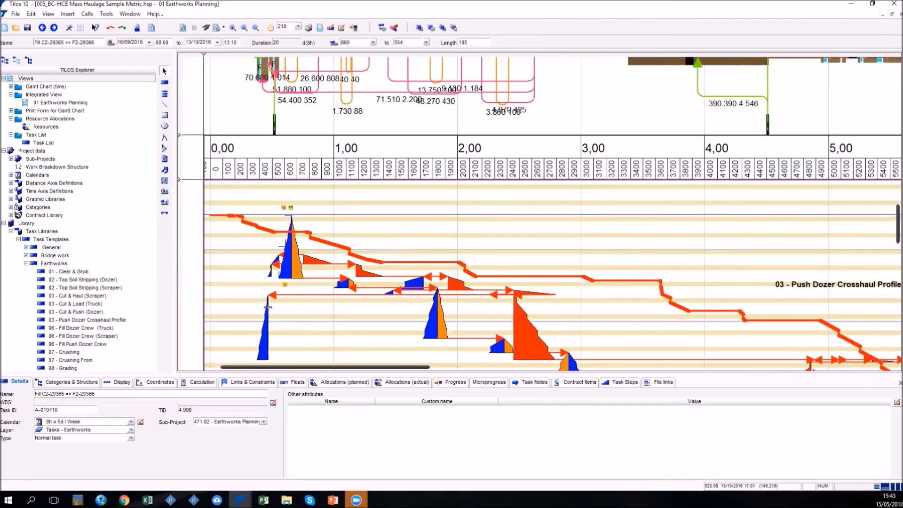
{"action": "left_click", "coordinate": [56, 384]}
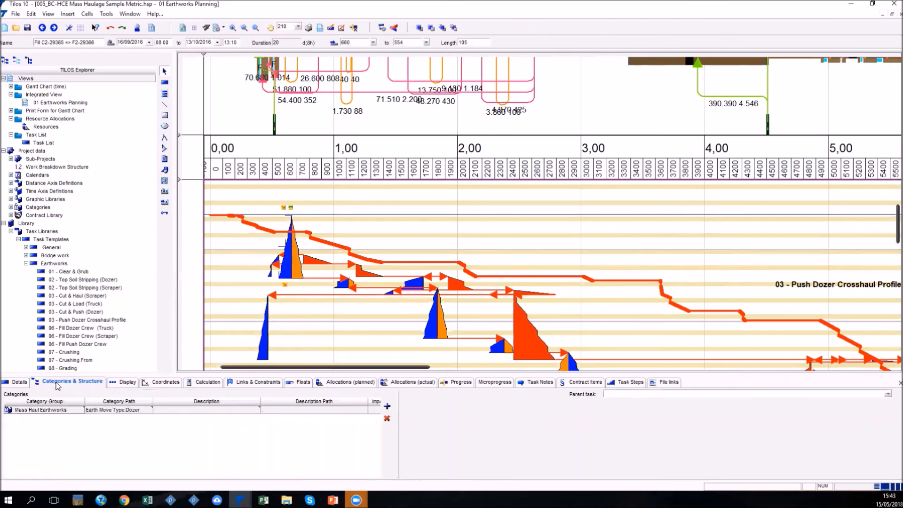
{"action": "left_click", "coordinate": [120, 381]}
{"action": "left_click", "coordinate": [150, 382]}
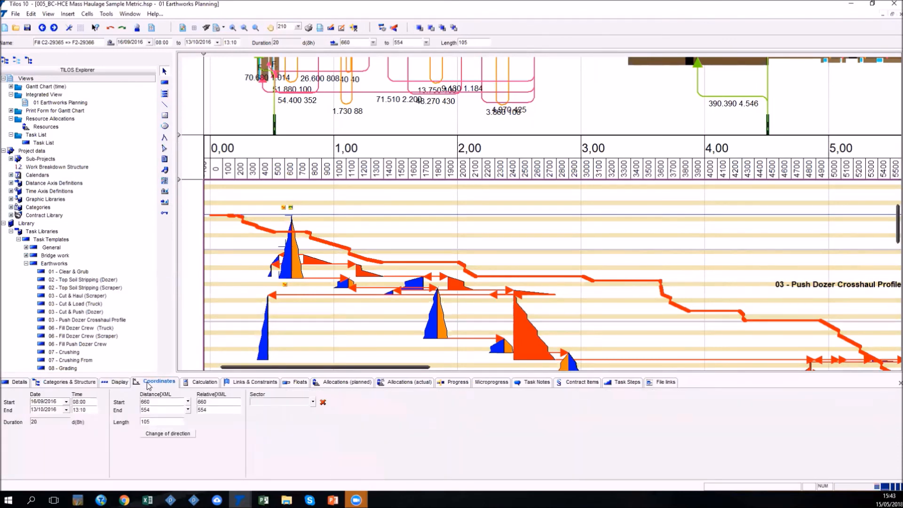
{"action": "left_click", "coordinate": [202, 382]}
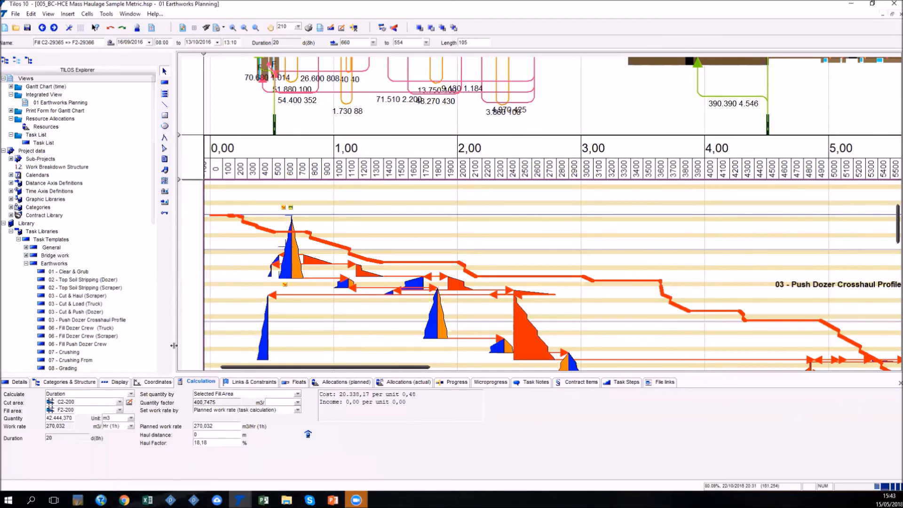
{"action": "left_click", "coordinate": [147, 384]}
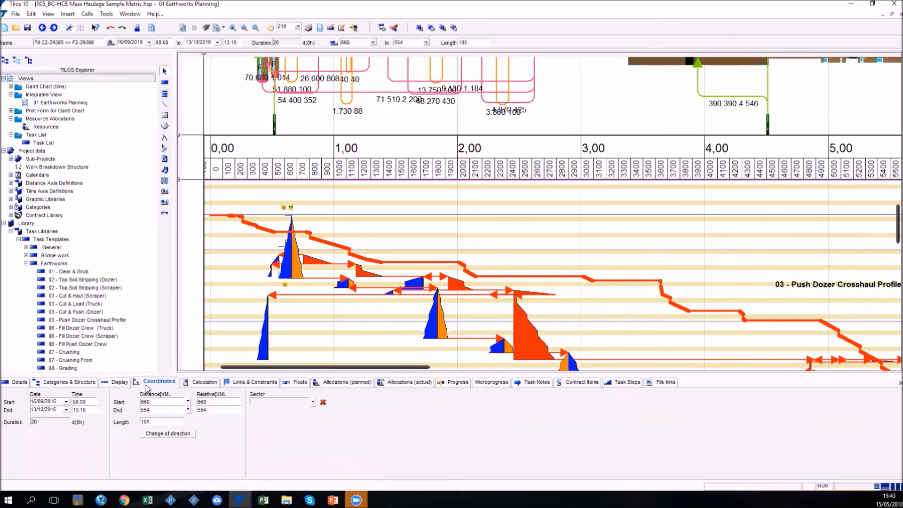
{"action": "left_click", "coordinate": [210, 385]}
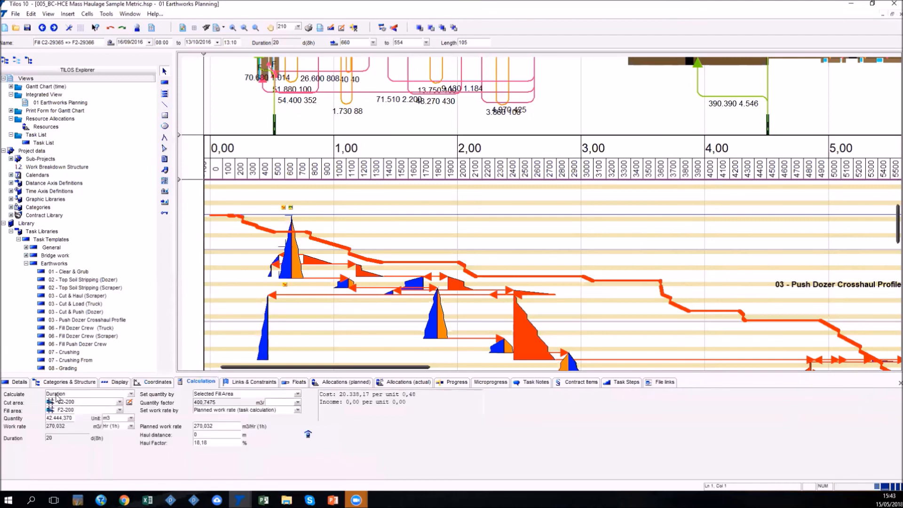
Step: Examine the planned cut histograms, labour and machine allocations, and cost and income columns beside the time-distance schedule
{"action": "scroll", "coordinate": [472, 310], "scroll_direction": "down", "scroll_amount": 1}
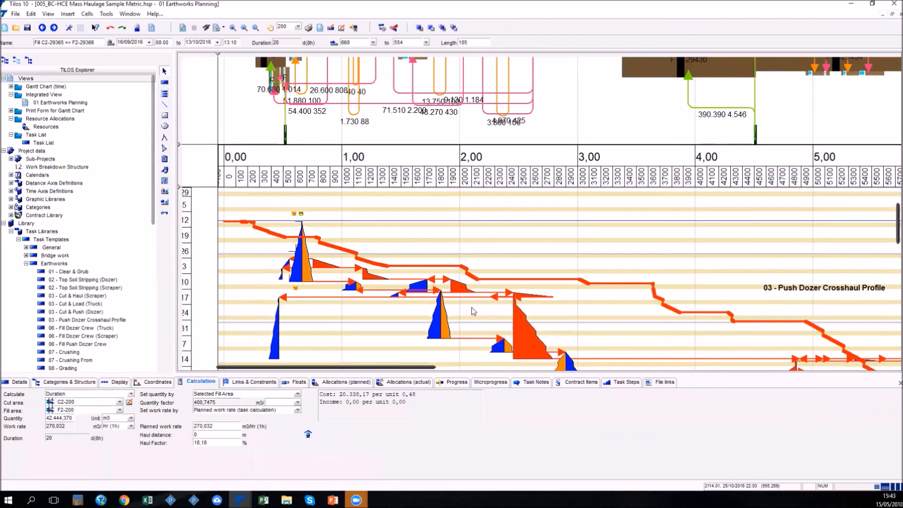
{"action": "scroll", "coordinate": [474, 312], "scroll_direction": "down", "scroll_amount": 2}
{"action": "scroll", "coordinate": [474, 167], "scroll_direction": "up", "scroll_amount": 3}
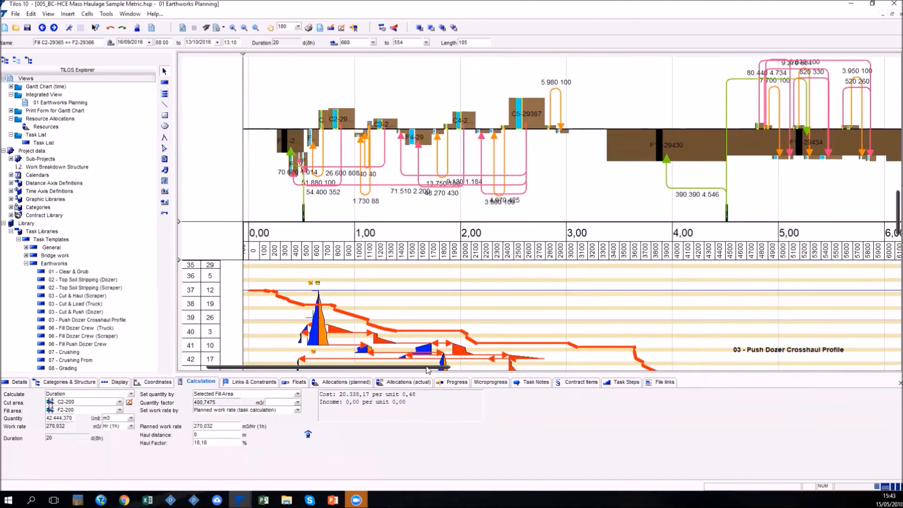
{"action": "left_click_drag", "start_coordinate": [427, 370], "coordinate": [780, 377]}
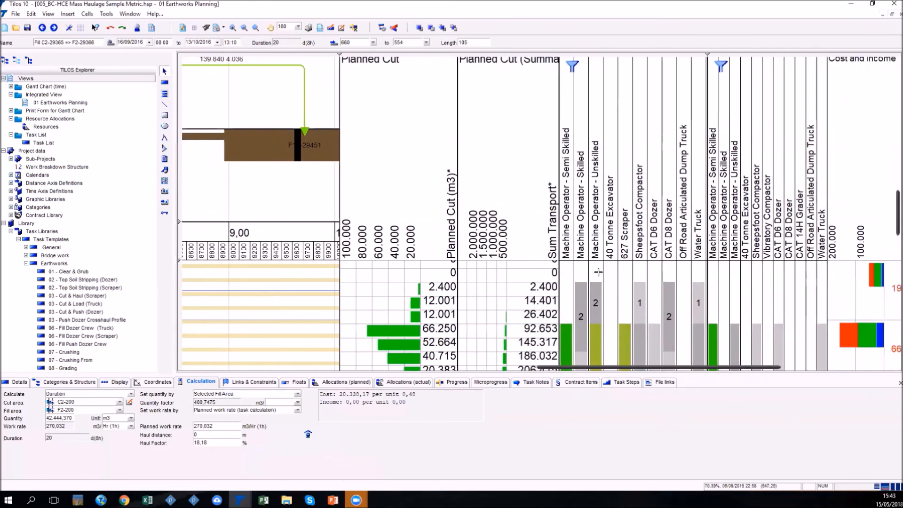
{"action": "scroll", "coordinate": [598, 272], "scroll_direction": "down", "scroll_amount": 4}
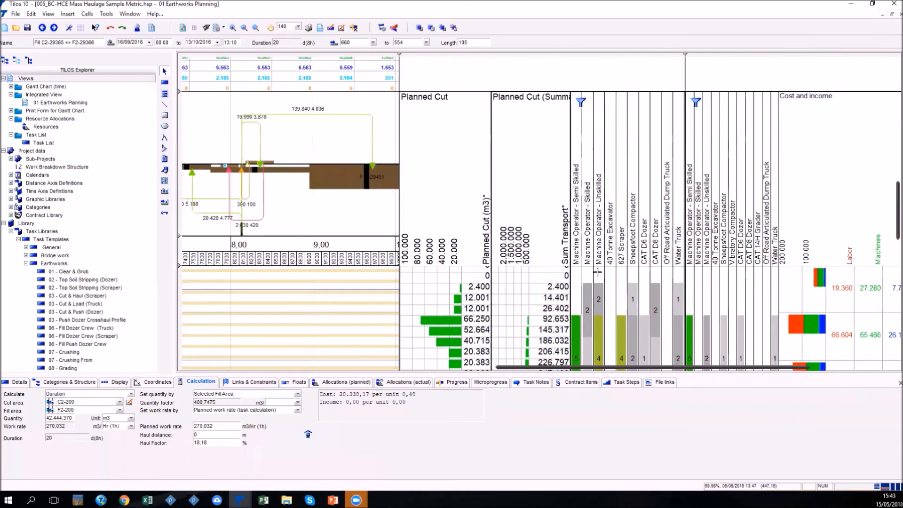
{"action": "left_click_drag", "start_coordinate": [625, 368], "coordinate": [668, 367]}
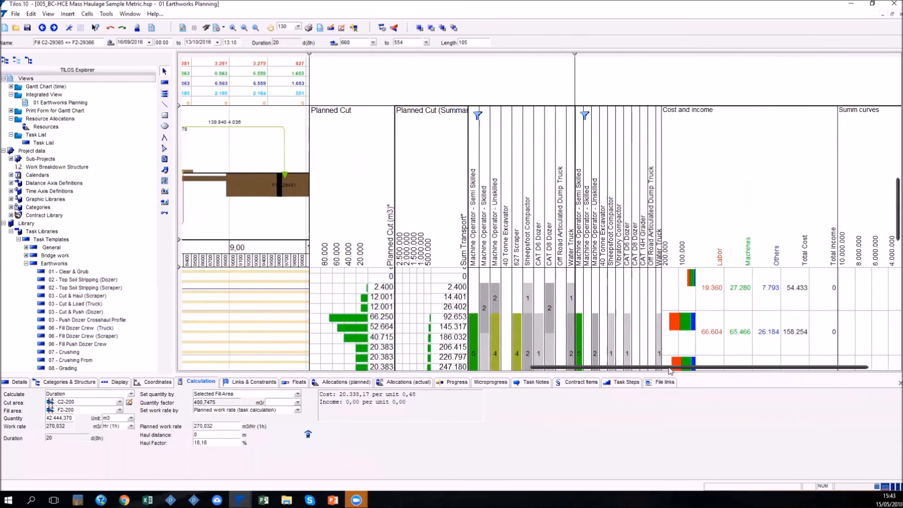
{"action": "scroll", "coordinate": [634, 273], "scroll_direction": "down", "scroll_amount": 3}
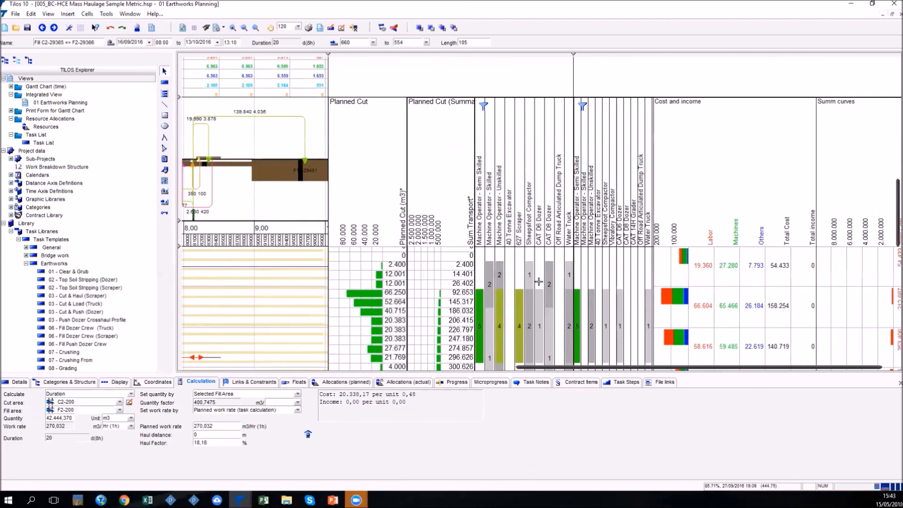
{"action": "scroll", "coordinate": [538, 283], "scroll_direction": "down", "scroll_amount": 1}
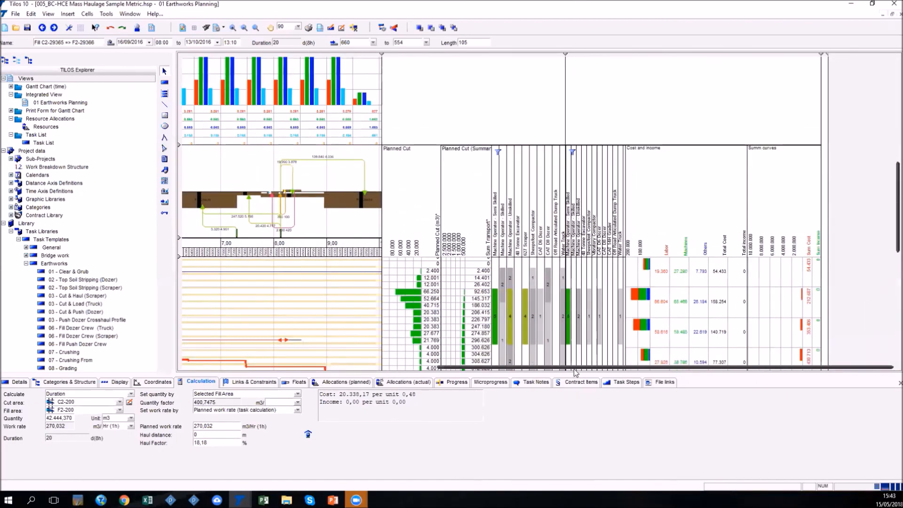
Step: Return to the time-distance diagram and examine the earthworks tasks from September onwards below the mass haul diagram
{"action": "left_click_drag", "start_coordinate": [573, 370], "coordinate": [322, 369]}
{"action": "scroll", "coordinate": [334, 311], "scroll_direction": "down", "scroll_amount": 1}
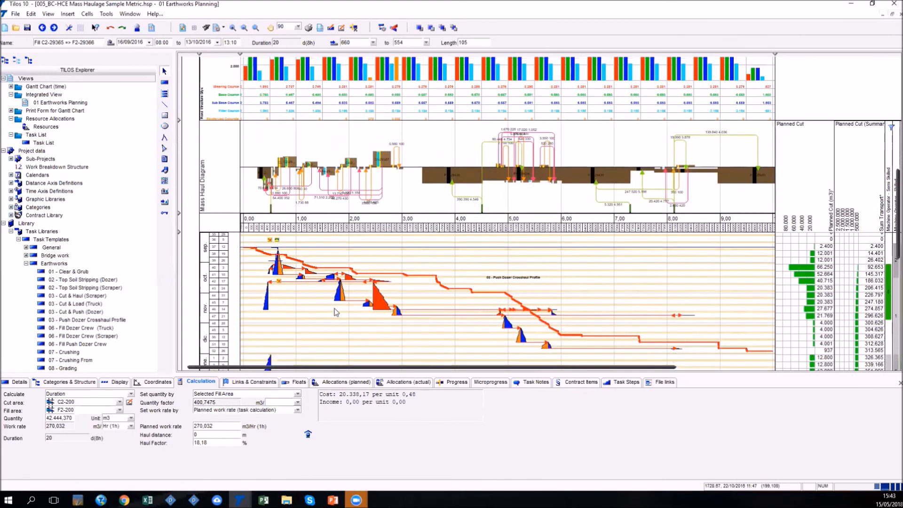
{"action": "scroll", "coordinate": [335, 311], "scroll_direction": "down", "scroll_amount": 1}
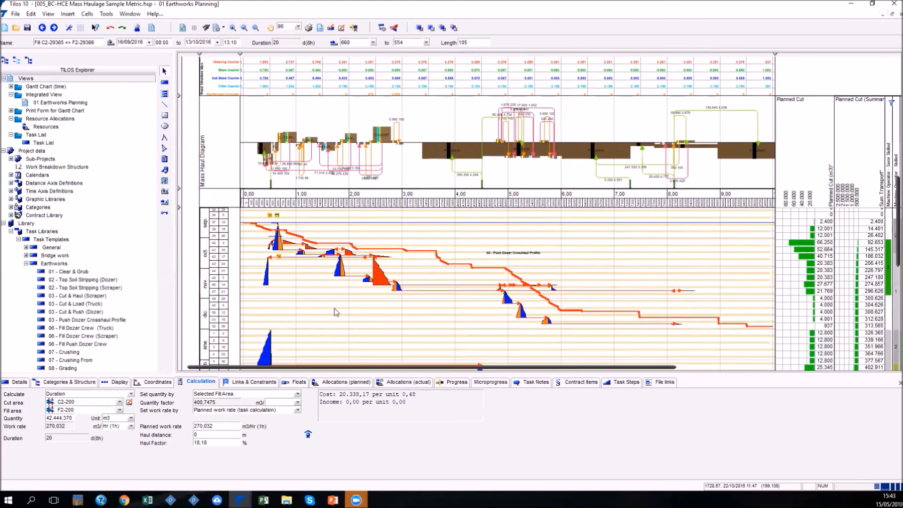
{"action": "scroll", "coordinate": [336, 311], "scroll_direction": "down", "scroll_amount": 3}
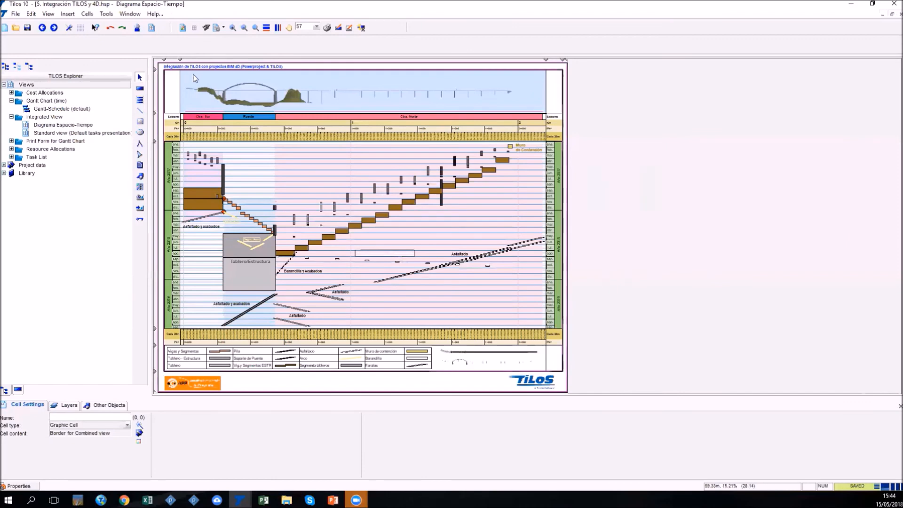
Step: In the 5. Integración TILOS y 4D project, examine the bridge profile above the Ctra. Sur, Puente and Ctra. Norte sectors
{"action": "scroll", "coordinate": [203, 85], "scroll_direction": "up", "scroll_amount": 3}
{"action": "scroll", "coordinate": [205, 91], "scroll_direction": "up", "scroll_amount": 3}
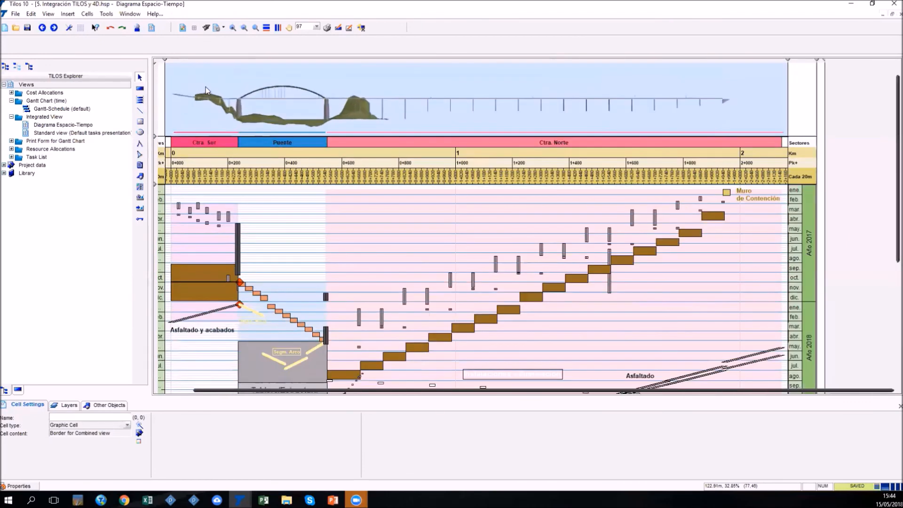
{"action": "scroll", "coordinate": [332, 154], "scroll_direction": "up", "scroll_amount": 1}
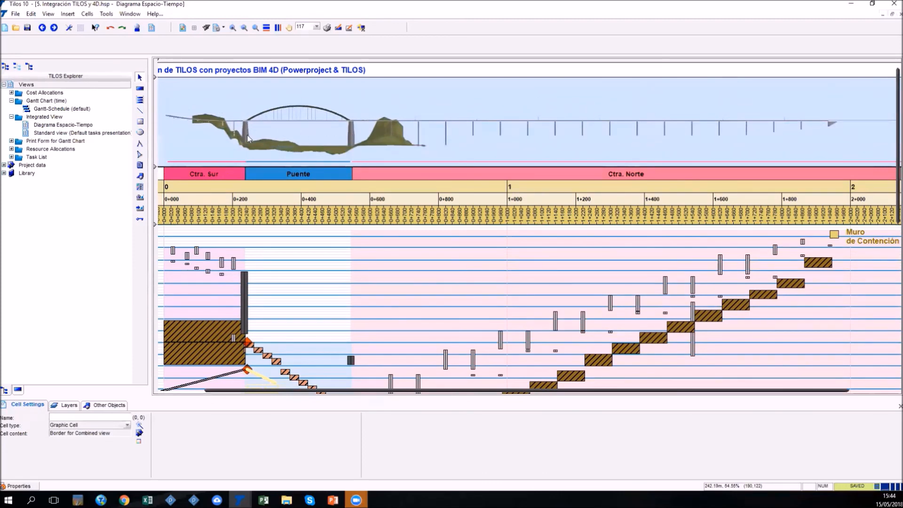
{"action": "scroll", "coordinate": [248, 138], "scroll_direction": "down", "scroll_amount": 3}
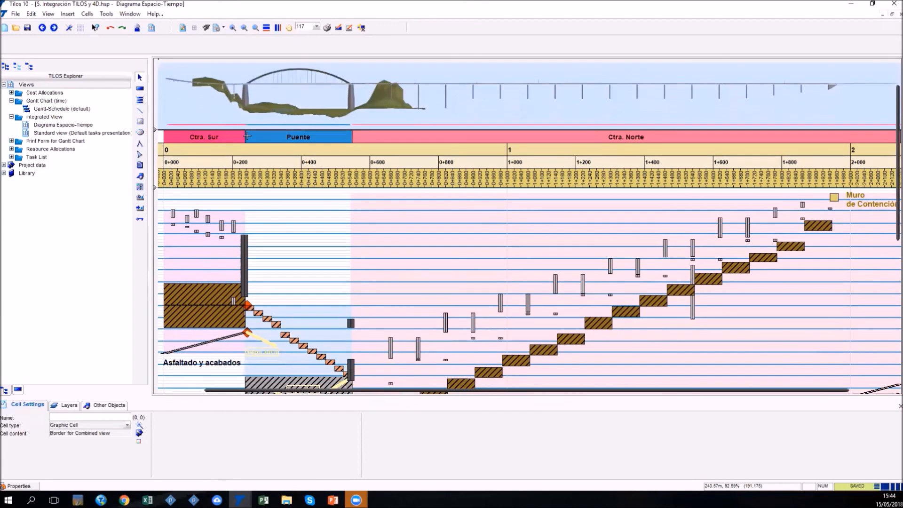
{"action": "left_click", "coordinate": [269, 149]}
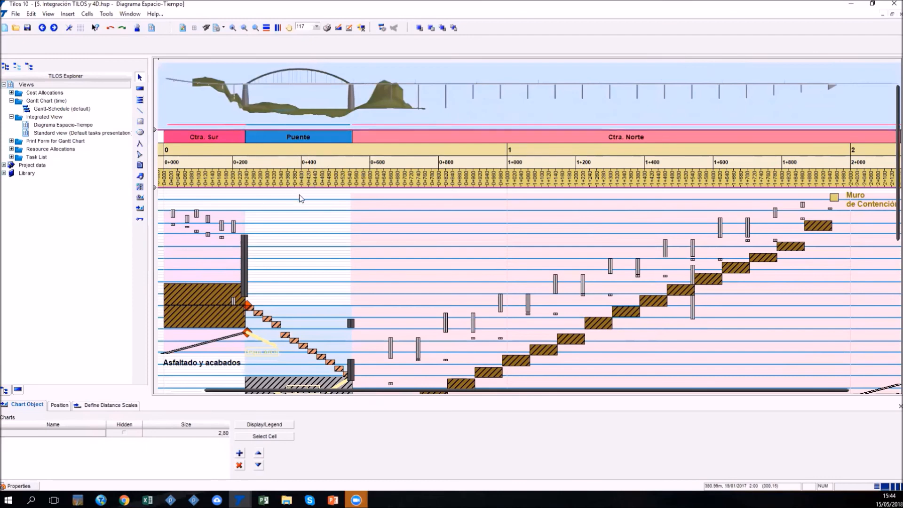
Step: Examine the 2017 to 2019 tasks for the road, bridge deck, retaining wall and asphalt works down to the legend
{"action": "scroll", "coordinate": [299, 194], "scroll_direction": "down", "scroll_amount": 1}
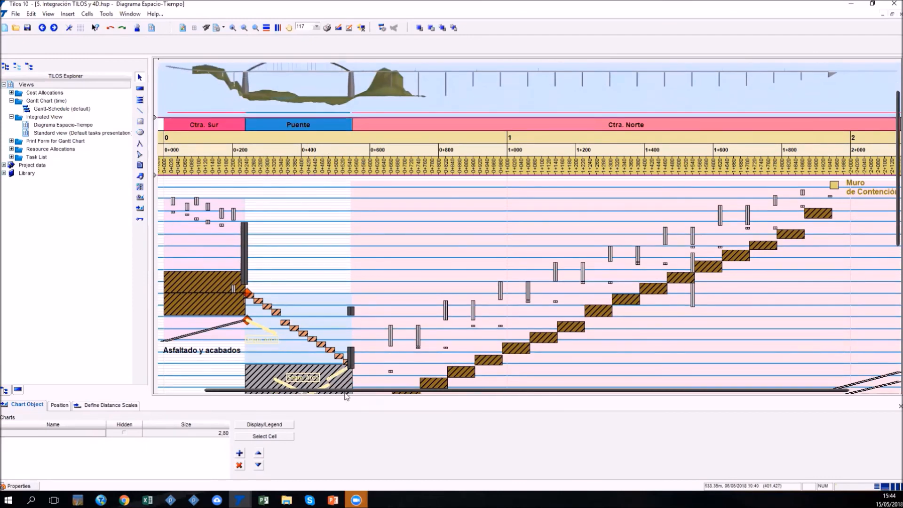
{"action": "left_click_drag", "start_coordinate": [304, 390], "coordinate": [265, 388]}
{"action": "scroll", "coordinate": [220, 244], "scroll_direction": "down", "scroll_amount": 1}
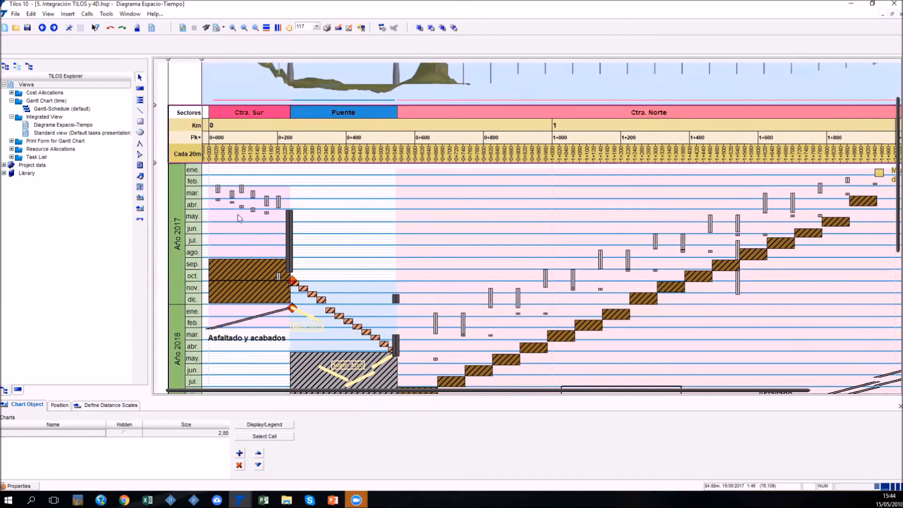
{"action": "scroll", "coordinate": [238, 217], "scroll_direction": "down", "scroll_amount": 1}
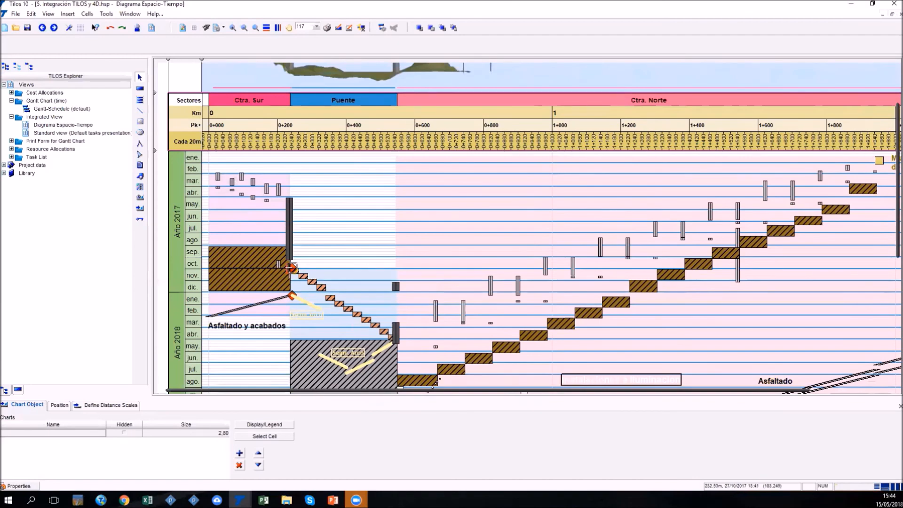
{"action": "scroll", "coordinate": [321, 285], "scroll_direction": "down", "scroll_amount": 1}
{"action": "scroll", "coordinate": [321, 284], "scroll_direction": "down", "scroll_amount": 9}
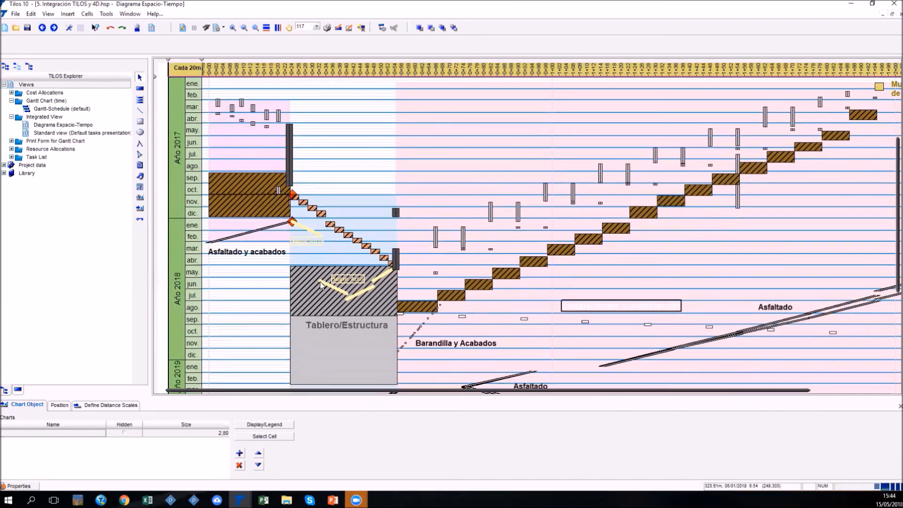
{"action": "scroll", "coordinate": [319, 282], "scroll_direction": "down", "scroll_amount": 6}
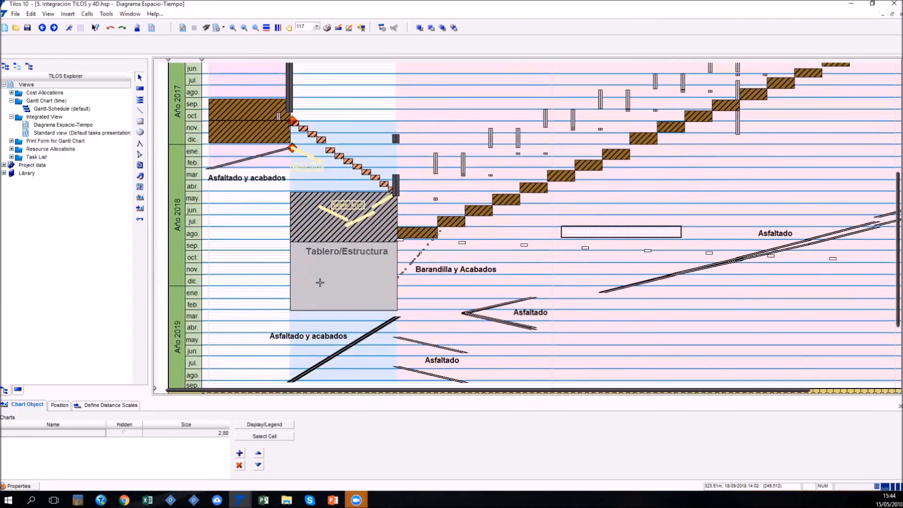
{"action": "scroll", "coordinate": [320, 282], "scroll_direction": "down", "scroll_amount": 1}
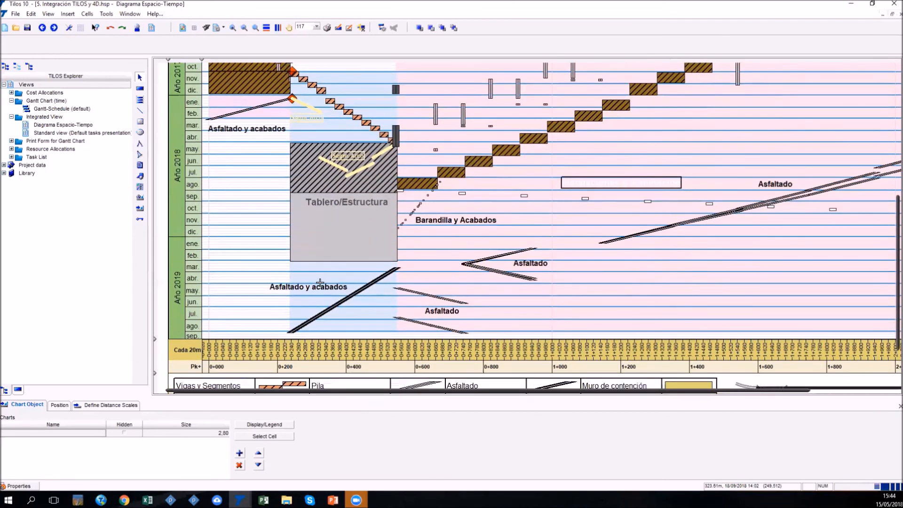
{"action": "scroll", "coordinate": [320, 282], "scroll_direction": "down", "scroll_amount": 4}
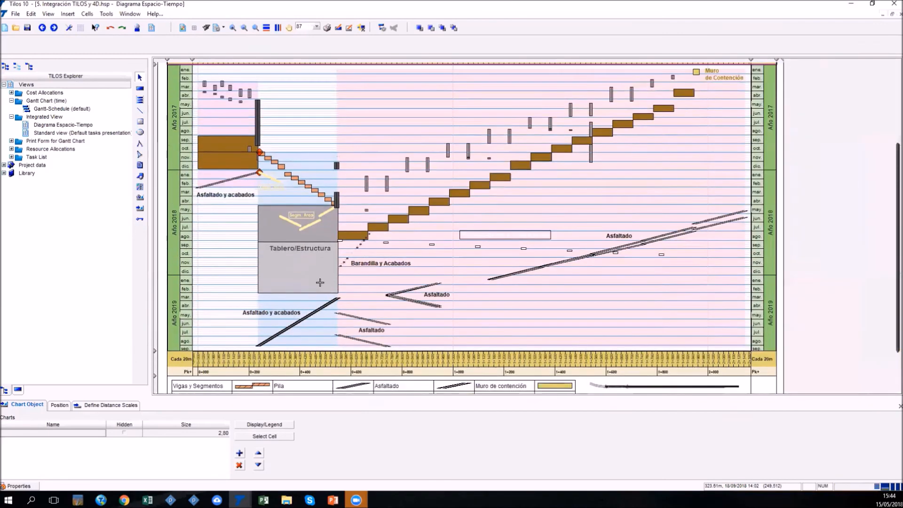
{"action": "scroll", "coordinate": [319, 282], "scroll_direction": "up", "scroll_amount": 10}
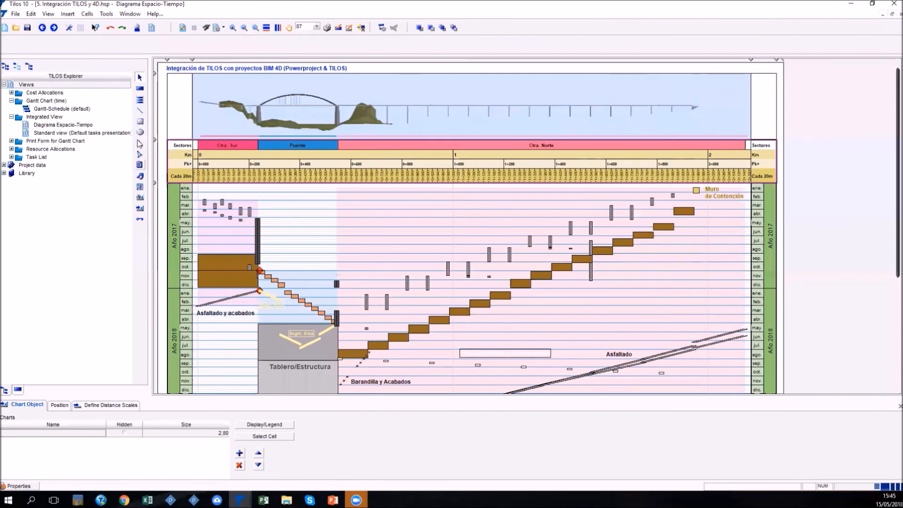
Step: Open the Gantt-Schedule (default) view and widen the Name column and task table to show the full task names
{"action": "left_click", "coordinate": [42, 110]}
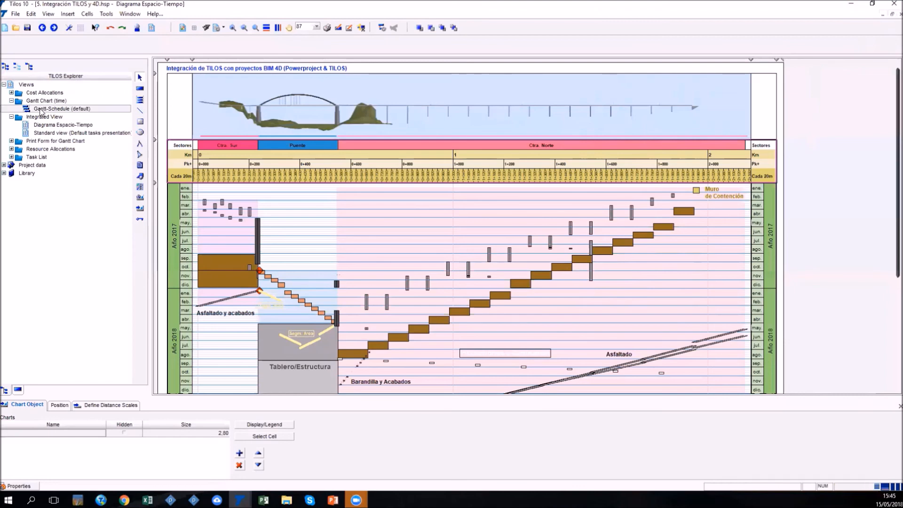
{"action": "double_click", "coordinate": [42, 111]}
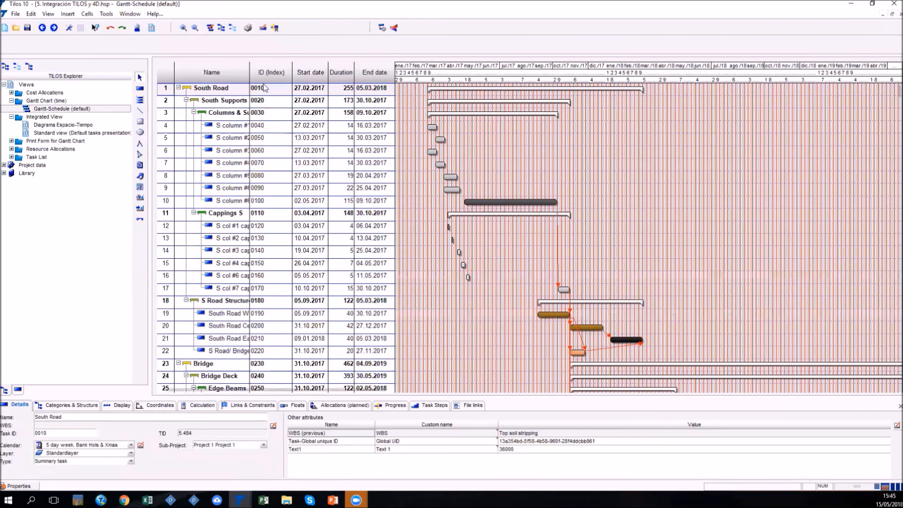
{"action": "left_click_drag", "start_coordinate": [250, 71], "coordinate": [444, 79]}
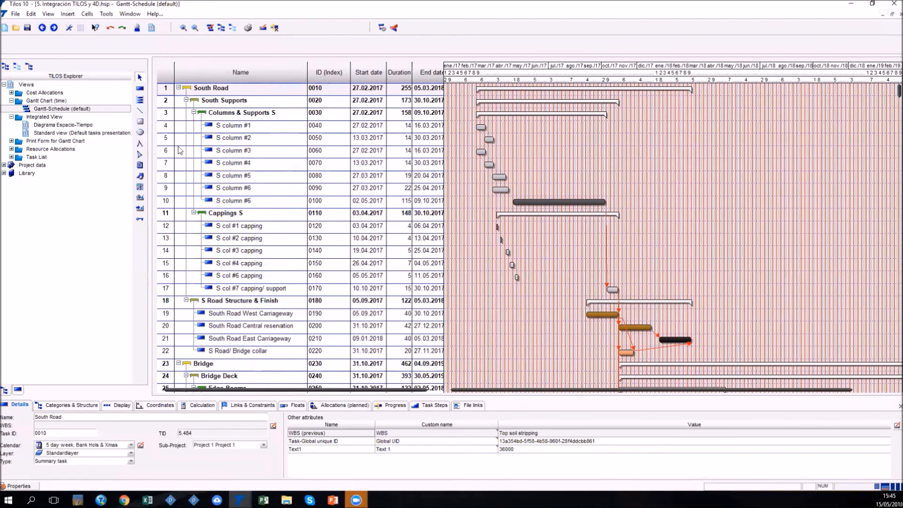
Step: Open the Diagrama Espacio-Tiempo view, switch to the Bridge and Road AN-7854 project in Asta Powerproject, and examine its 3D bridge model
{"action": "double_click", "coordinate": [59, 126]}
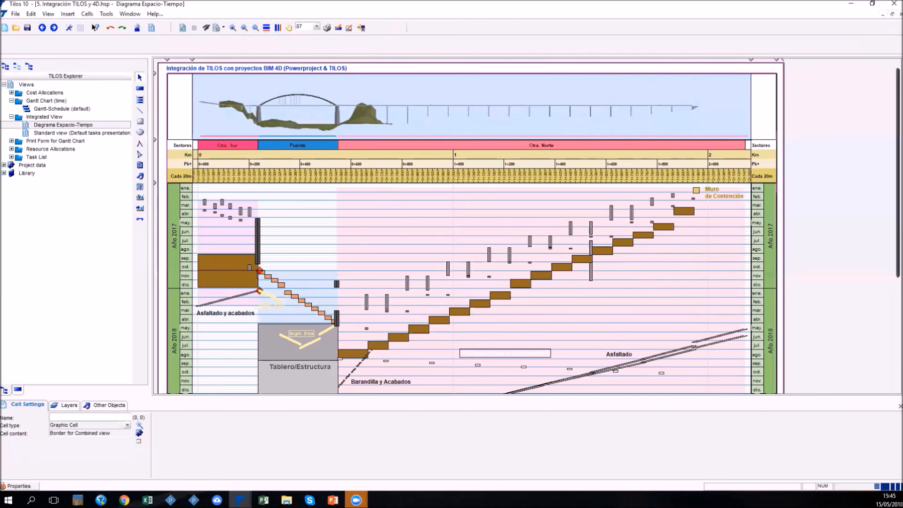
{"action": "key", "text": "alt+Tab"}
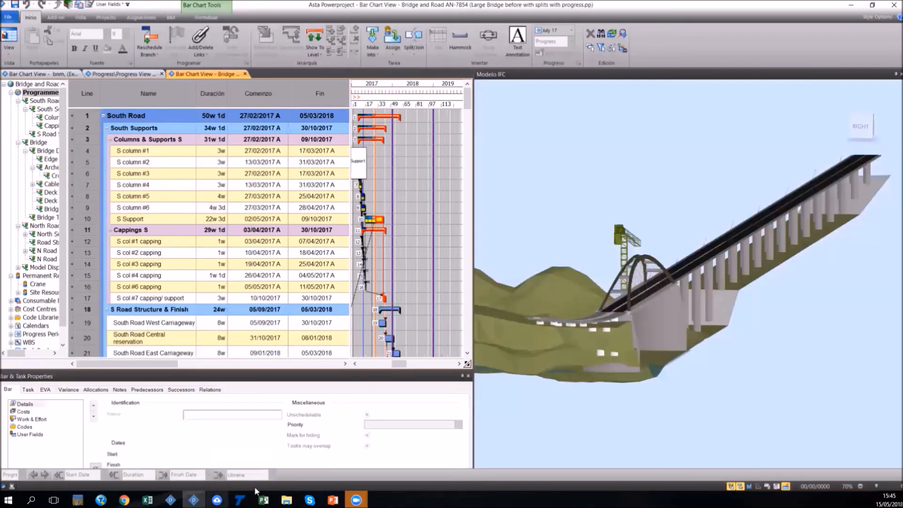
{"action": "left_click_drag", "start_coordinate": [617, 348], "coordinate": [617, 348]}
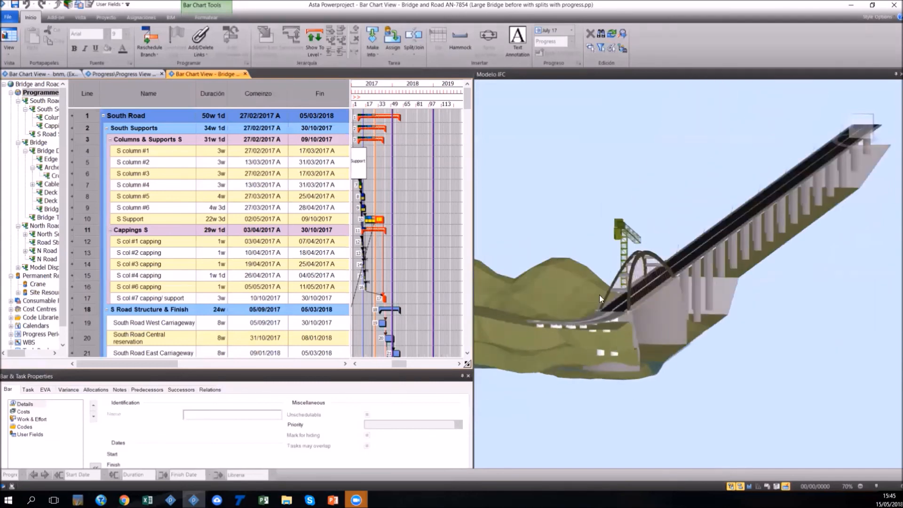
{"action": "left_click_drag", "start_coordinate": [673, 271], "coordinate": [652, 337]}
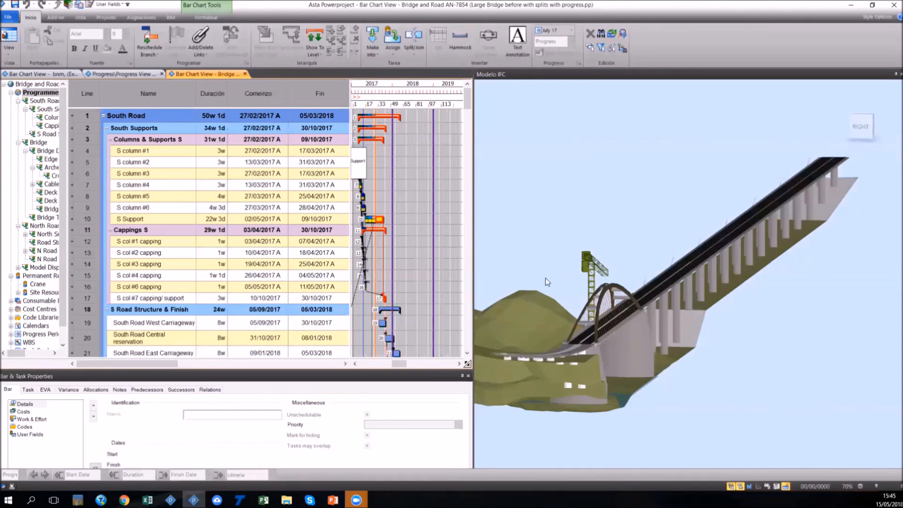
Step: Try to run the TILOS9 RunExchange add-in on the Bridge and Road AN-7854 project
{"action": "left_click", "coordinate": [54, 20]}
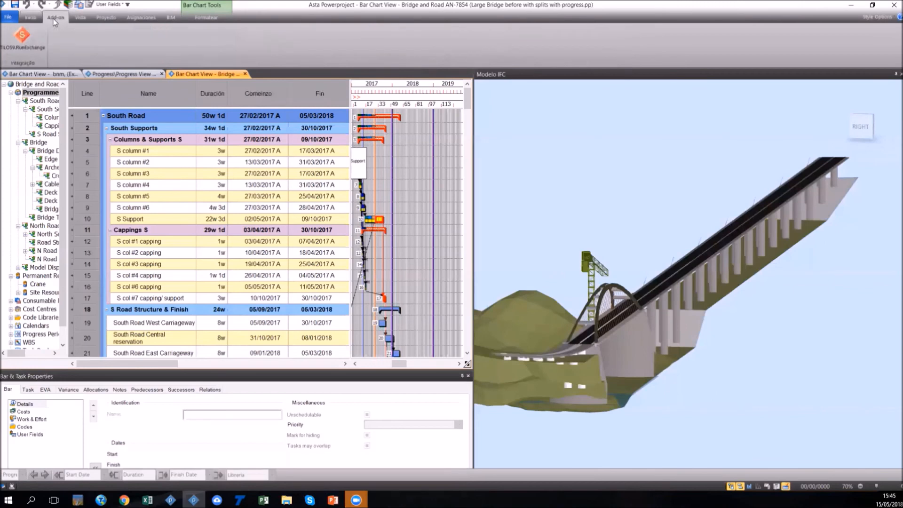
{"action": "left_click", "coordinate": [23, 43]}
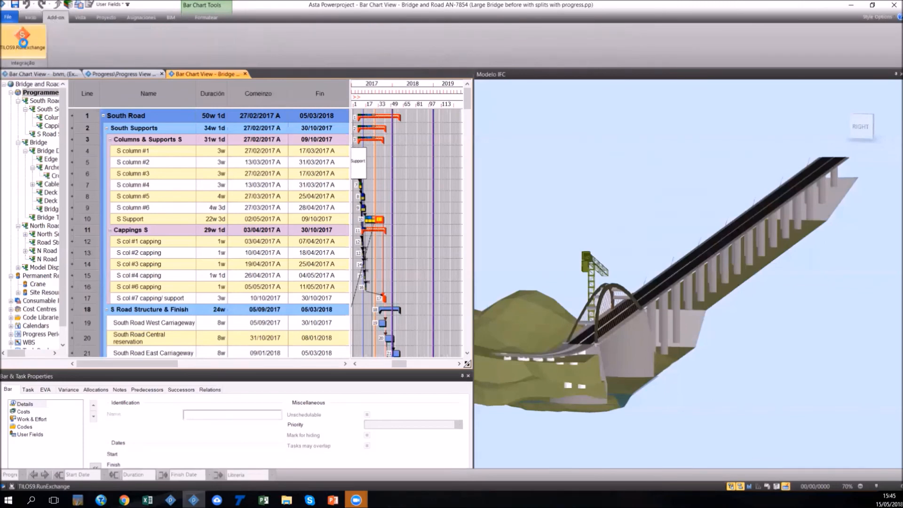
{"action": "left_click", "coordinate": [453, 274]}
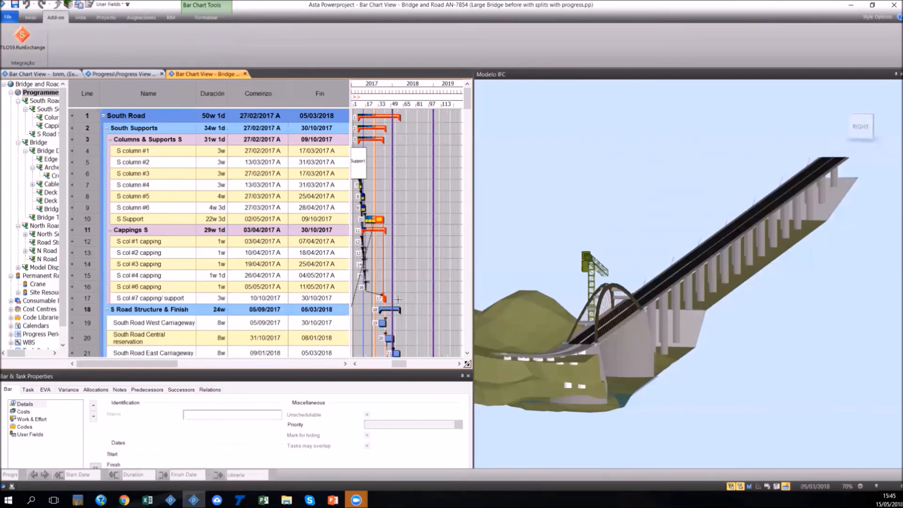
Step: Close the TILOS windows of the MT.hsp and Mass Haulage.hst projects without saving changes
{"action": "left_click", "coordinate": [240, 500]}
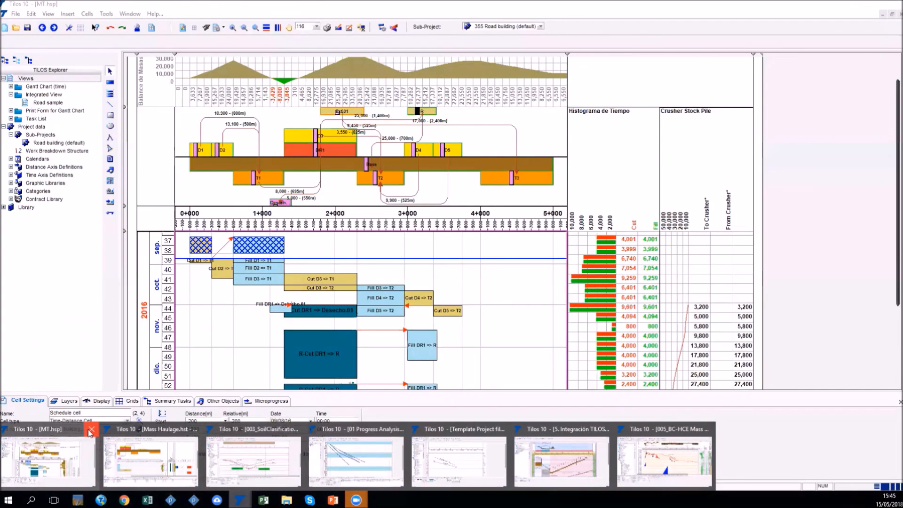
{"action": "left_click", "coordinate": [90, 432]}
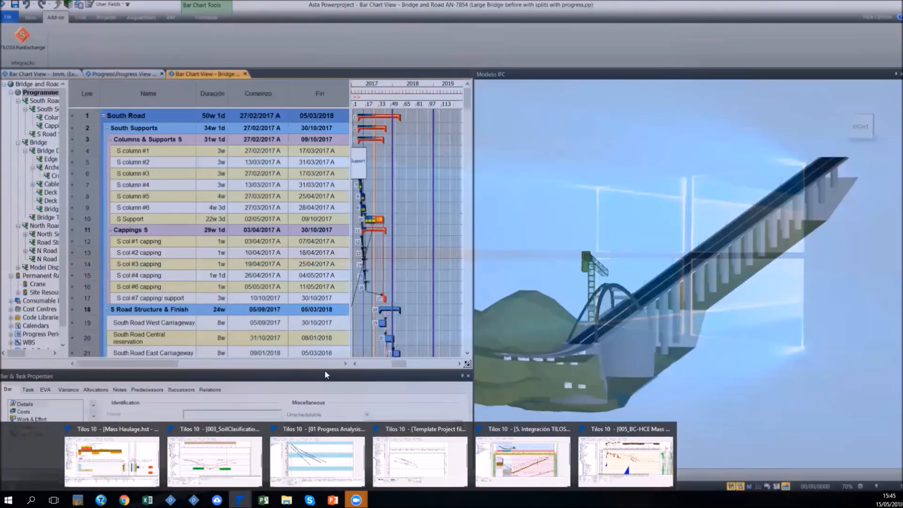
{"action": "left_click", "coordinate": [71, 451]}
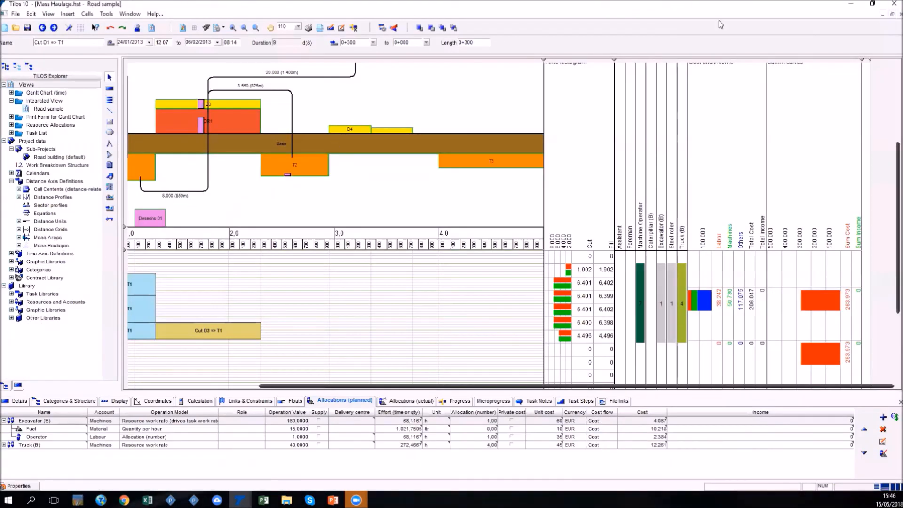
{"action": "left_click", "coordinate": [893, 3]}
{"action": "left_click", "coordinate": [457, 268]}
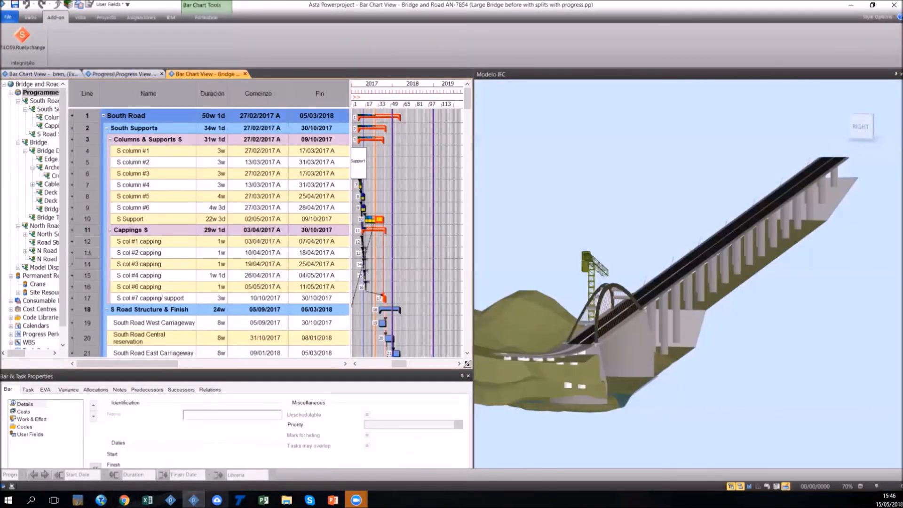
Step: Close the 003_SoilClasification, 01 Progress Analysis, Template Project and 005_BC-HCE Mass Haulage Sample Metric windows, discarding the changes to the last one
{"action": "mouse_move", "coordinate": [240, 499]}
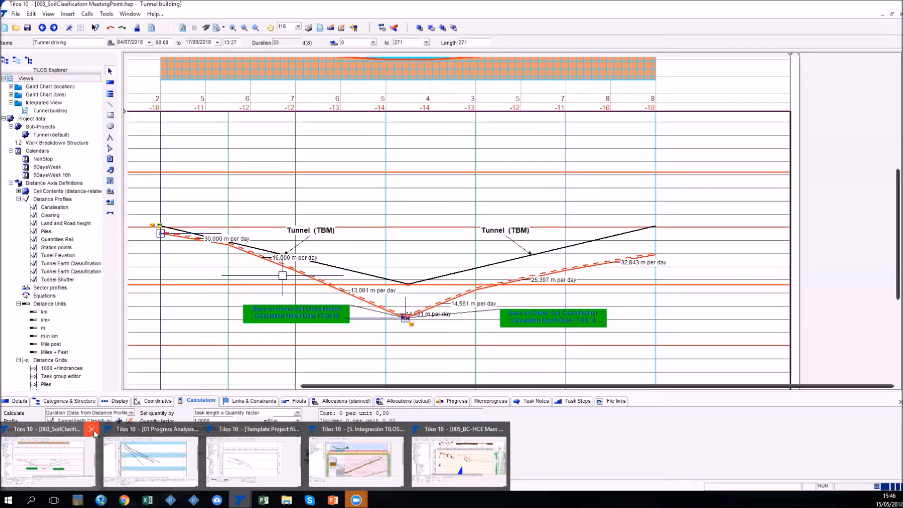
{"action": "left_click", "coordinate": [92, 429]}
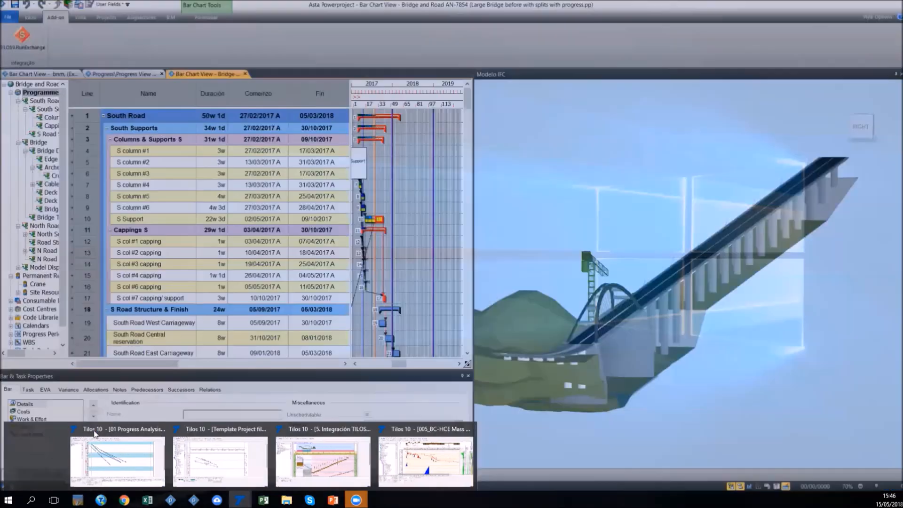
{"action": "left_click", "coordinate": [129, 428]}
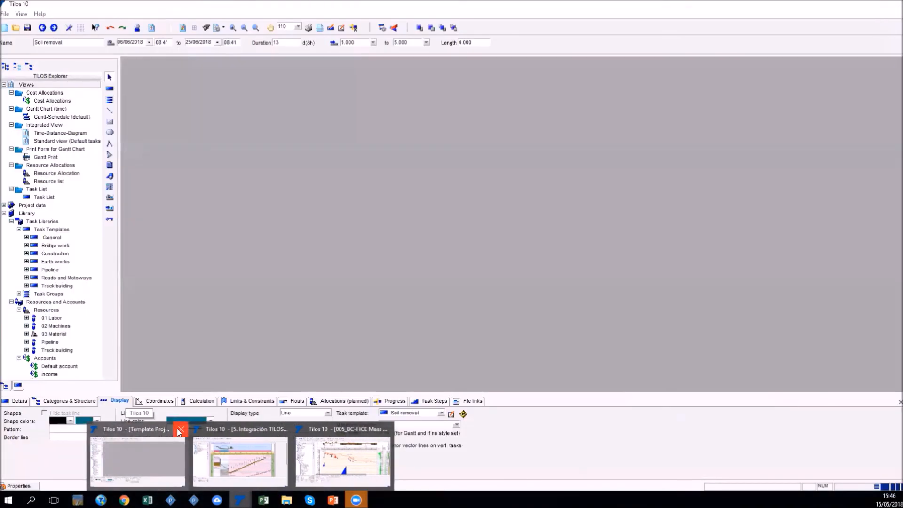
{"action": "left_click", "coordinate": [181, 429]}
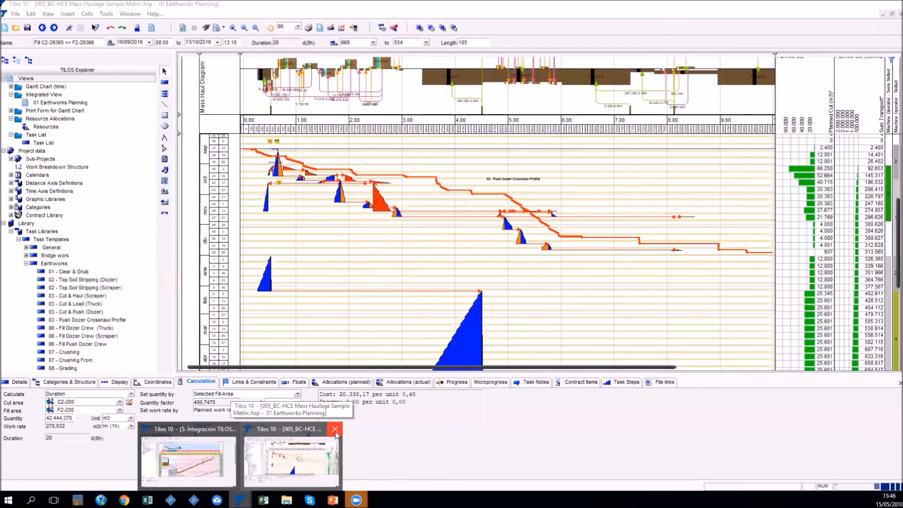
{"action": "left_click", "coordinate": [334, 432]}
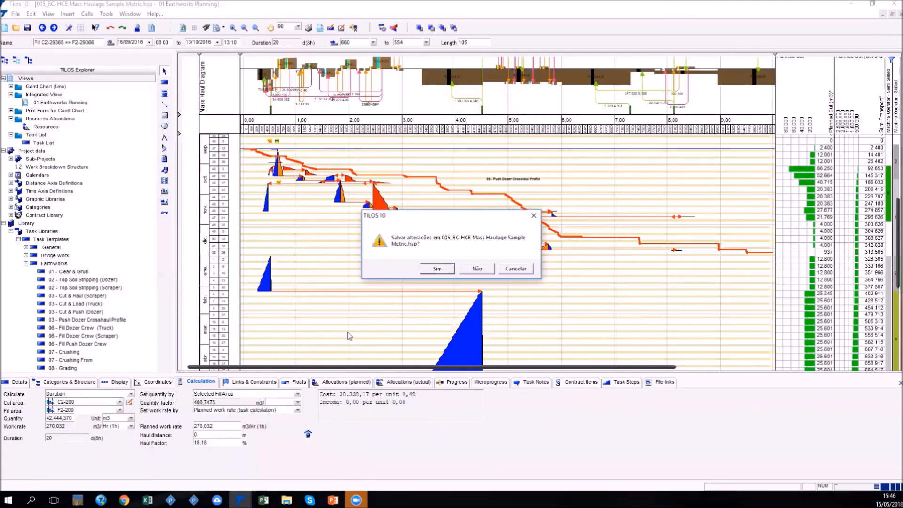
{"action": "left_click", "coordinate": [479, 264]}
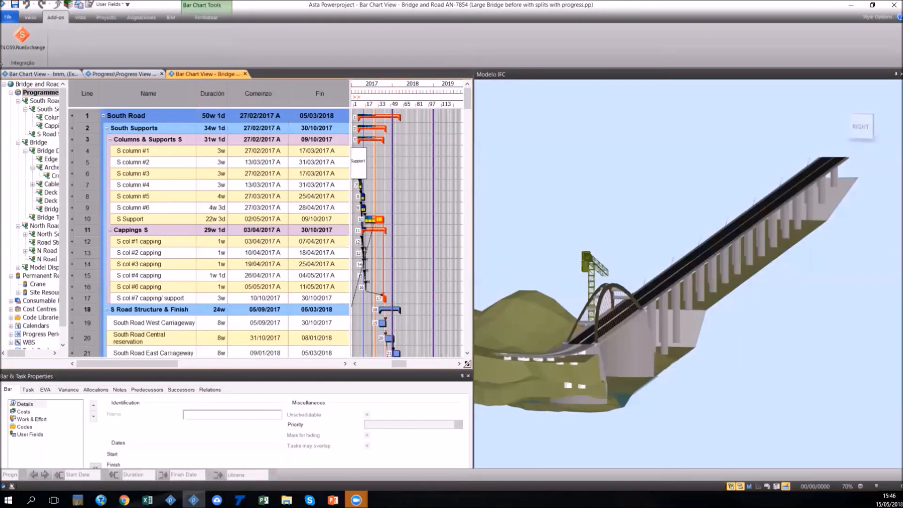
Step: Retry the TILOS exchange add-in in Powerproject, and close the 5. Integración TILOS y 4D project without saving
{"action": "left_click", "coordinate": [18, 47]}
{"action": "left_click", "coordinate": [450, 271]}
{"action": "left_click", "coordinate": [240, 499]}
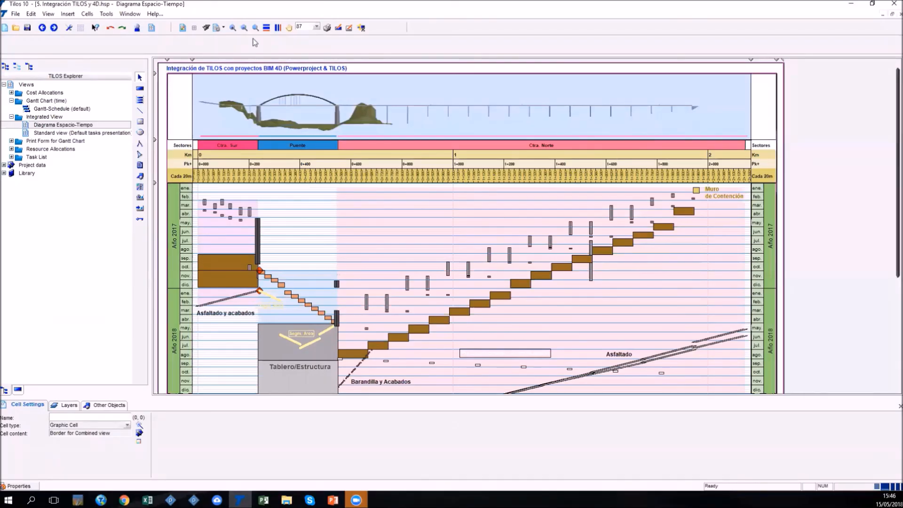
{"action": "left_click", "coordinate": [892, 5]}
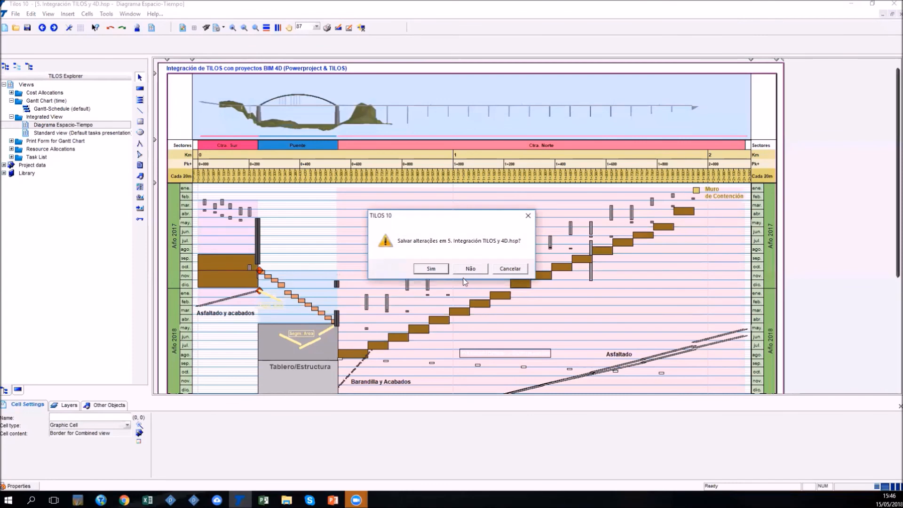
{"action": "left_click", "coordinate": [469, 267]}
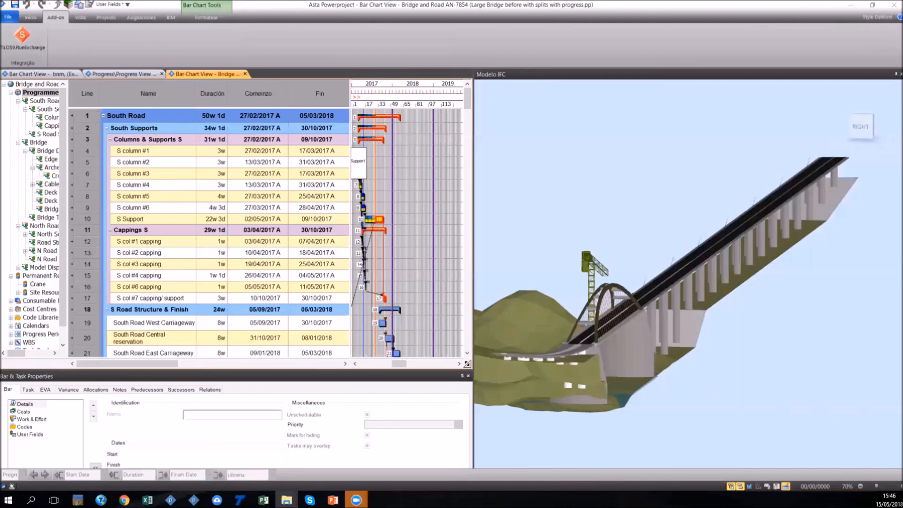
Step: Bring up the reopened 5. Integración TILOS y 4D project, return to Powerproject, and try the RunExchange add-in again
{"action": "left_click", "coordinate": [240, 500]}
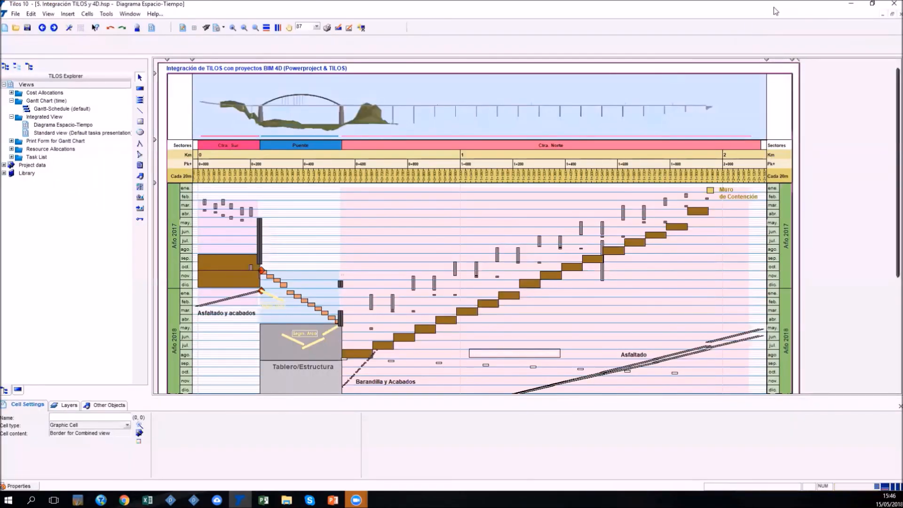
{"action": "left_click", "coordinate": [850, 5]}
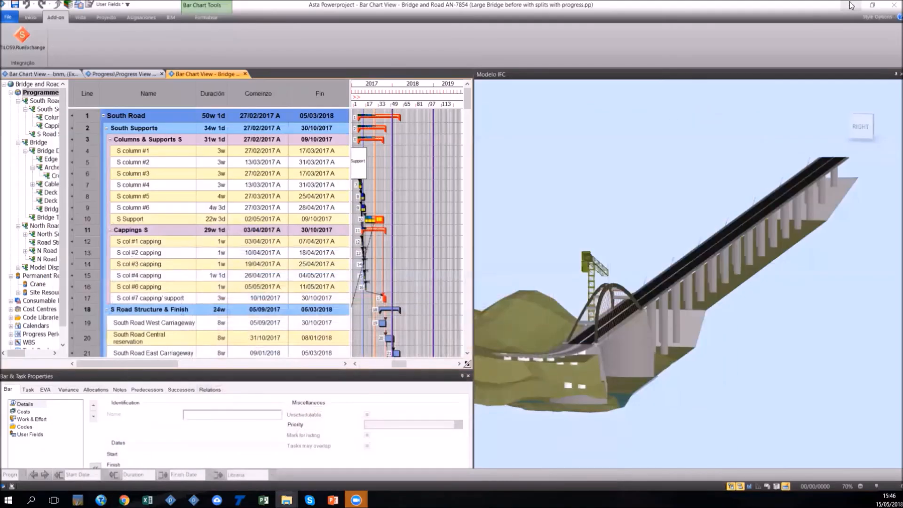
{"action": "left_click", "coordinate": [22, 35]}
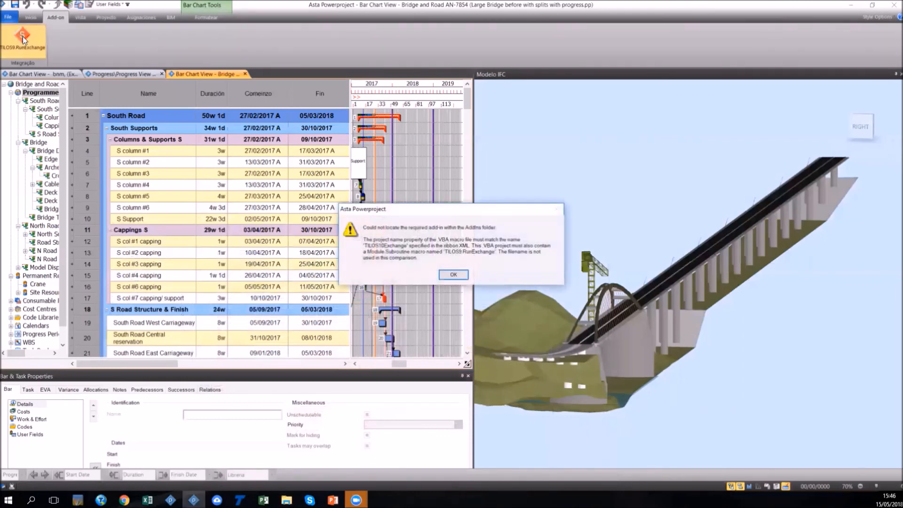
{"action": "left_click", "coordinate": [458, 280]}
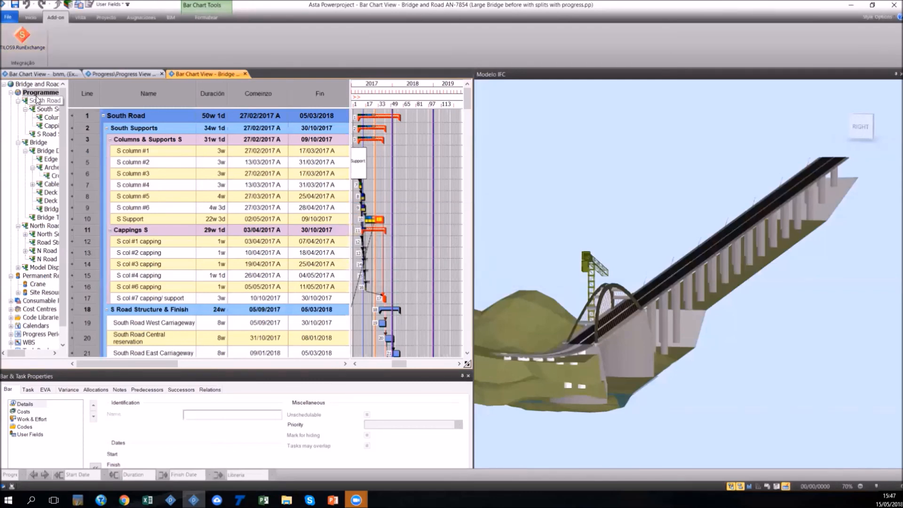
Step: Check the macros available in VBAProject (Bridge and Road AN-7854), and close the Macros dialog
{"action": "left_click", "coordinate": [31, 18]}
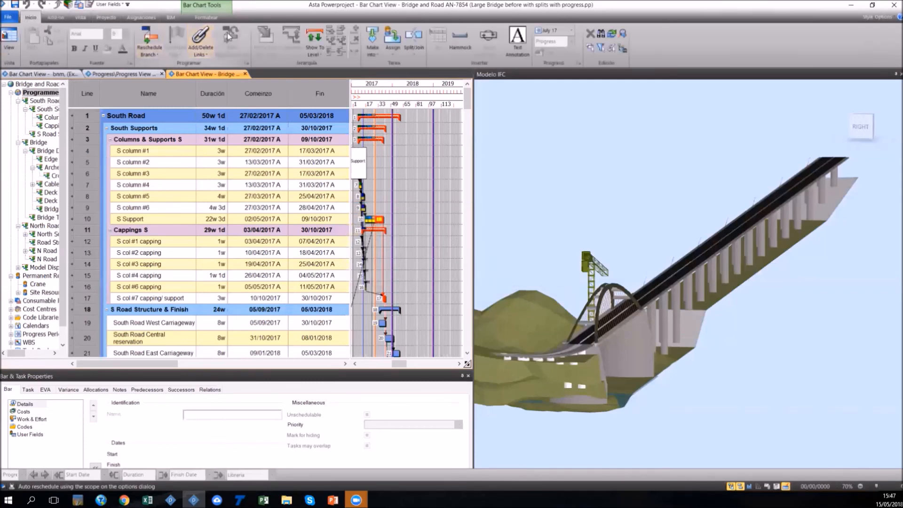
{"action": "left_click", "coordinate": [80, 17]}
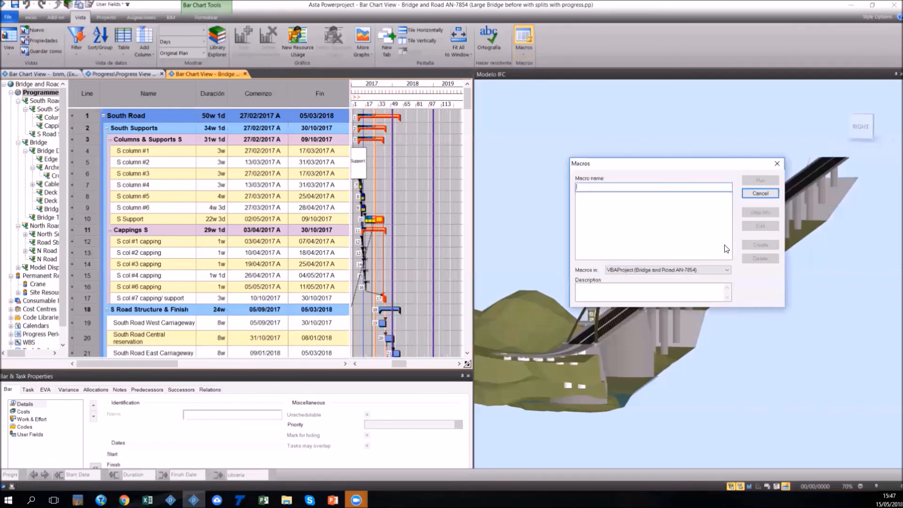
{"action": "left_click", "coordinate": [716, 269]}
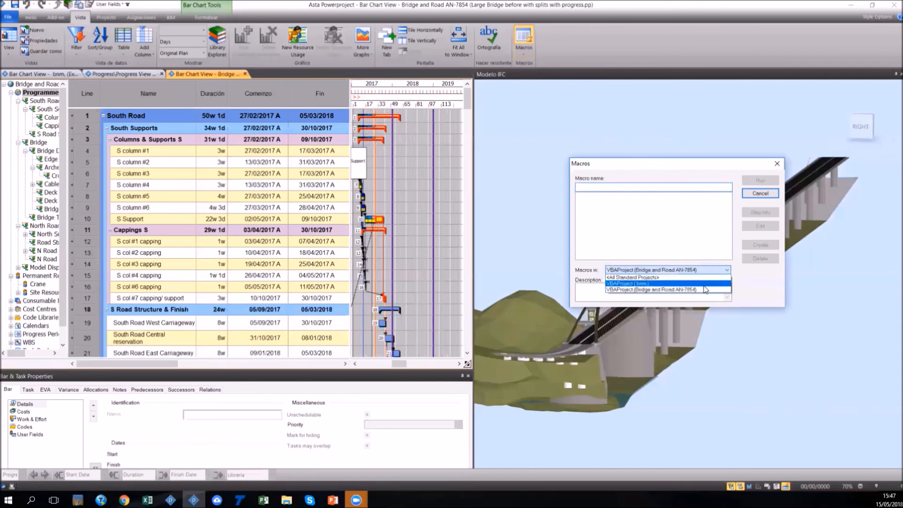
{"action": "left_click", "coordinate": [704, 288]}
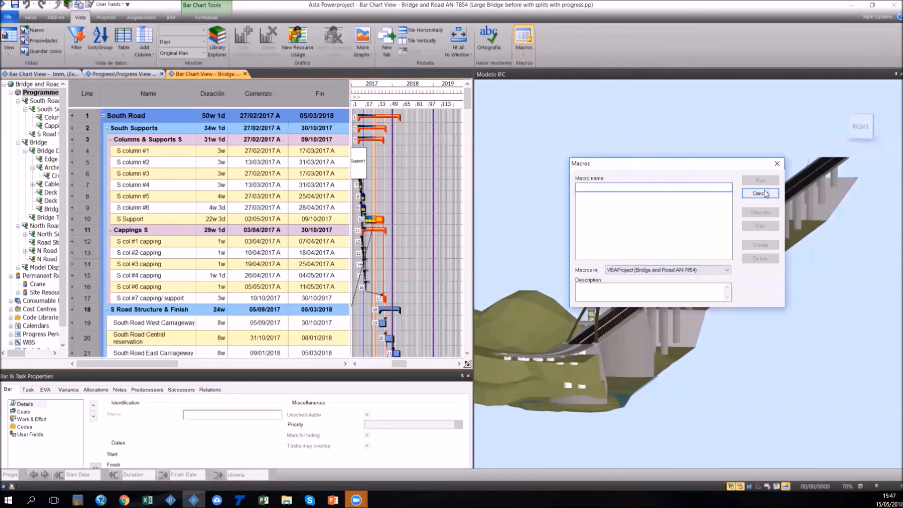
{"action": "left_click", "coordinate": [774, 164]}
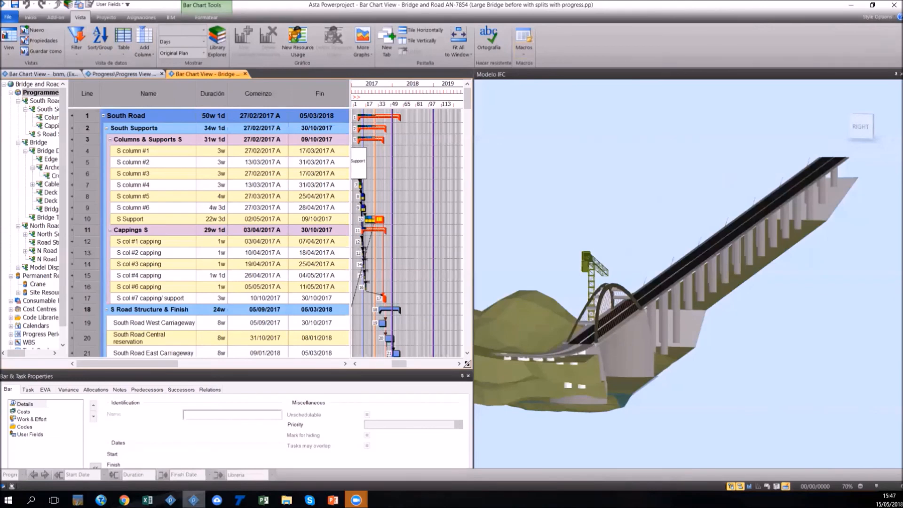
Step: Play the 4D construction timeline of the bridge's IFC model in Powerproject, and return to the TILOS time-distance diagram
{"action": "mouse_move", "coordinate": [193, 499]}
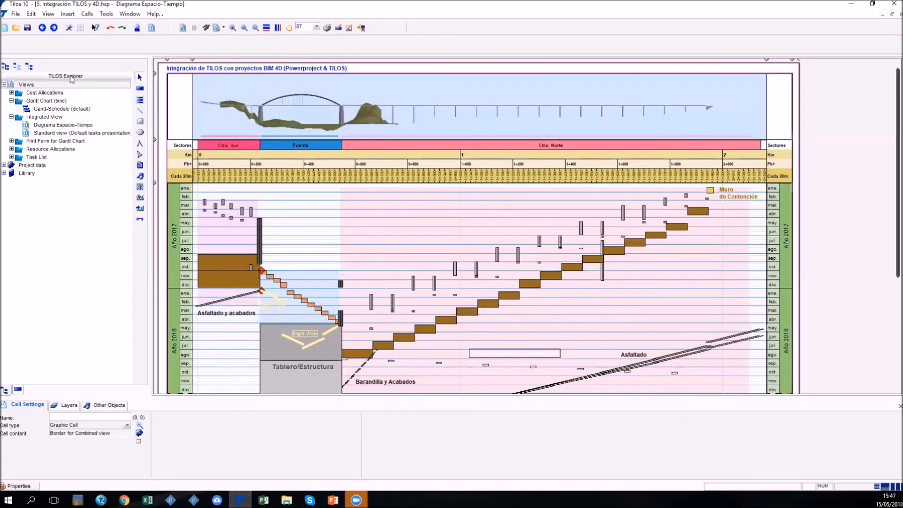
{"action": "left_click", "coordinate": [850, 4]}
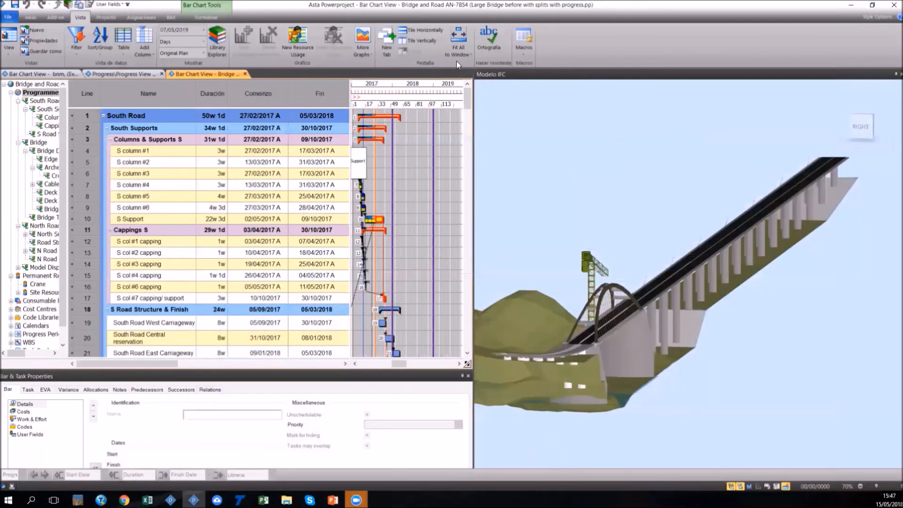
{"action": "left_click", "coordinate": [165, 18]}
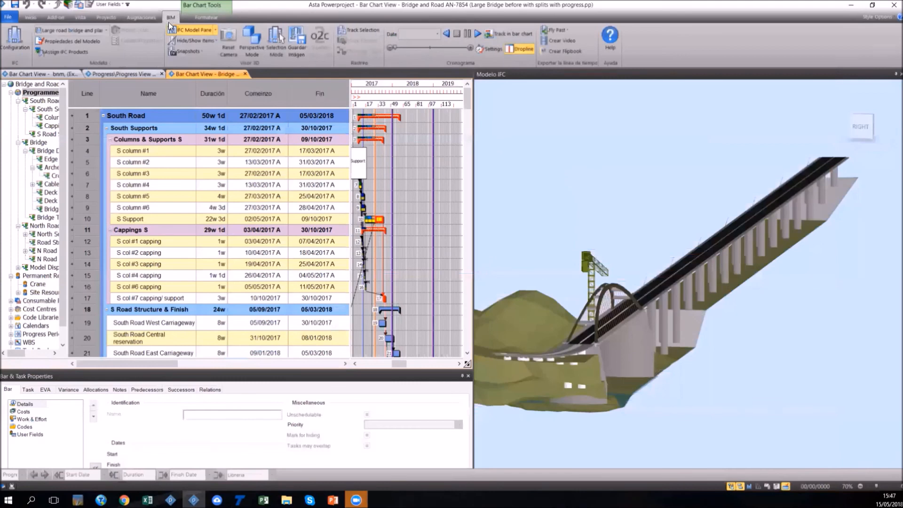
{"action": "left_click", "coordinate": [477, 34]}
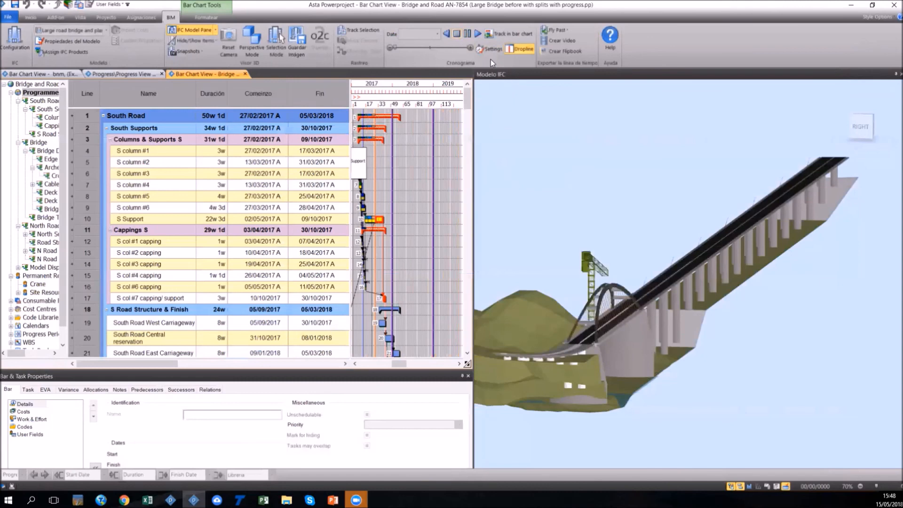
{"action": "left_click", "coordinate": [636, 346]}
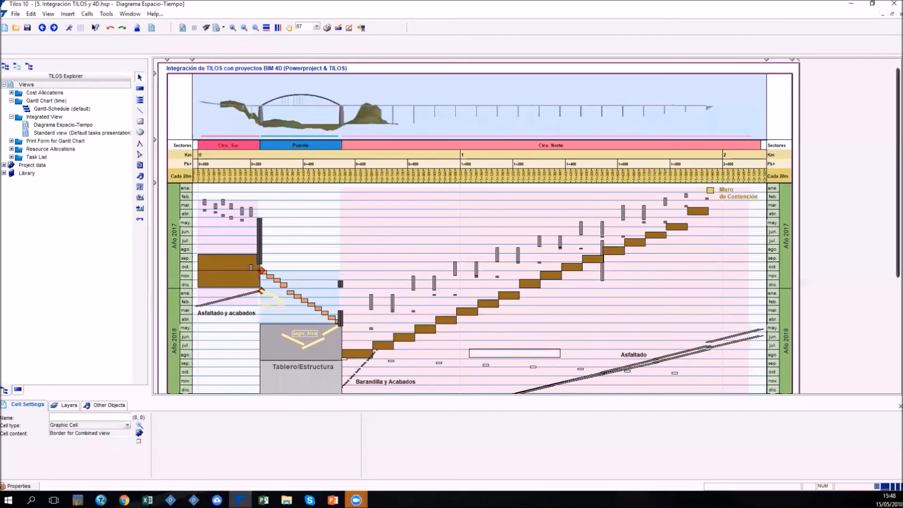
{"action": "mouse_move", "coordinate": [309, 500]}
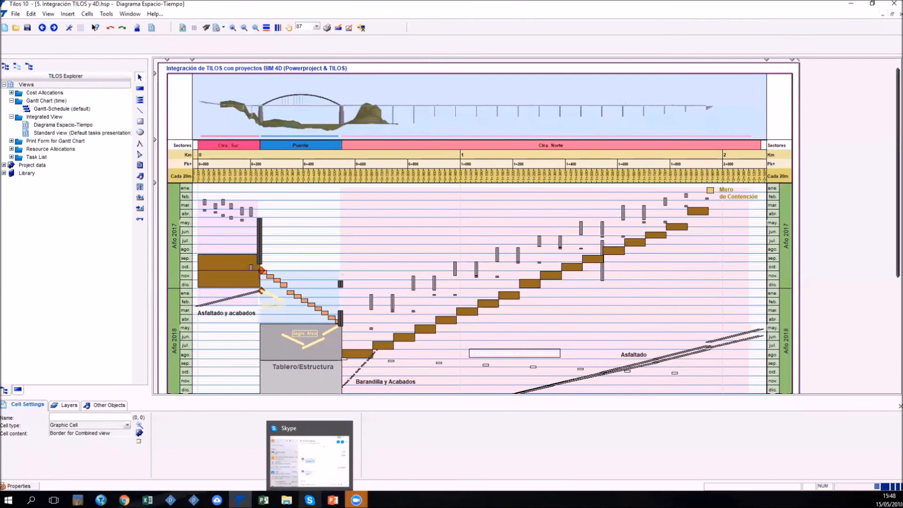